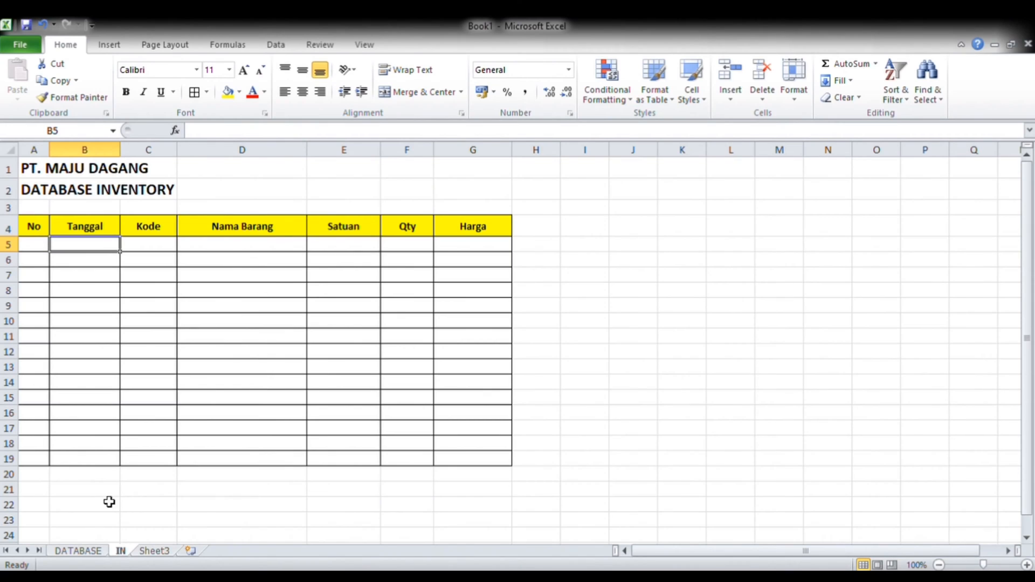
Step: Extend the DATABASE sheet's item table with all borders on A12:E16, adding four empty rows beneath the last item
click(78, 551)
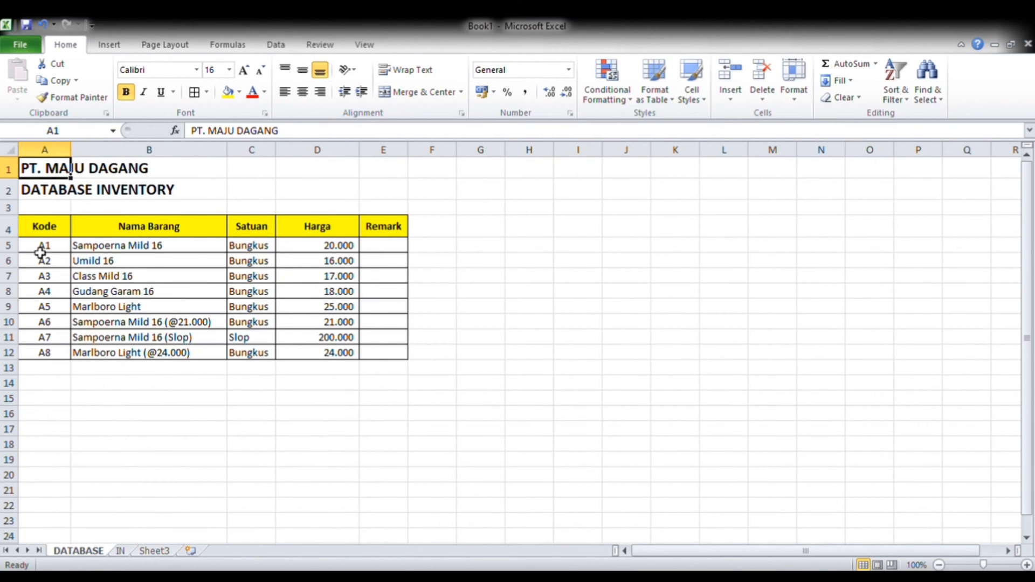
click(40, 358)
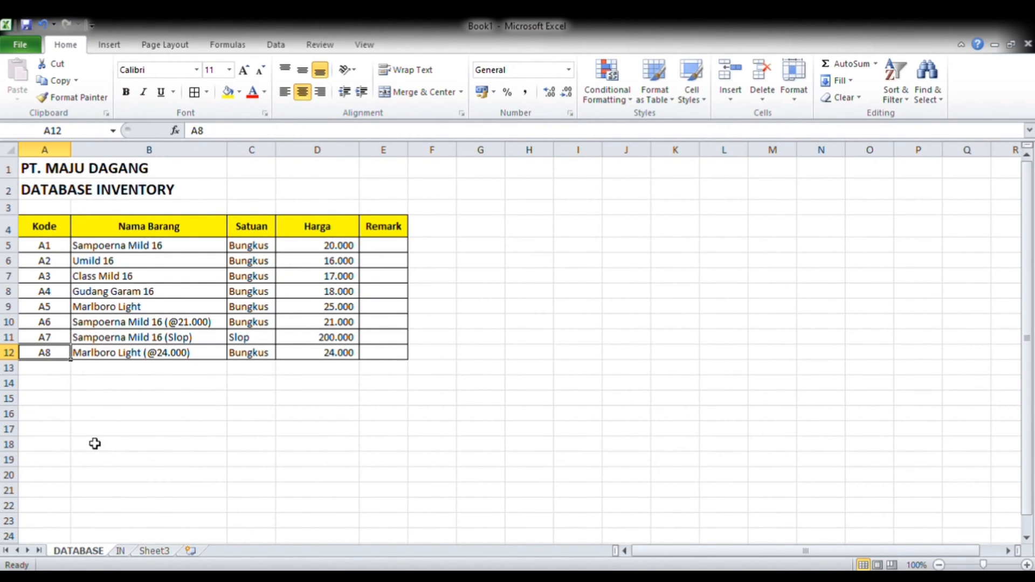
shift+click(375, 413)
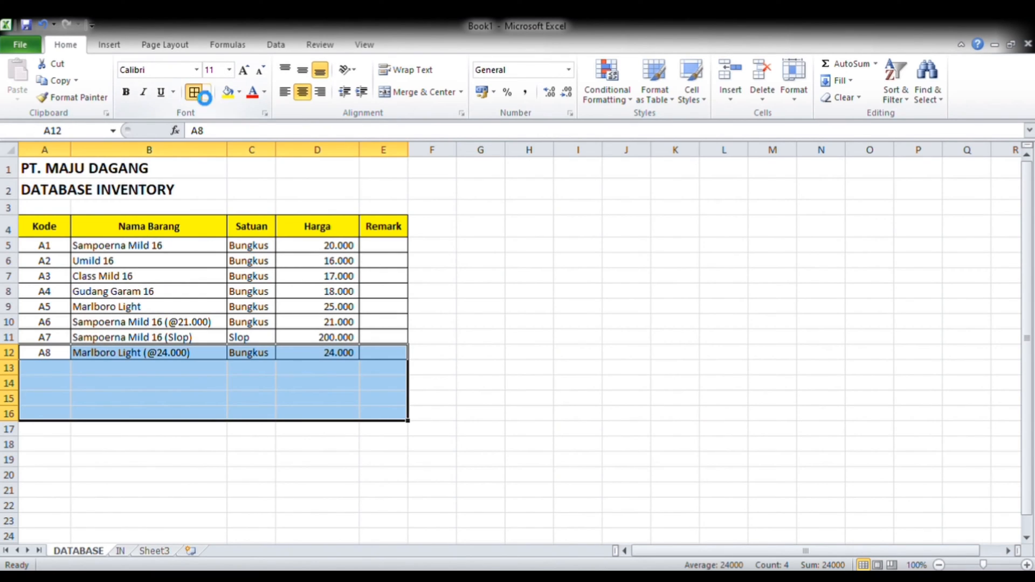
click(194, 92)
click(147, 294)
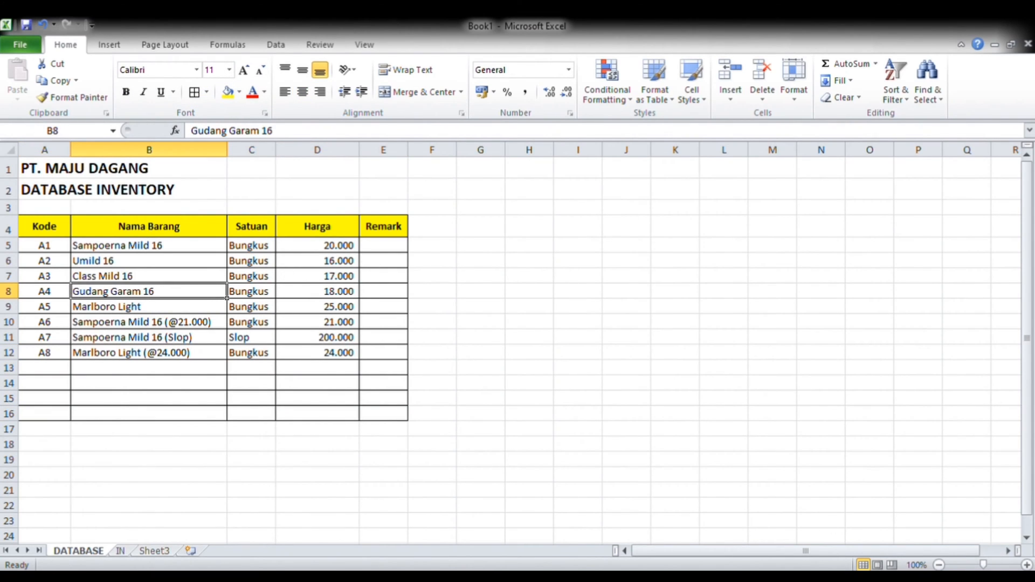
Step: On the IN sheet, replace the heading in A2 with DAFTAR BARANG MASUK
click(121, 551)
click(34, 246)
key(Right)
key(Left)
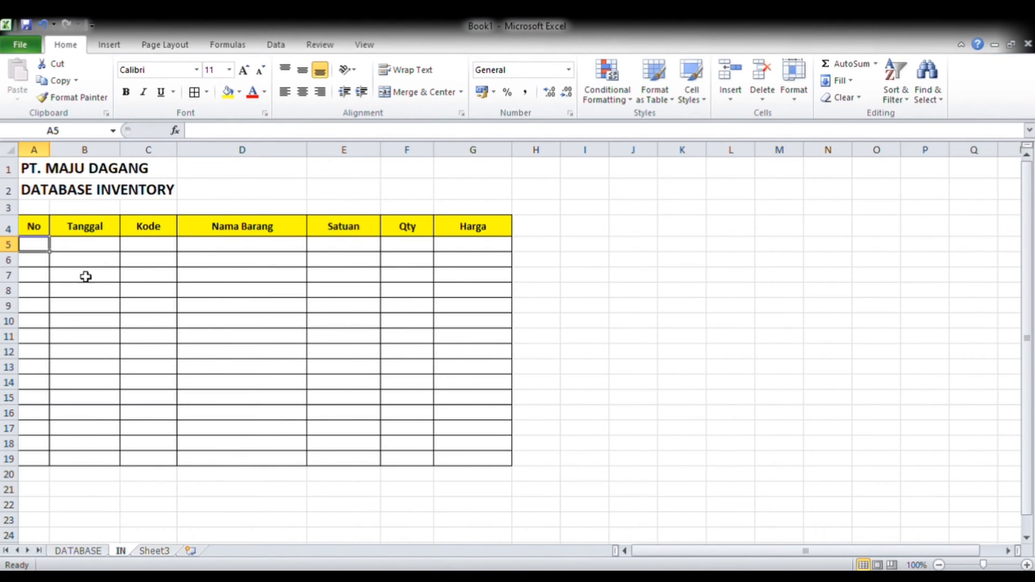
click(29, 188)
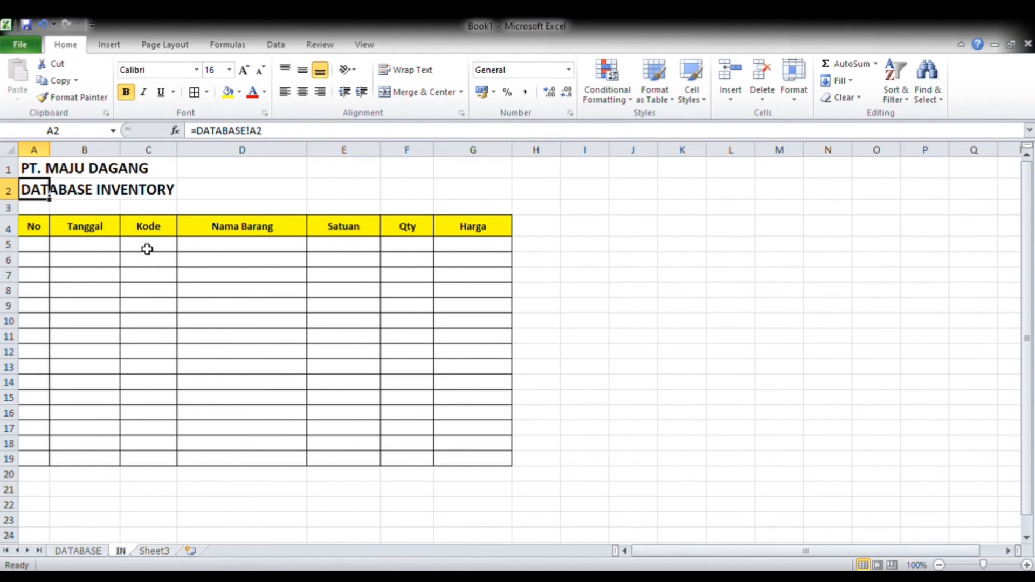
text(DAFTAR BARANG MASUK)
key(Return)
key(Up)
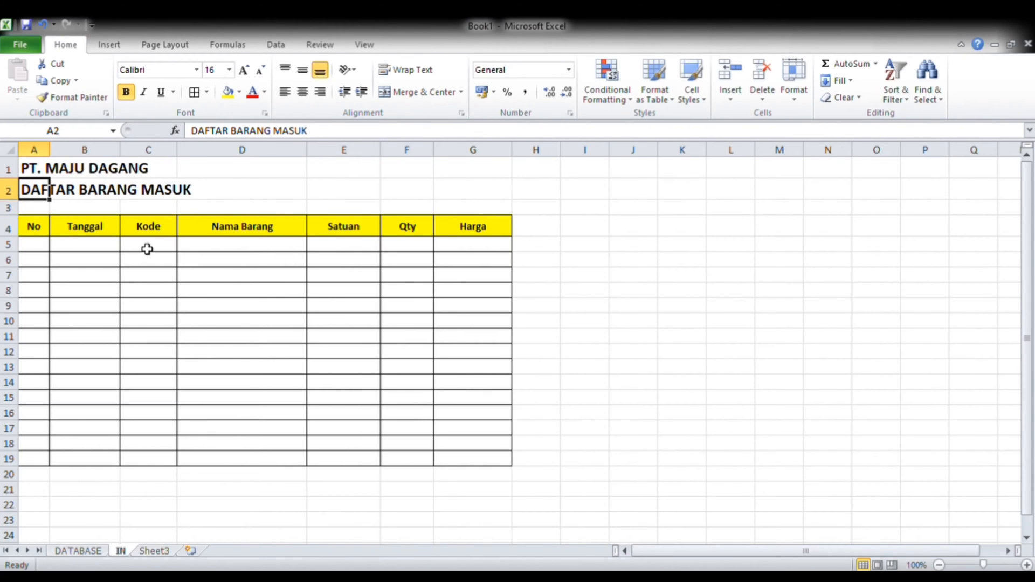
Step: Write the formula =IF(C5="";"";IF(C5=C5;COUNTA(C5:C5))) in cell A5 to number the rows automatically
click(33, 245)
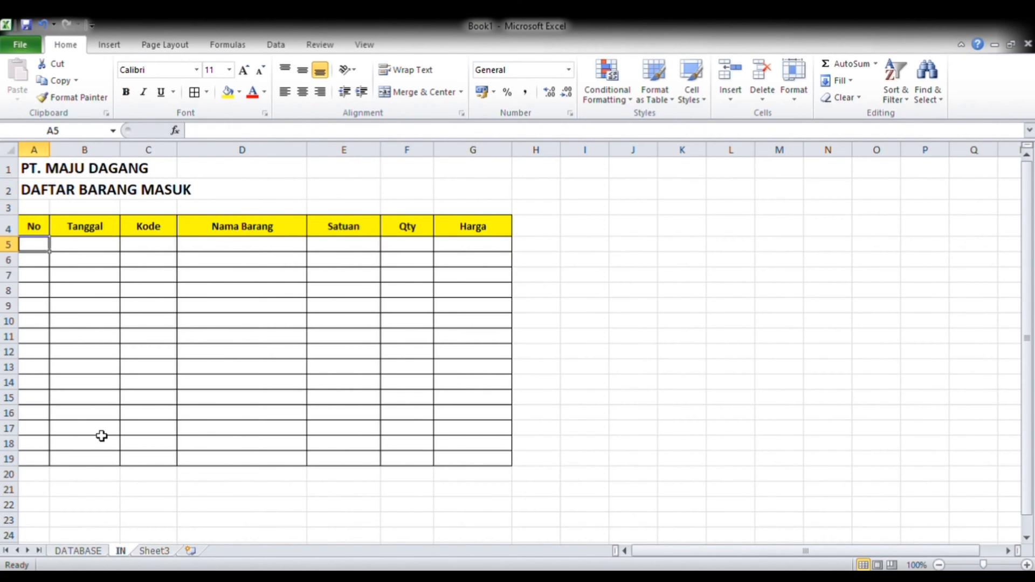
text(=if(C5)
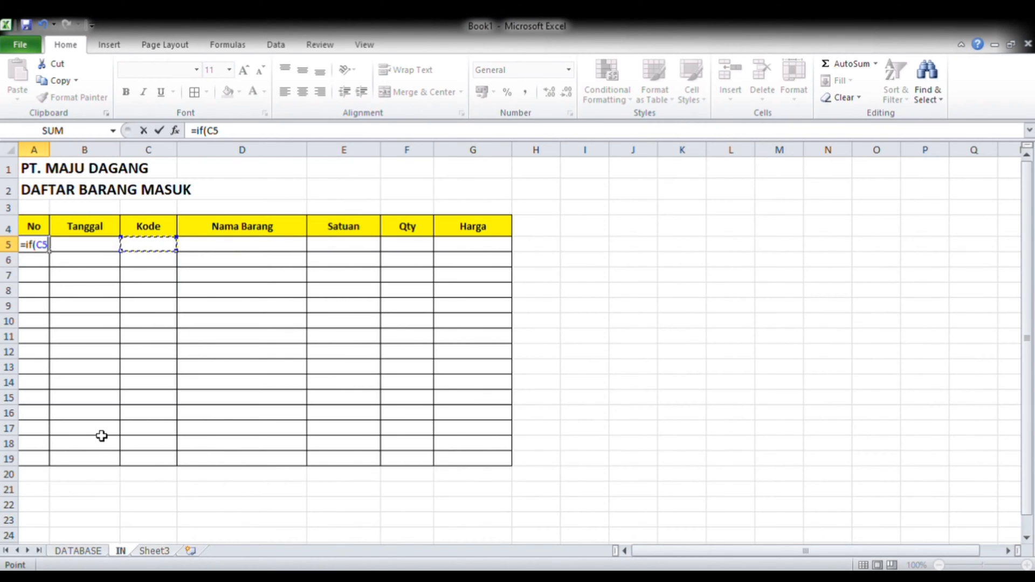
text(="";"")
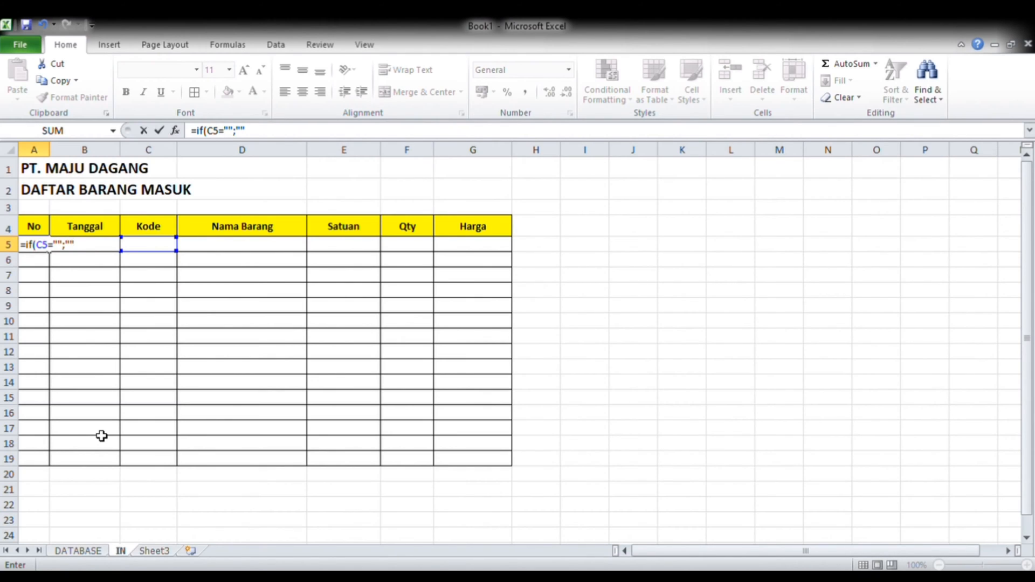
text(;if()
key(Right)
key(Right)
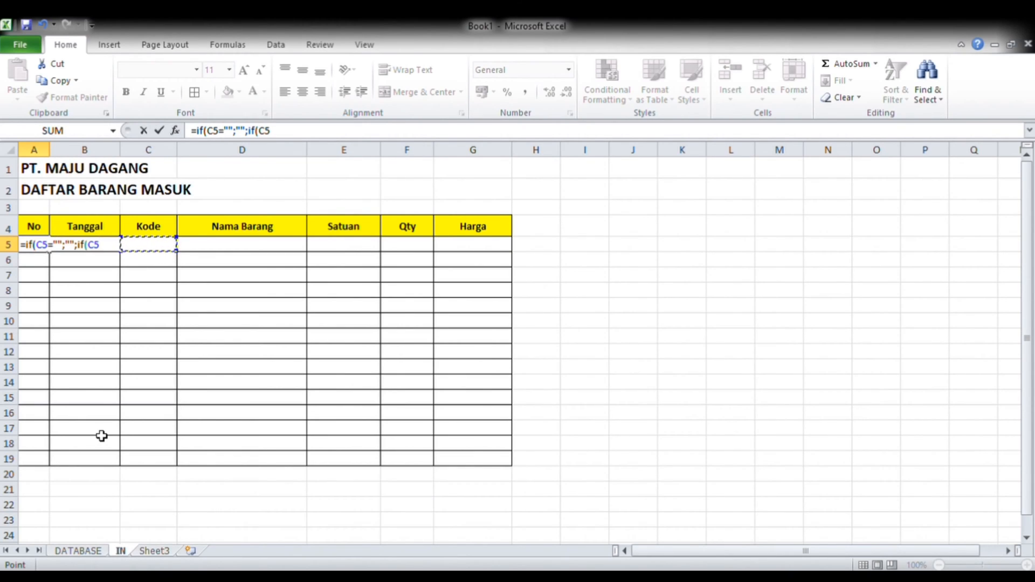
text(=)
key(Right)
key(Right)
text(;)
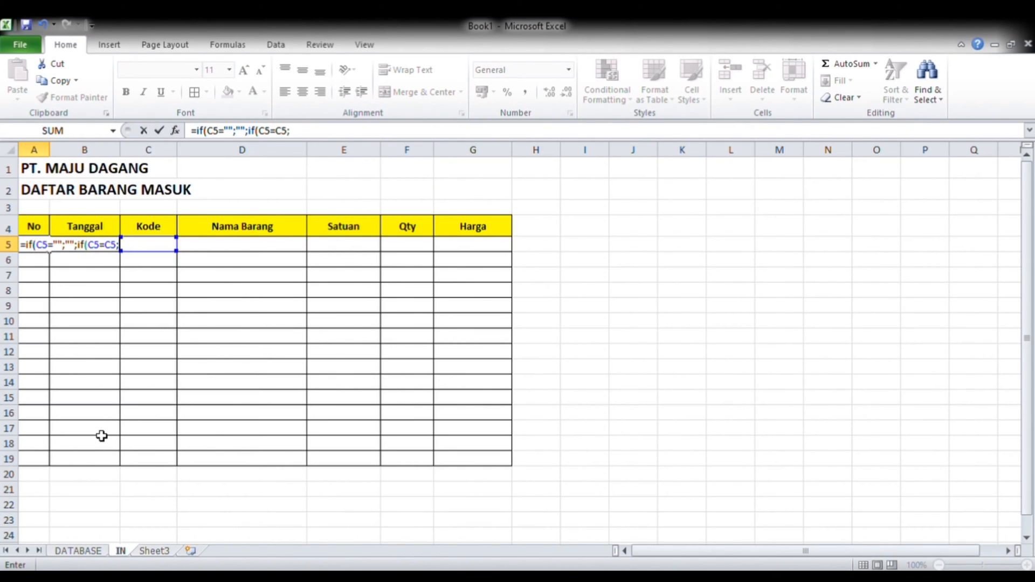
text(counta()
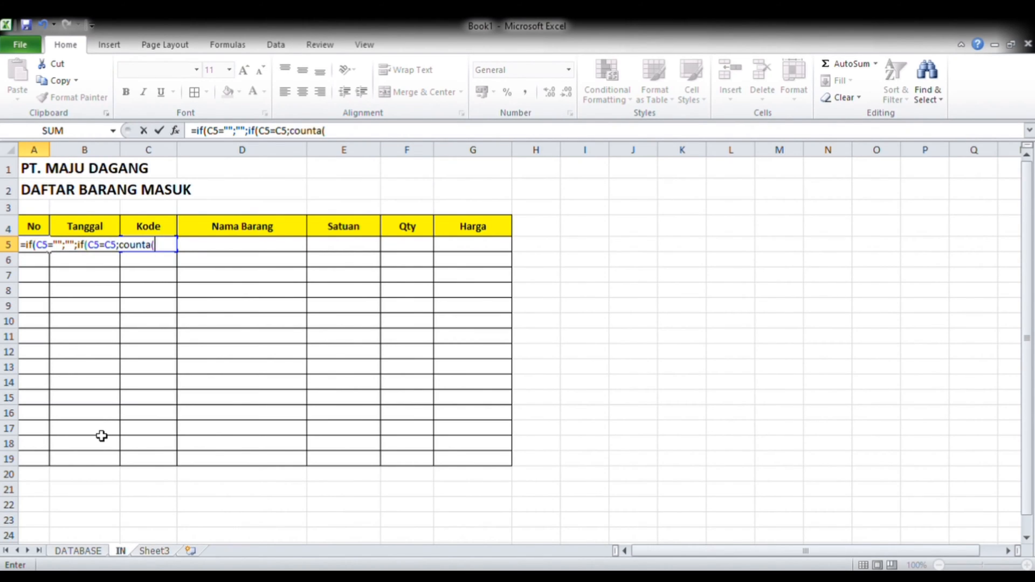
key(Right)
key(Right)
key(F8)
text())))
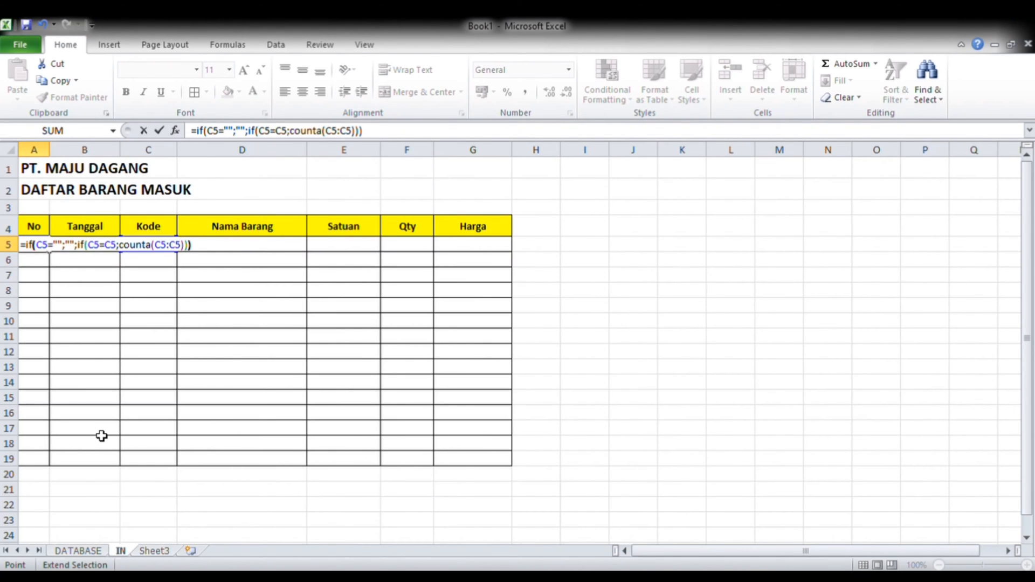
Step: Make the start of the COUNTA range absolute as $C$5 and commit the numbering formula in A5
drag(325, 130, 331, 130)
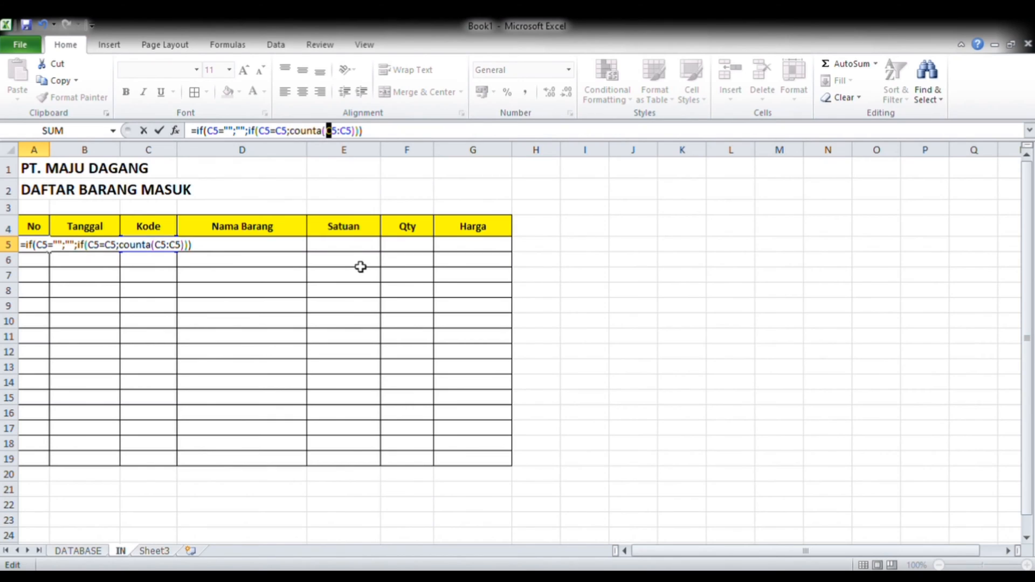
key(F4)
key(ctrl+Return)
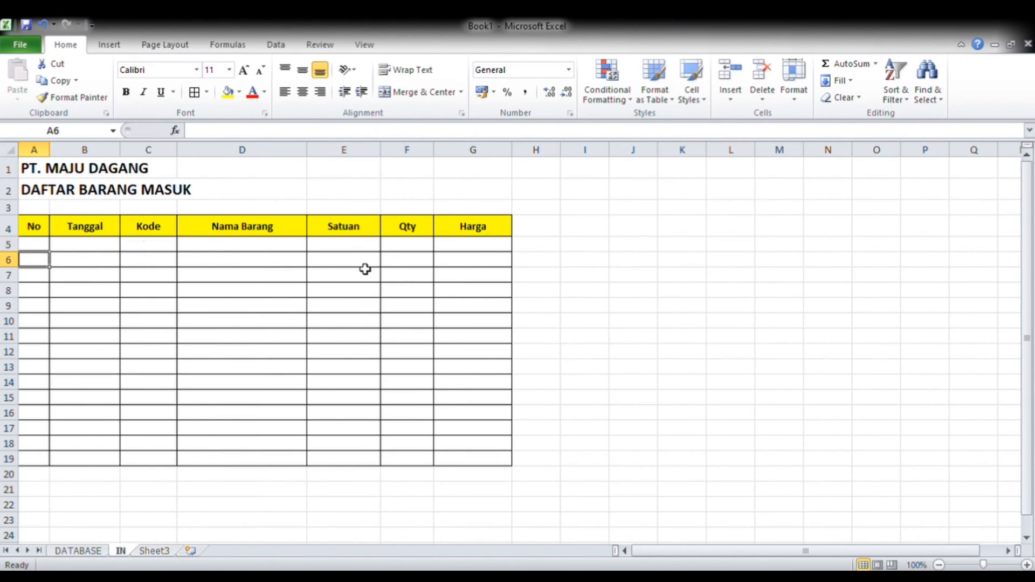
Step: Copy the numbering formula from A5 into the remaining No cells, A6:A19
key(ctrl+c)
key(Down)
key(shift+Down)
key(shift+Down)
key(shift+Down)
key(shift+Down)
key(shift+Down)
key(shift+Down)
key(shift+Down)
key(shift+Down)
key(shift+Down)
key(shift+Down)
key(shift+Down)
key(shift+Down)
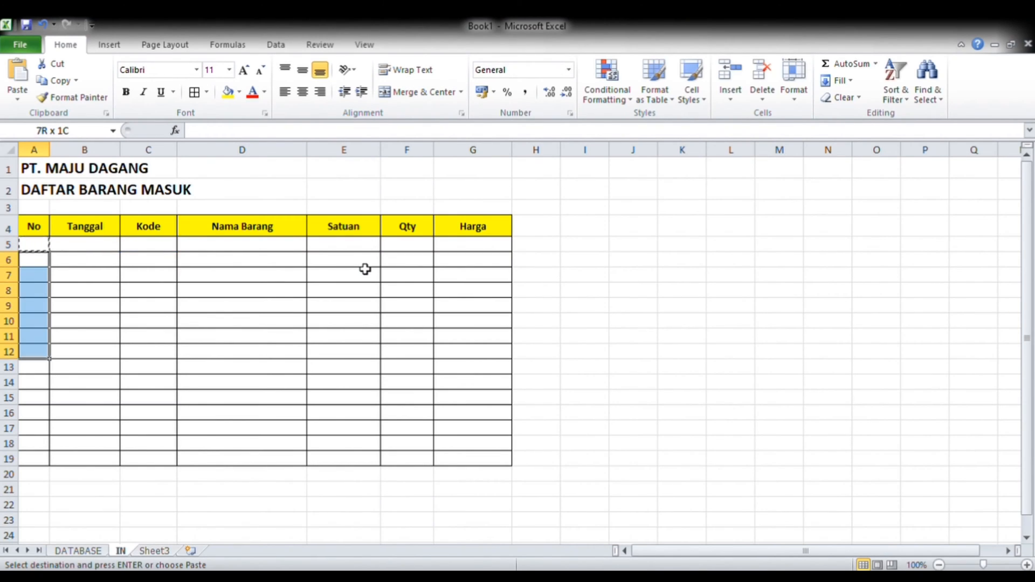
key(ctrl+v)
Step: Enter a dot in each cell of A20:G20 directly below the table as an end marker, and return to the No heading
key(Down)
key(Down)
key(Down)
key(Down)
key(Down)
key(Down)
key(Down)
key(Down)
key(Down)
key(Down)
key(Down)
key(Down)
key(Down)
key(Down)
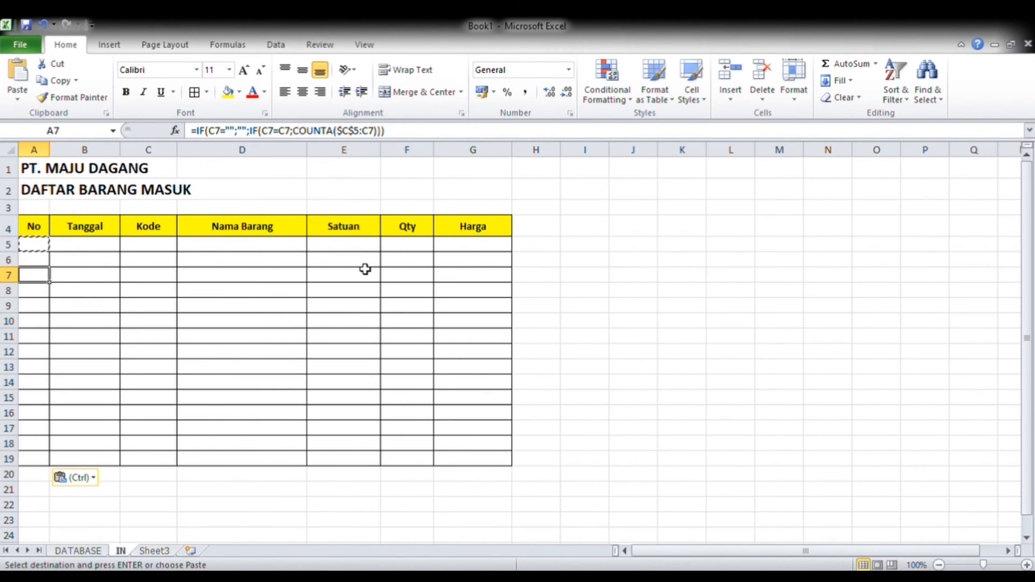
text(.	.	.	.	.	.	.)
key(Tab)
key(Left)
key(Left)
key(Left)
key(Left)
key(Left)
key(Left)
key(Left)
key(ctrl+Up)
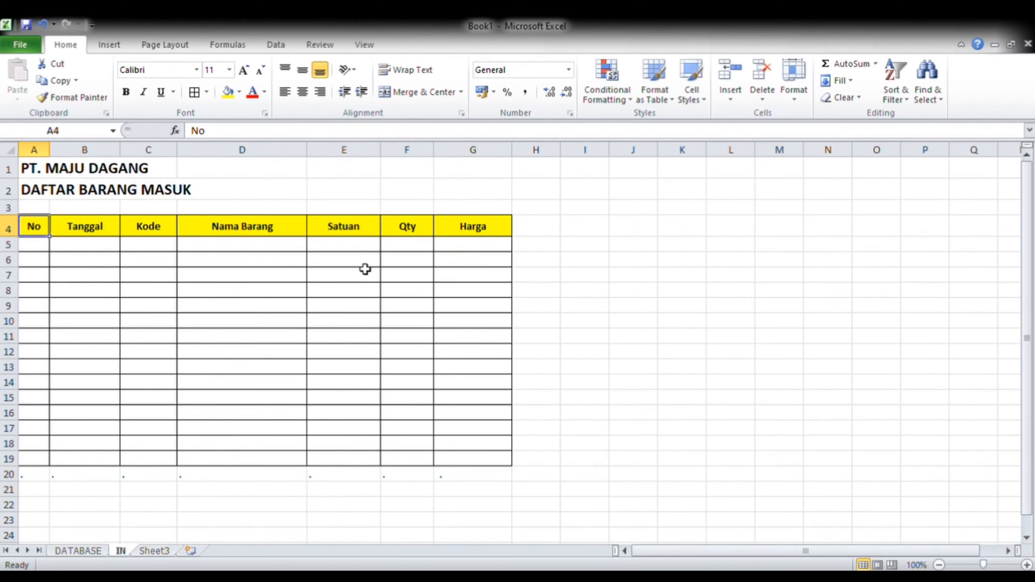
Step: Check how jumping through column A moves between the table, the dot row and the end of the sheet
key(Down)
key(Down)
key(ctrl+Down)
key(ctrl+Down)
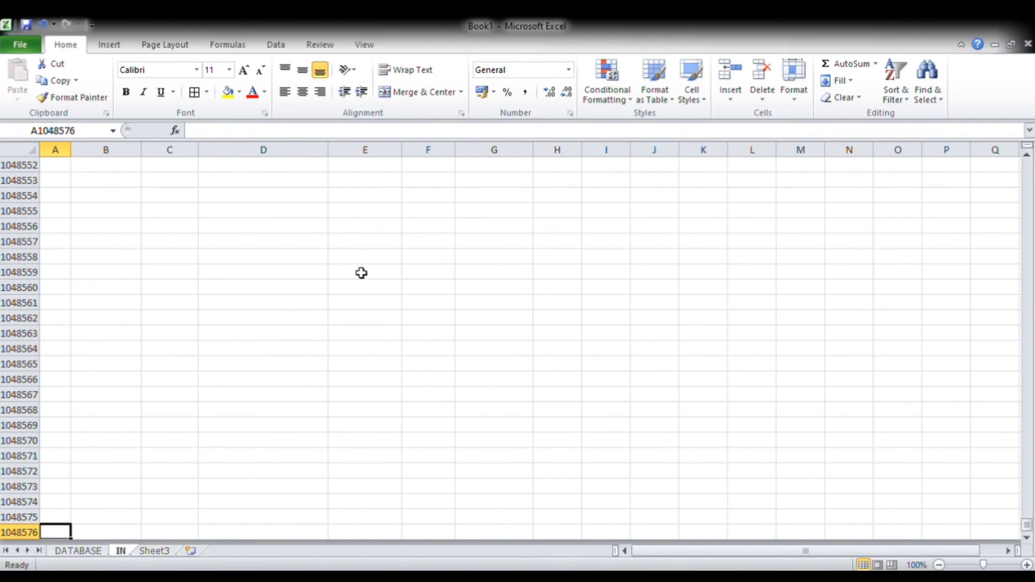
scroll(124, 485, down, 1)
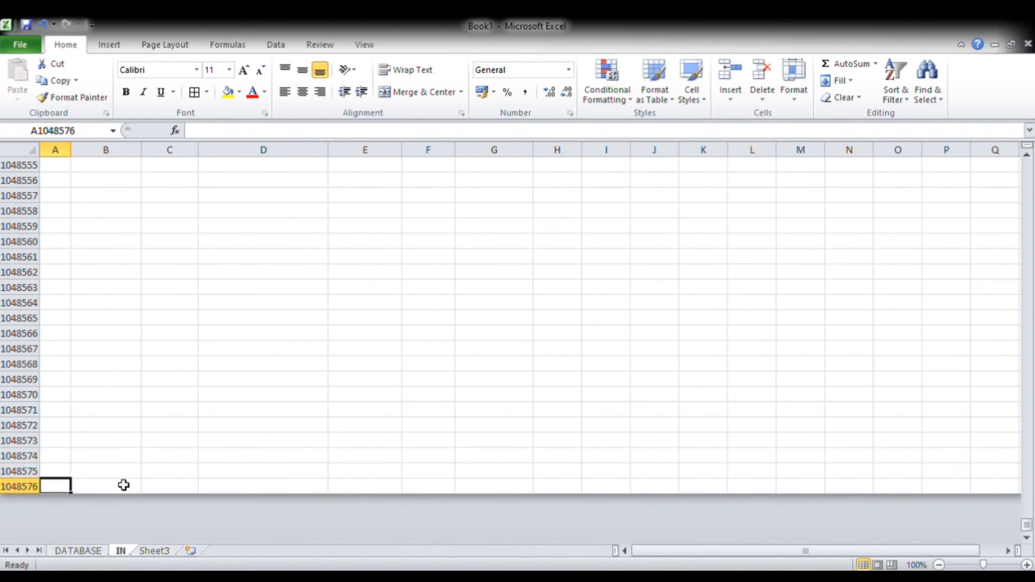
key(ctrl+Up)
key(ctrl+Up)
key(Up)
key(ctrl+Down)
key(ctrl+Down)
key(Up)
key(ctrl+Up)
Step: Copy item codes A1 to A8 from the DATABASE sheet's Kode column into the IN sheet's Kode column starting at C5
key(Down)
key(Right)
key(Right)
key(ctrl+Page_Up)
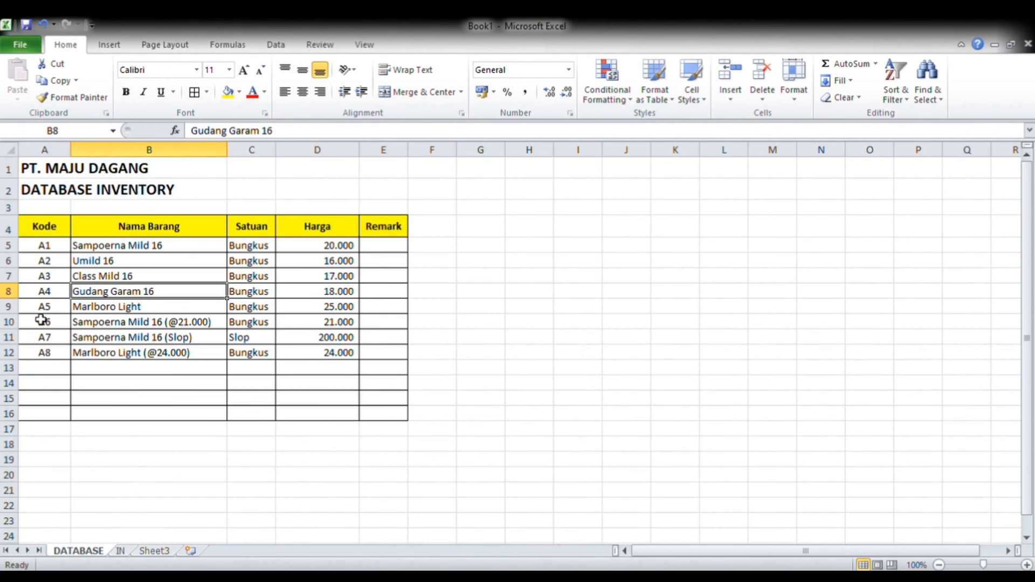
click(54, 251)
drag(55, 251, 50, 356)
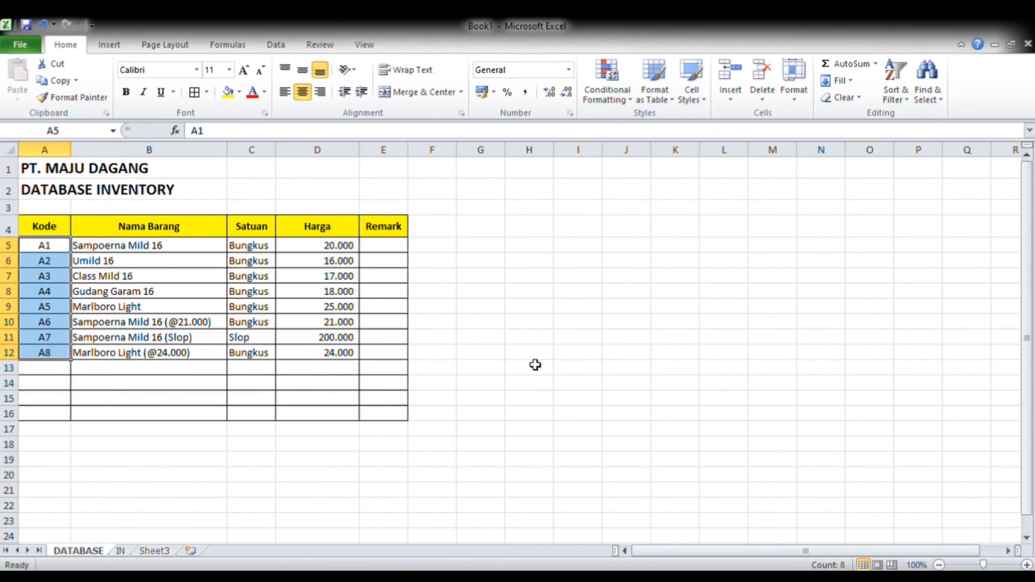
key(ctrl+c)
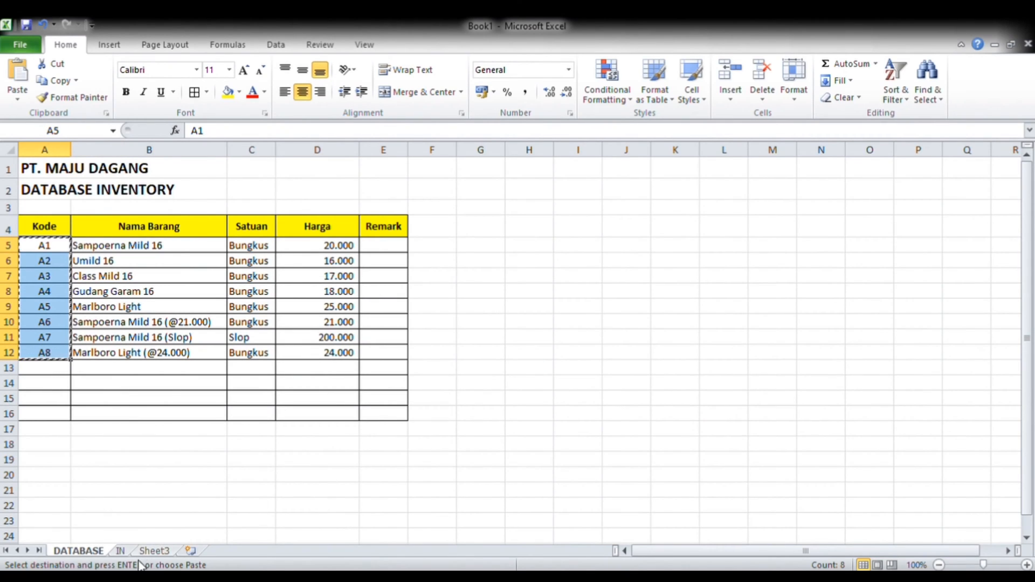
click(123, 550)
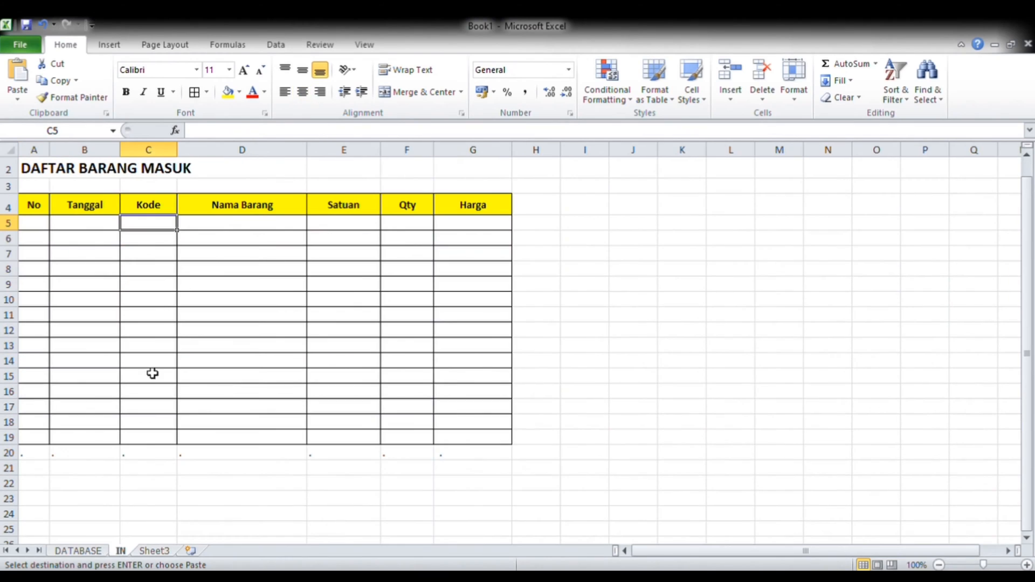
key(ctrl+v)
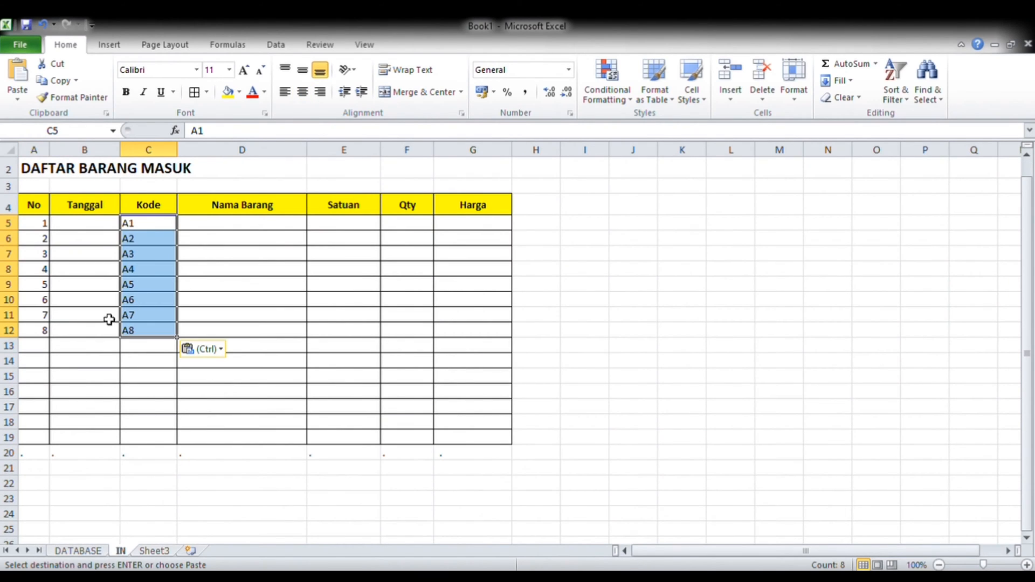
Step: Center the contents of the No column from A5 to A20
click(34, 227)
key(ctrl+shift+Down)
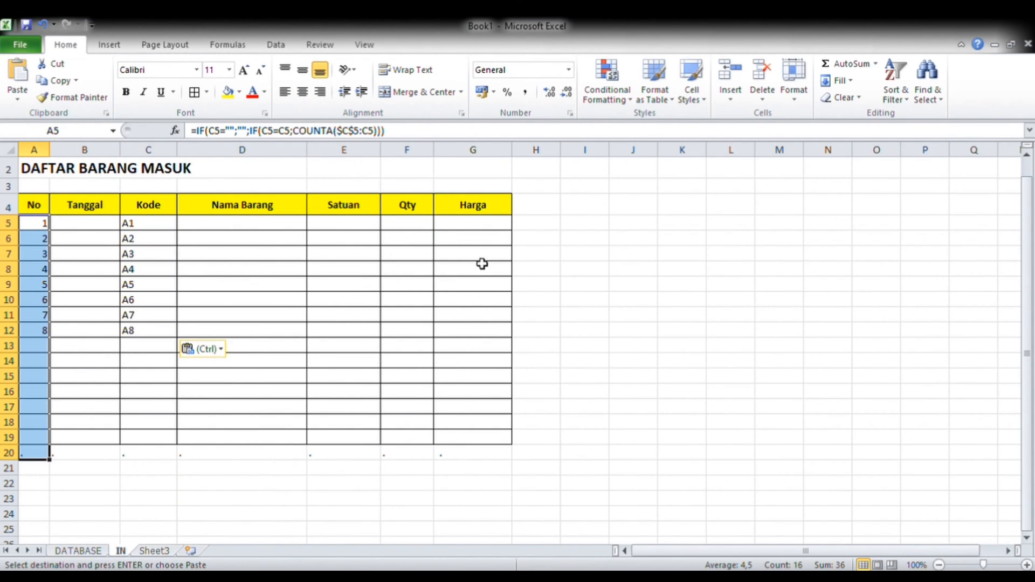
click(302, 92)
key(Right)
key(Left)
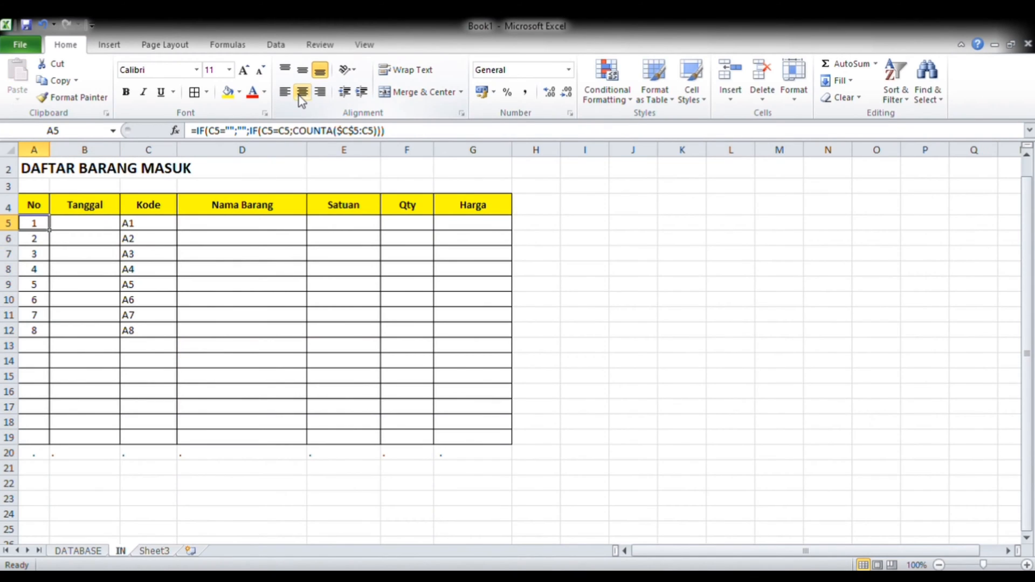
key(Right)
key(Right)
key(Down)
key(Up)
key(Right)
key(Left)
key(Left)
key(Left)
key(shift+Down)
key(Down)
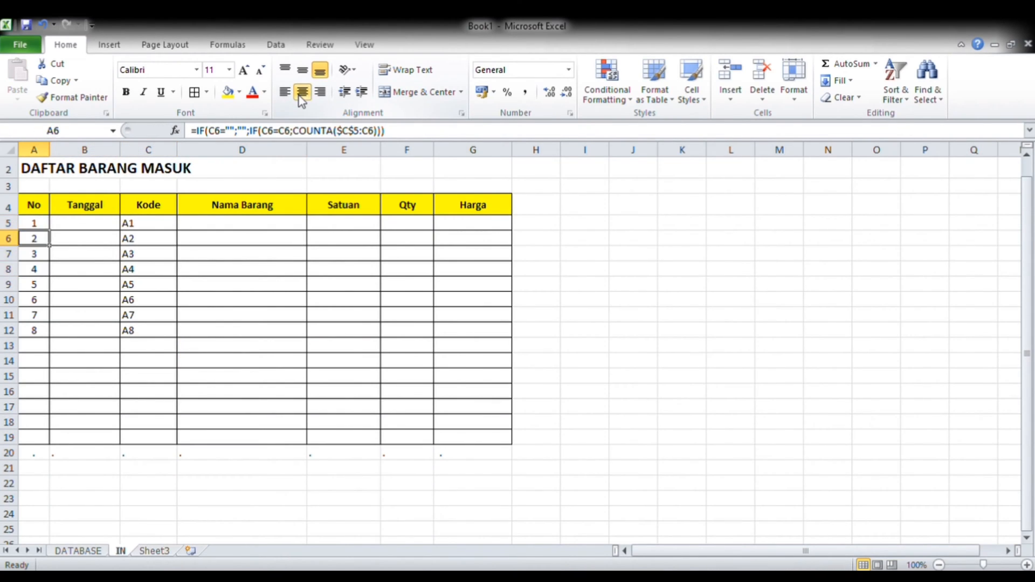
Step: Enter the test code A1 in Kode cell C13 and check the row's automatic number
key(Right)
key(Down)
key(Down)
key(Down)
key(Down)
key(Down)
key(Down)
key(Right)
key(Down)
text(A1)
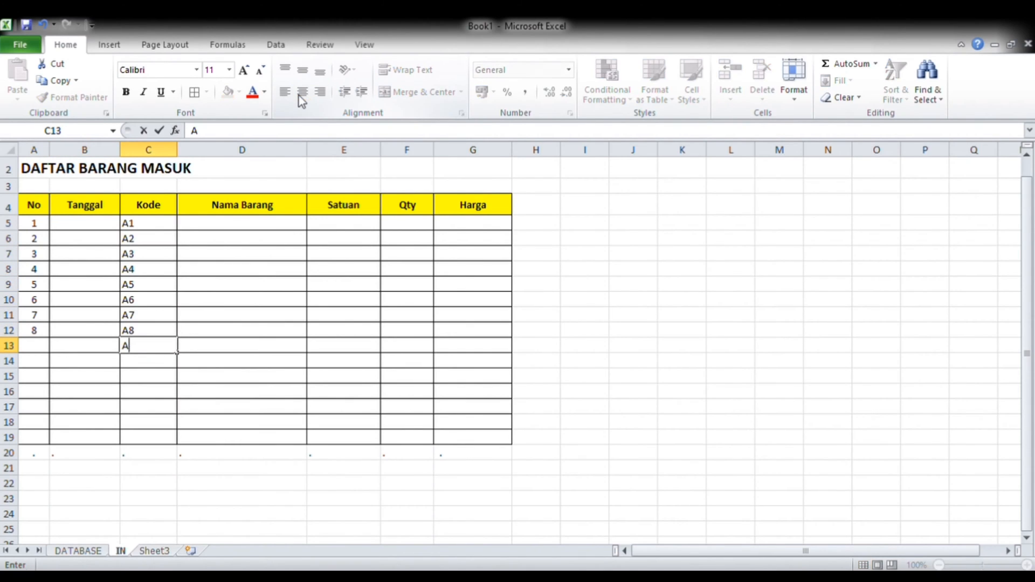
key(Right)
key(Left)
key(Left)
key(Left)
Step: Enter the test code A2 in Kode cell C15, leaving C14 empty, and check the numbering in the No column
key(Right)
key(Right)
key(Down)
key(Down)
text(A1)
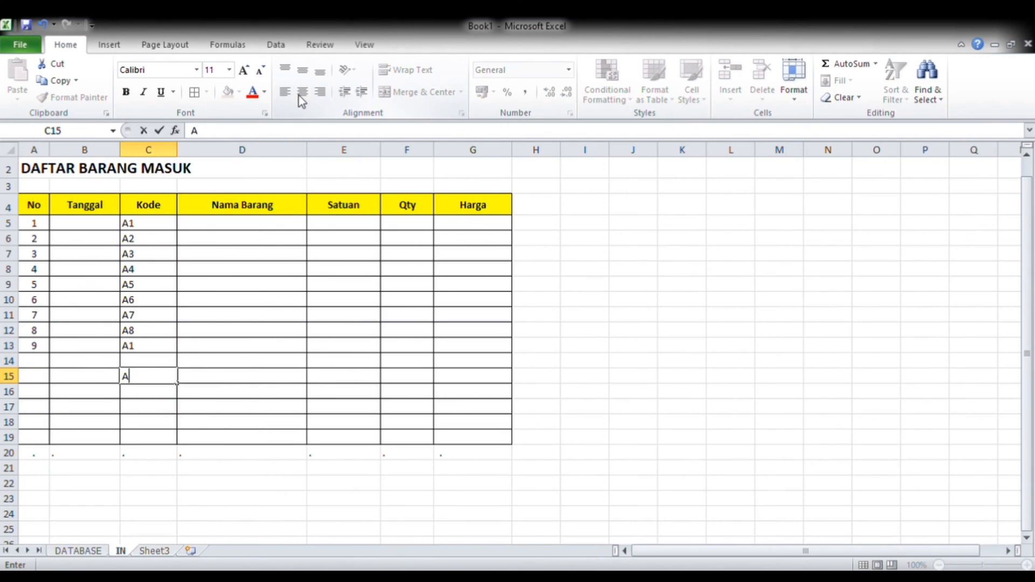
key(BackSpace)
text(2)
key(Left)
key(Left)
key(Up)
key(Up)
key(Down)
key(Down)
key(Right)
key(Right)
Step: Undo the test codes entered in C15 and C13
key(ctrl+z)
key(ctrl+z)
key(ctrl+z)
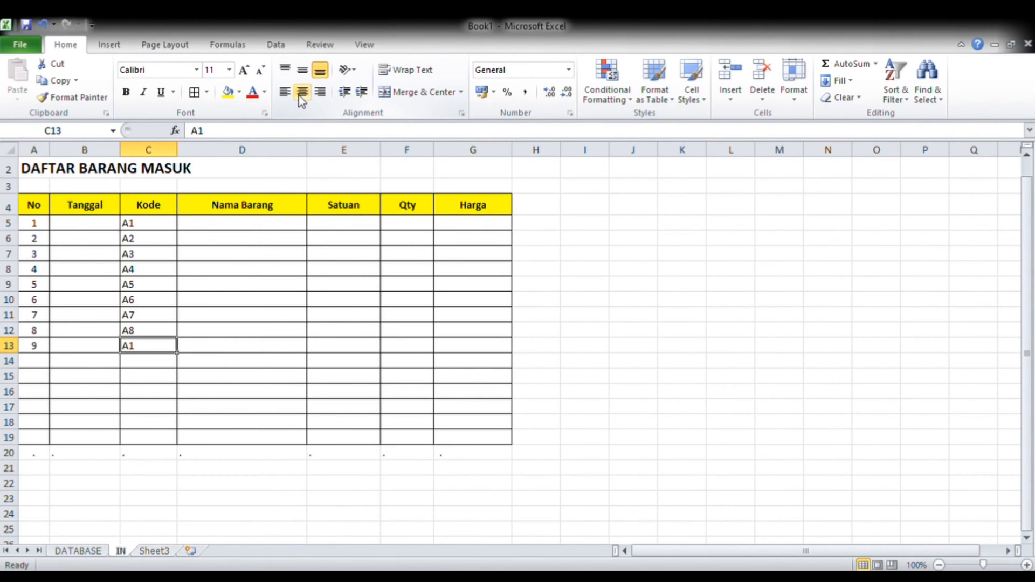
key(Up)
key(Up)
key(Up)
key(Left)
key(Left)
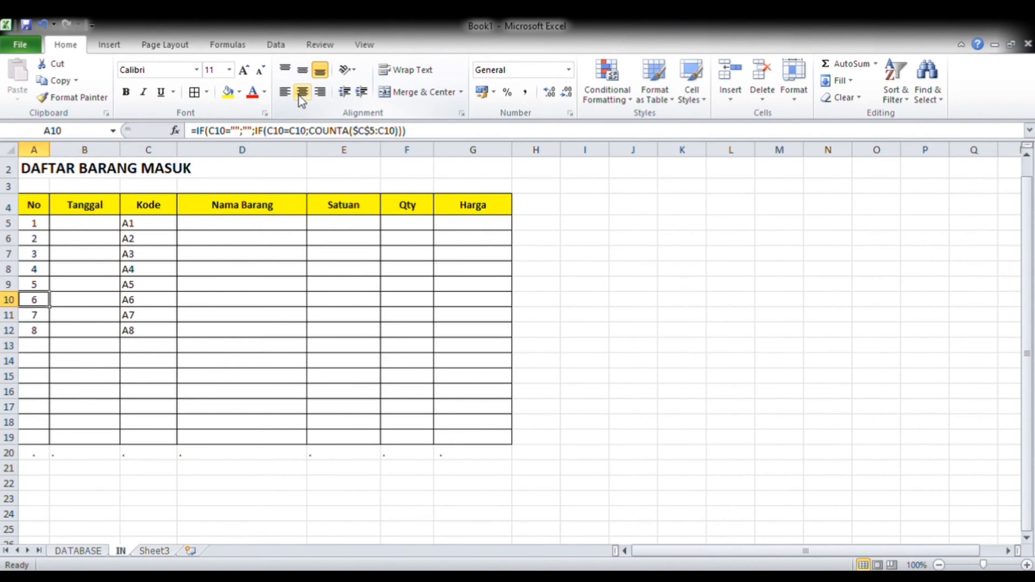
key(Up)
key(Up)
key(Up)
key(Up)
key(Up)
key(Right)
key(Right)
key(Right)
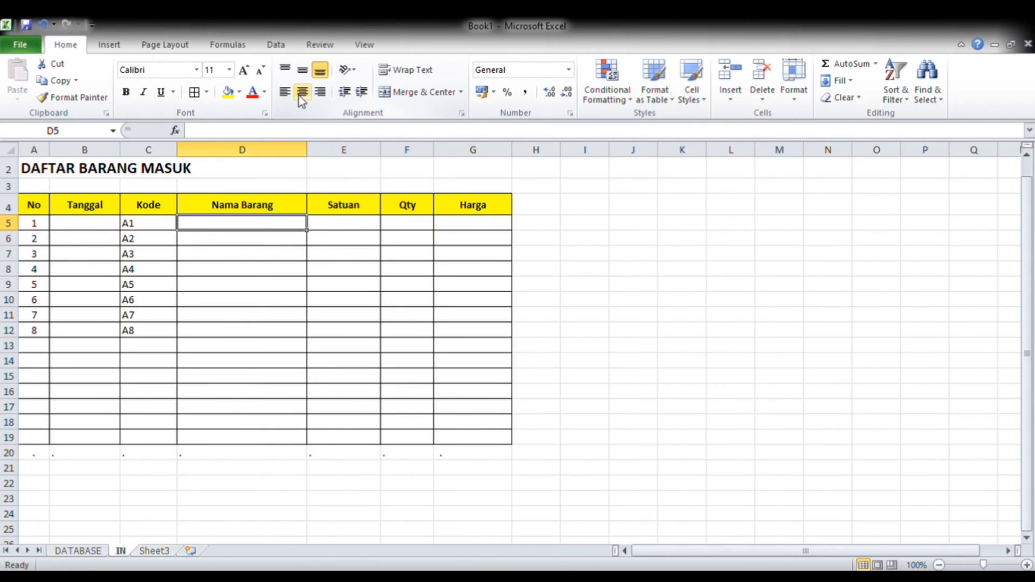
key(Left)
key(Left)
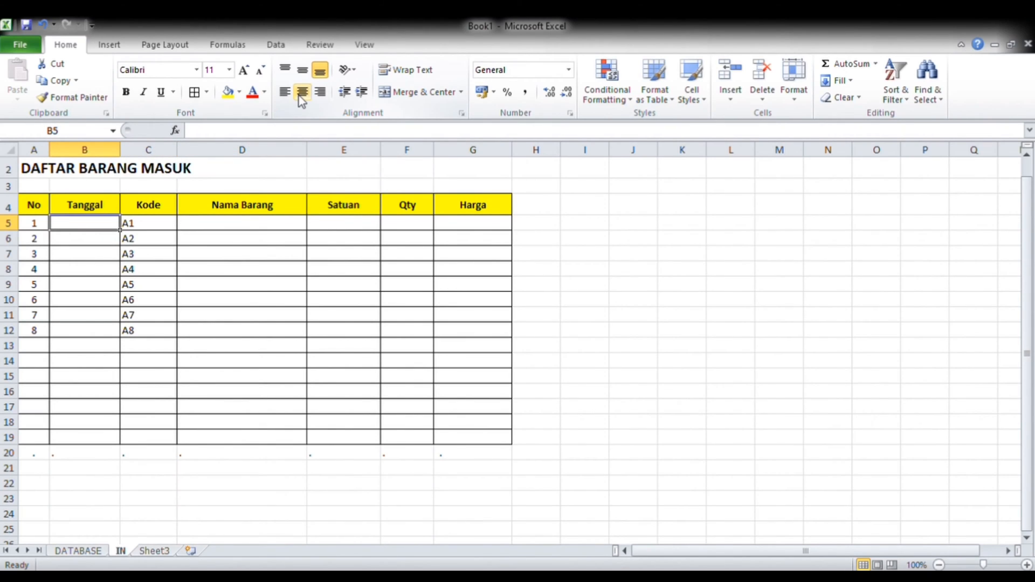
Step: Enter the date 1-1-2020 in Tanggal cell B5 and left-align it
key(Left)
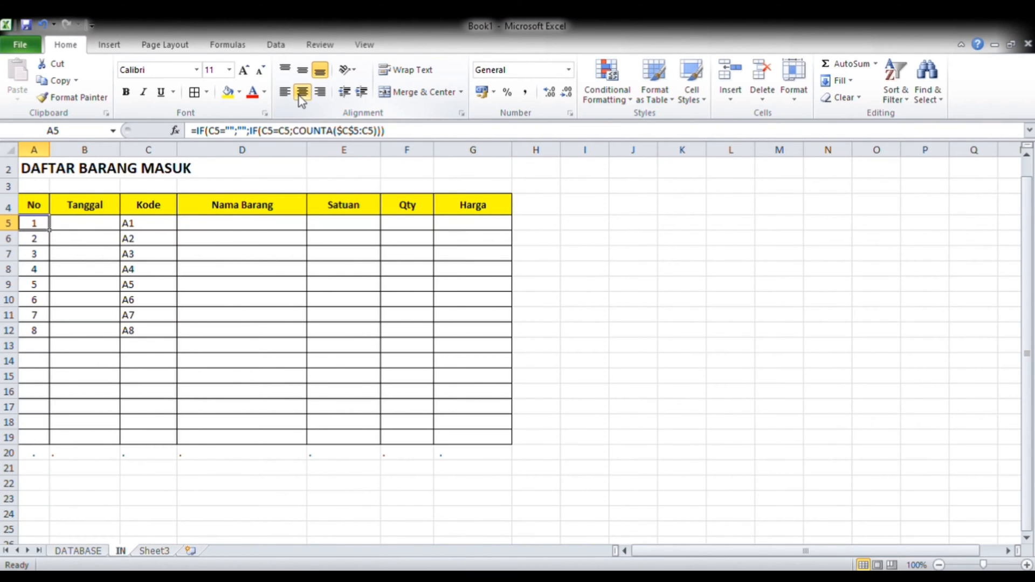
key(Right)
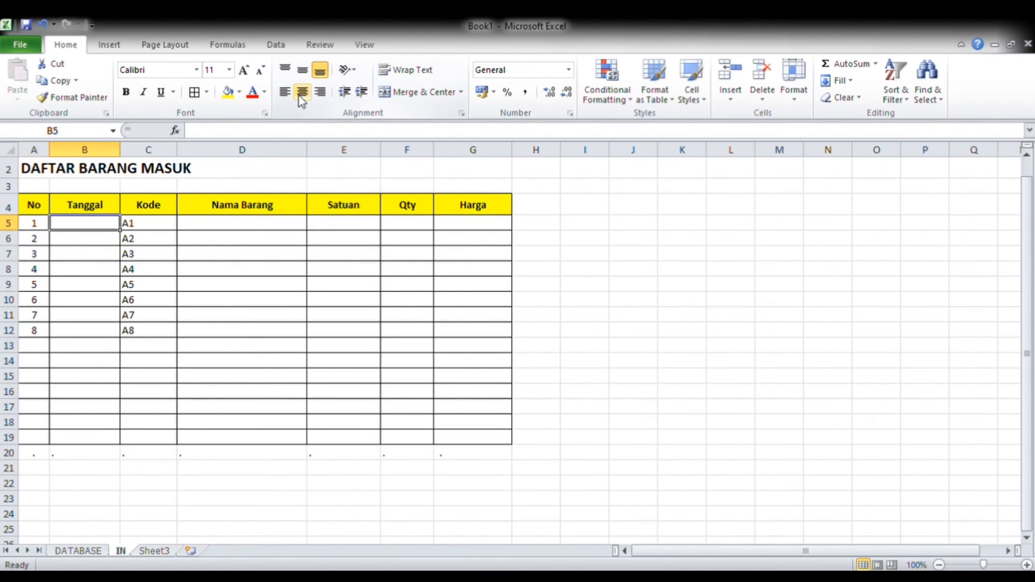
text(1-1-2020)
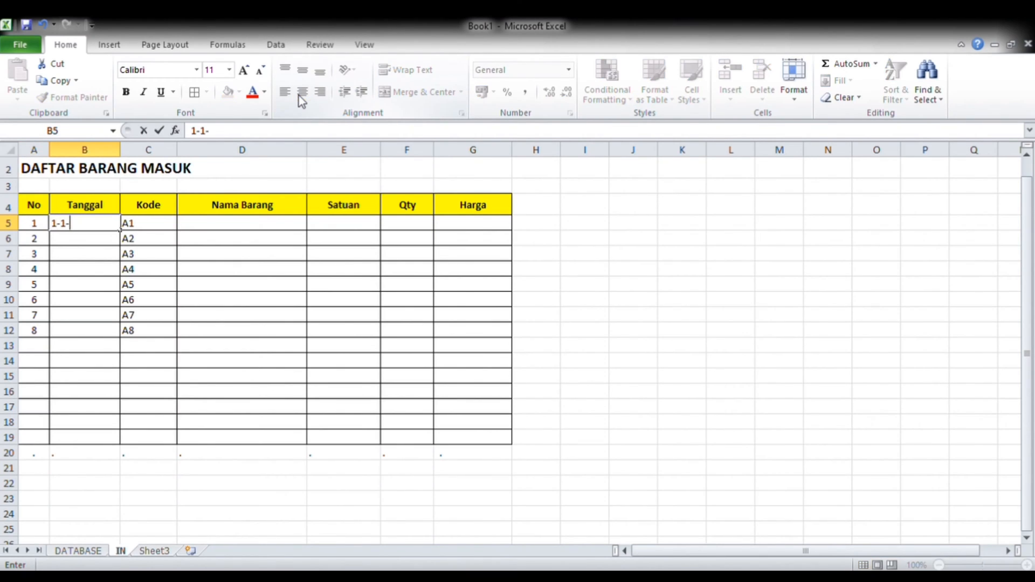
key(Tab)
key(Left)
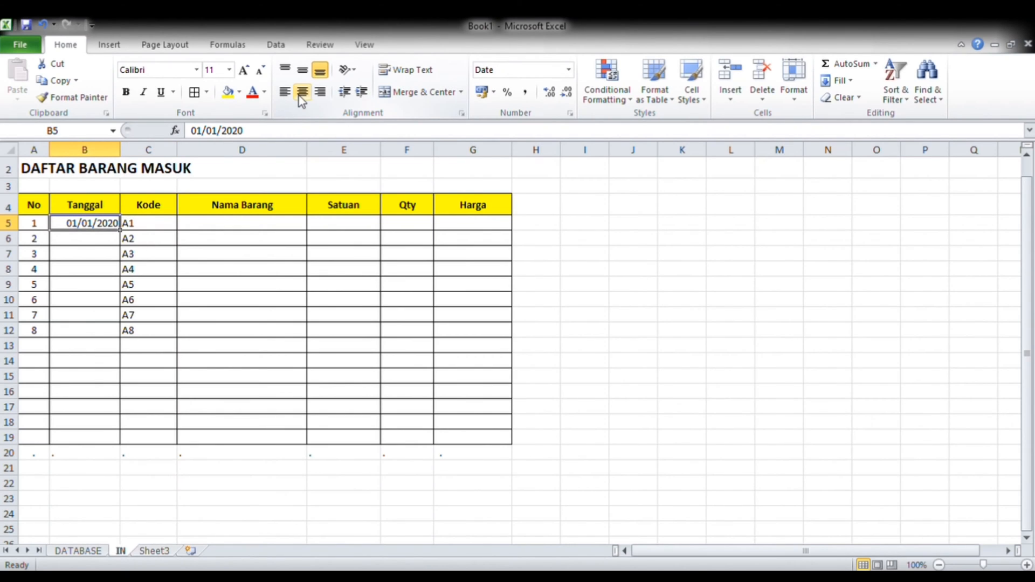
click(286, 93)
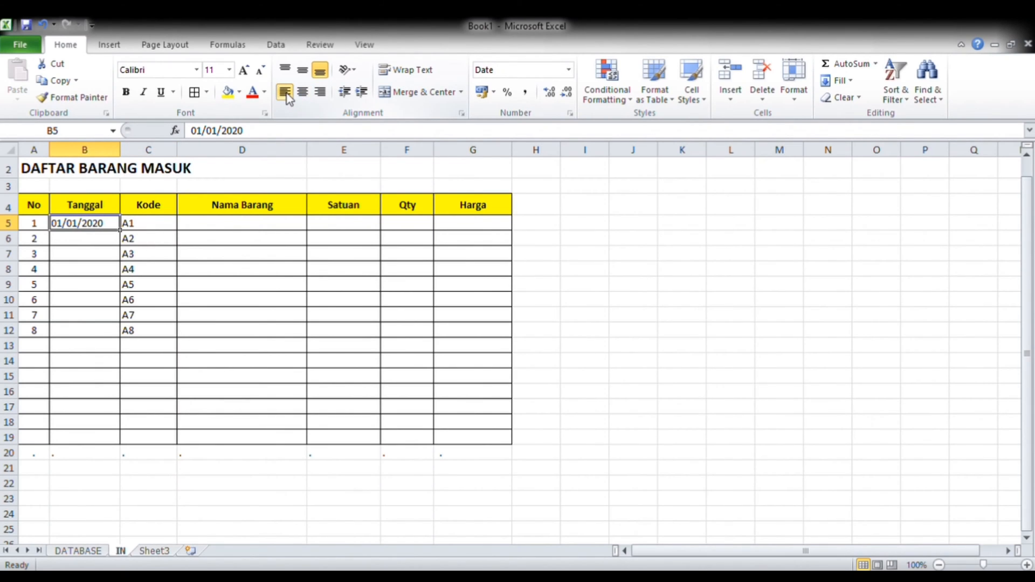
Step: Copy the left-aligned date from B5 into Tanggal cells B6 to B12
key(ctrl+c)
key(Down)
key(shift+Down)
key(shift+Down)
key(shift+Down)
key(shift+Down)
key(shift+Down)
key(shift+Down)
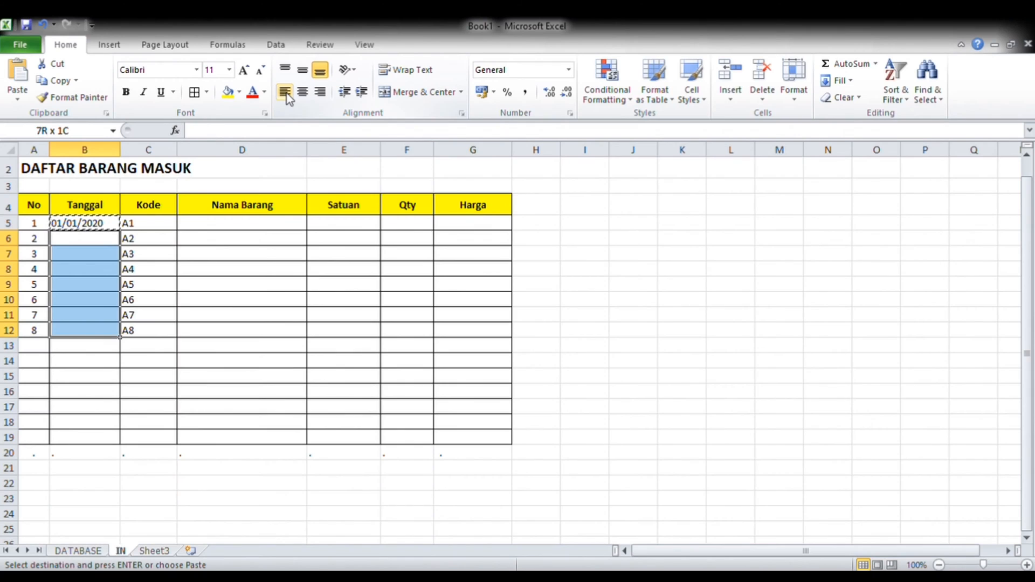
key(ctrl+v)
key(Right)
key(Left)
key(Up)
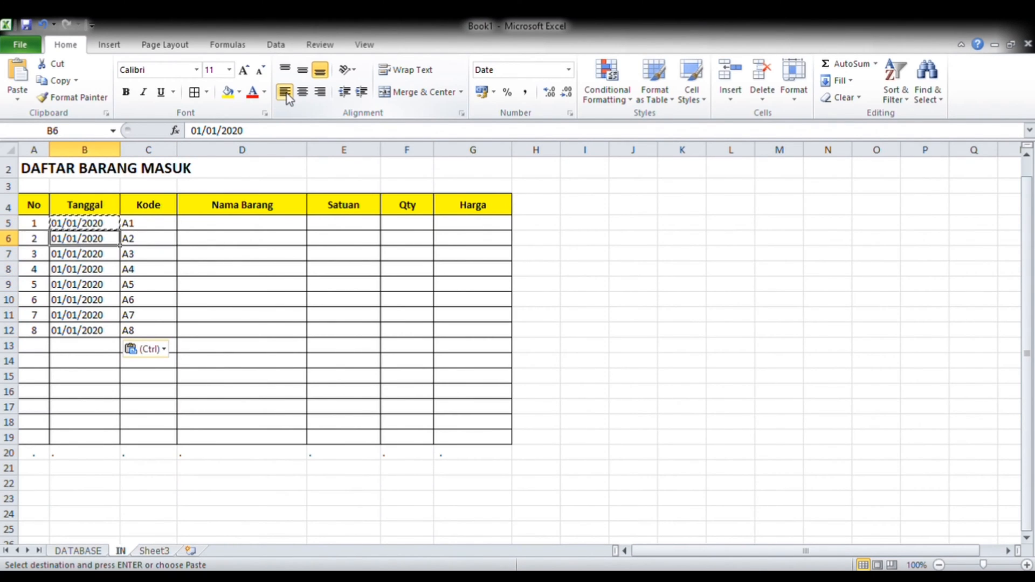
Step: Fill the No column cells A5 to A19 with yellow and clear the pending copy selection
key(Left)
key(ctrl+shift+Down)
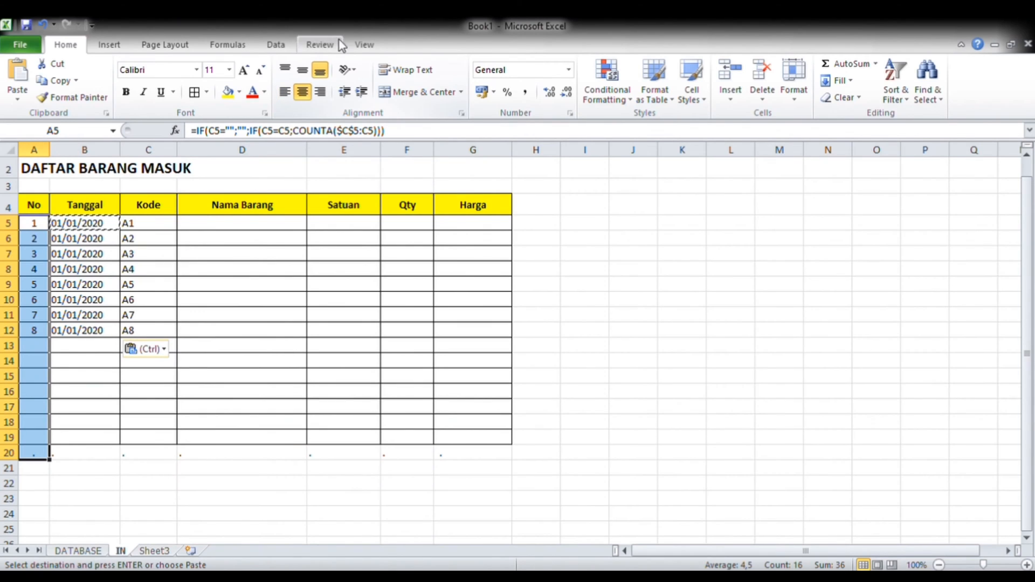
key(shift+Up)
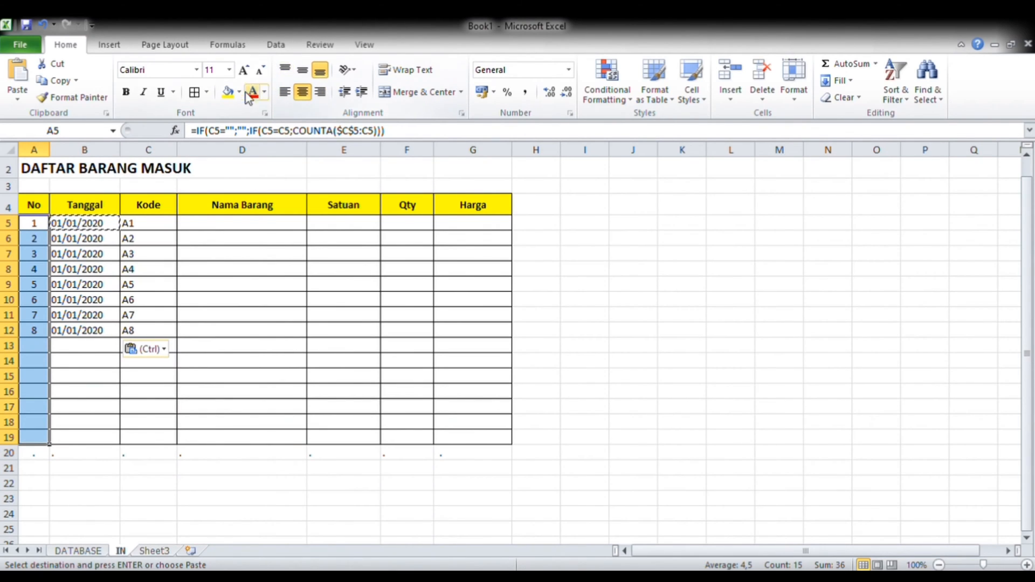
click(228, 93)
key(Escape)
key(ctrl+z)
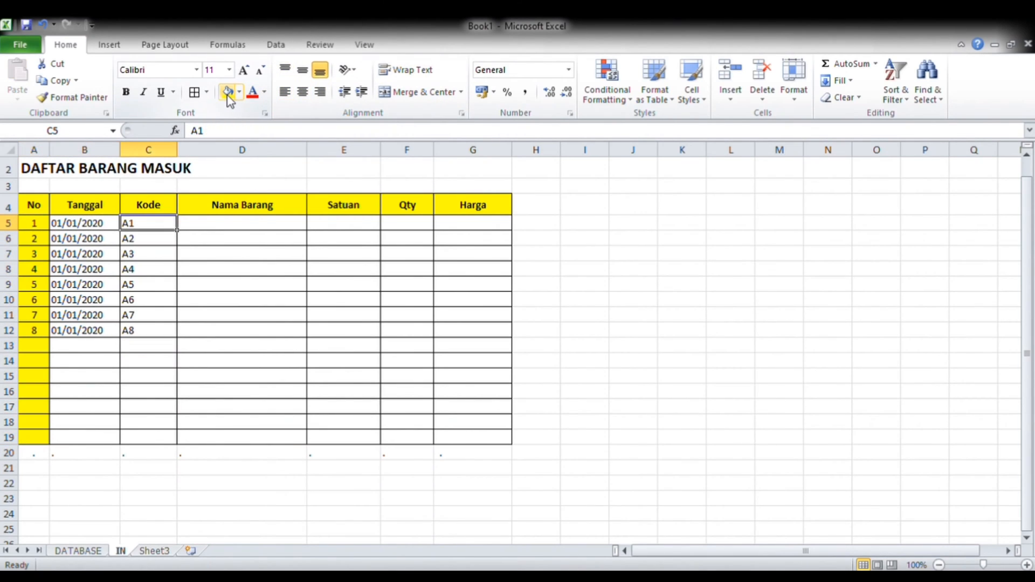
Step: Fill the Nama Barang cells D5 to D19 with yellow
key(Left)
key(Right)
key(Right)
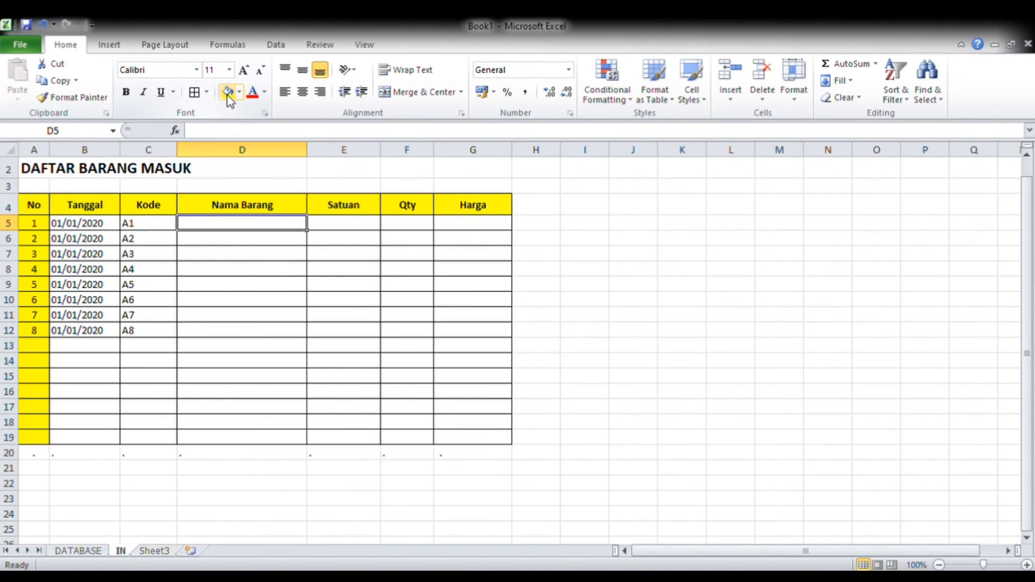
key(shift+Down)
key(shift+Down)
key(shift+Down)
key(shift+Down)
key(shift+Down)
key(shift+Down)
key(shift+Down)
key(shift+Down)
key(shift+Down)
key(shift+Down)
key(shift+Down)
key(shift+Down)
key(shift+Down)
key(shift+Down)
key(shift+Down)
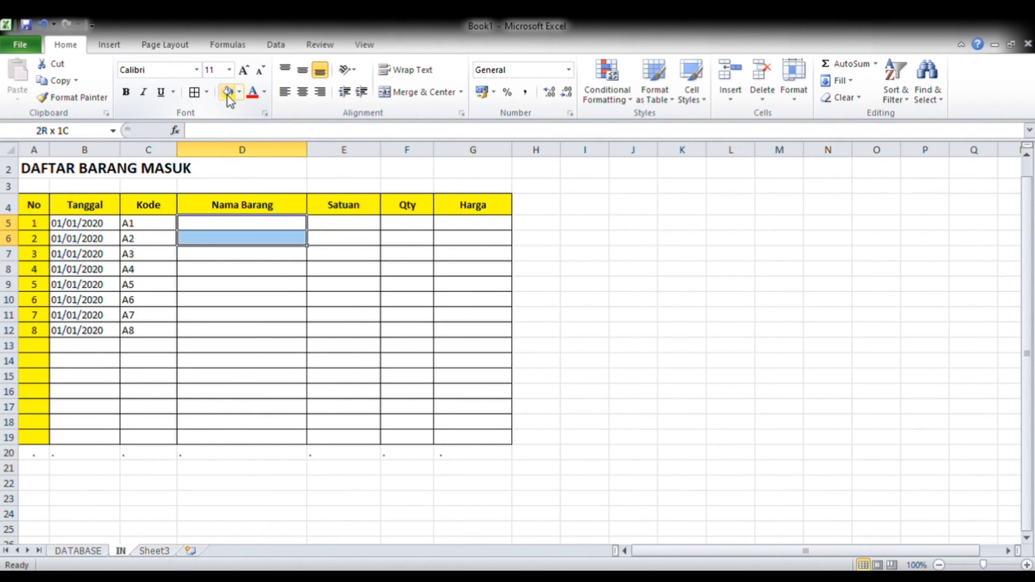
key(shift+Up)
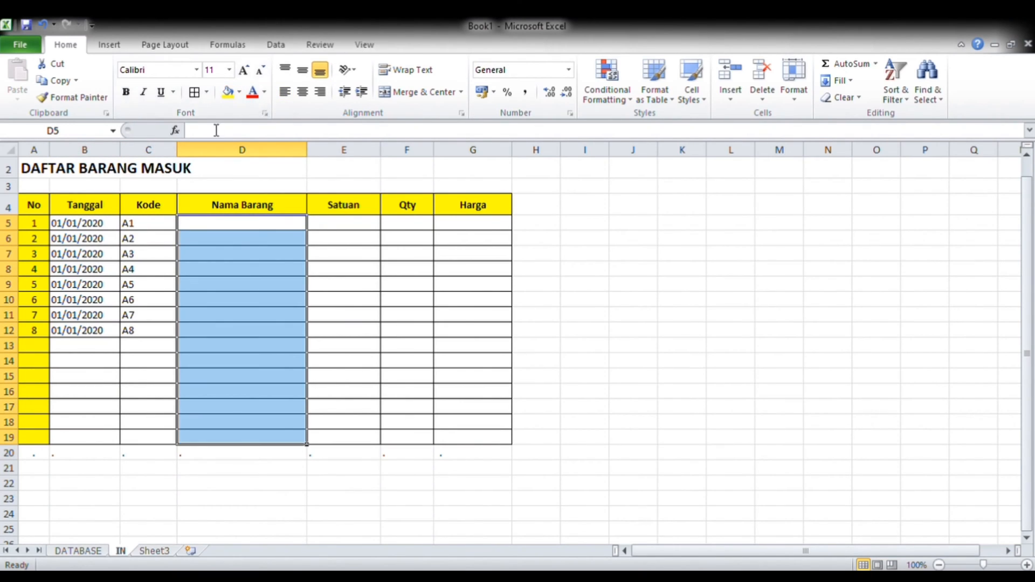
click(227, 91)
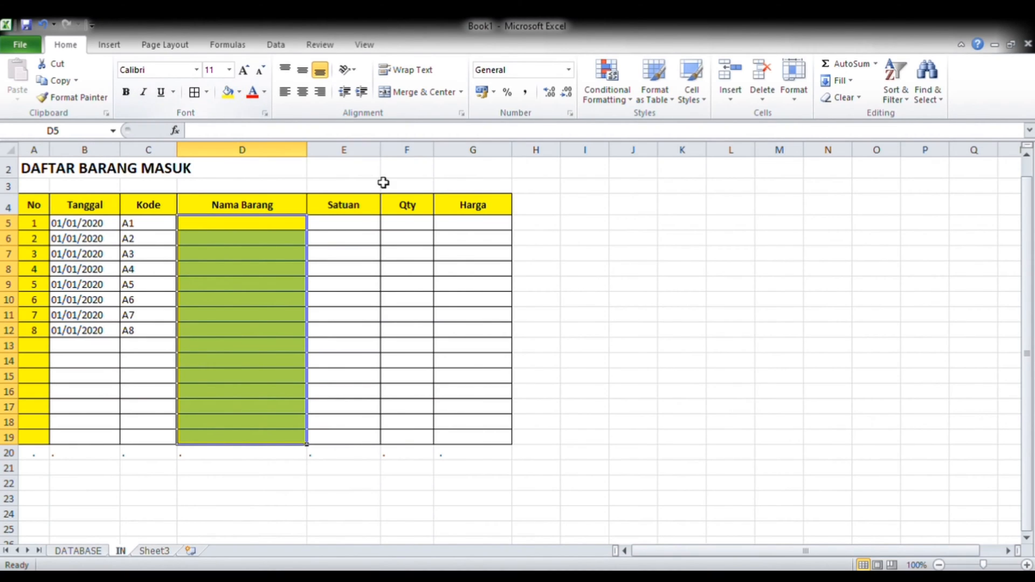
Step: Compare the Kode entries on the IN sheet with the Kode and Nama Barang columns on the DATABASE sheet
click(238, 229)
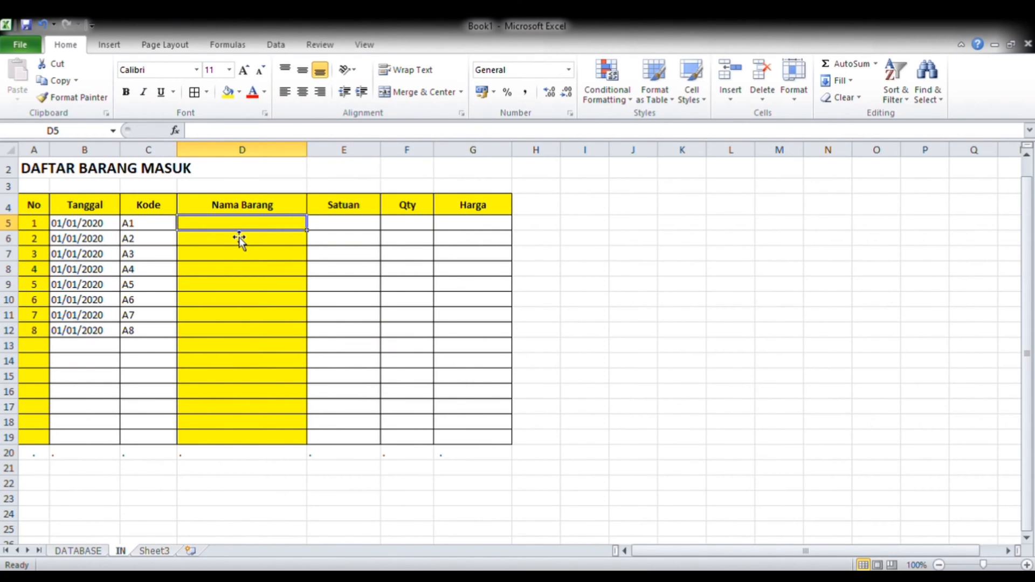
key(Left)
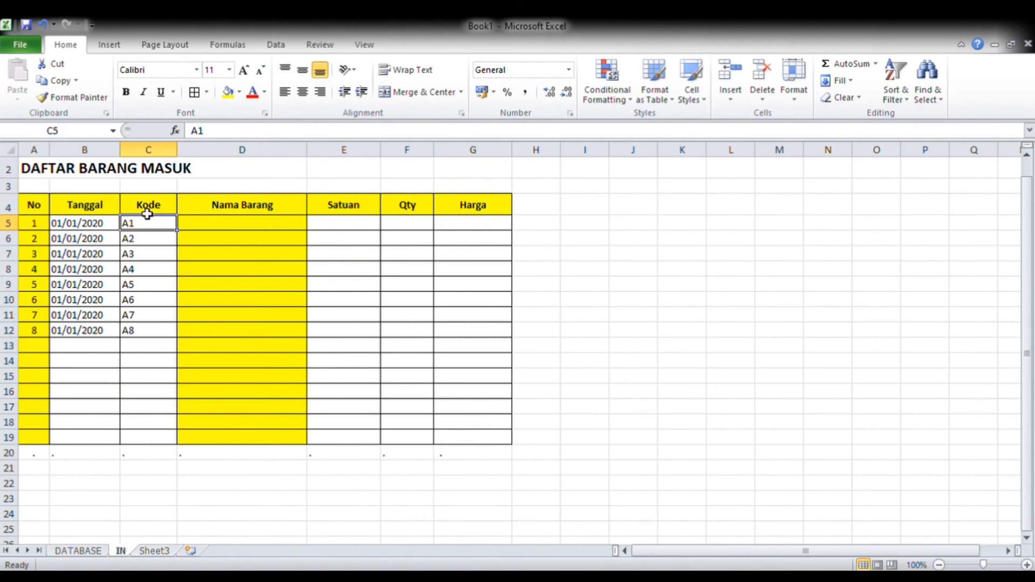
click(77, 550)
click(52, 250)
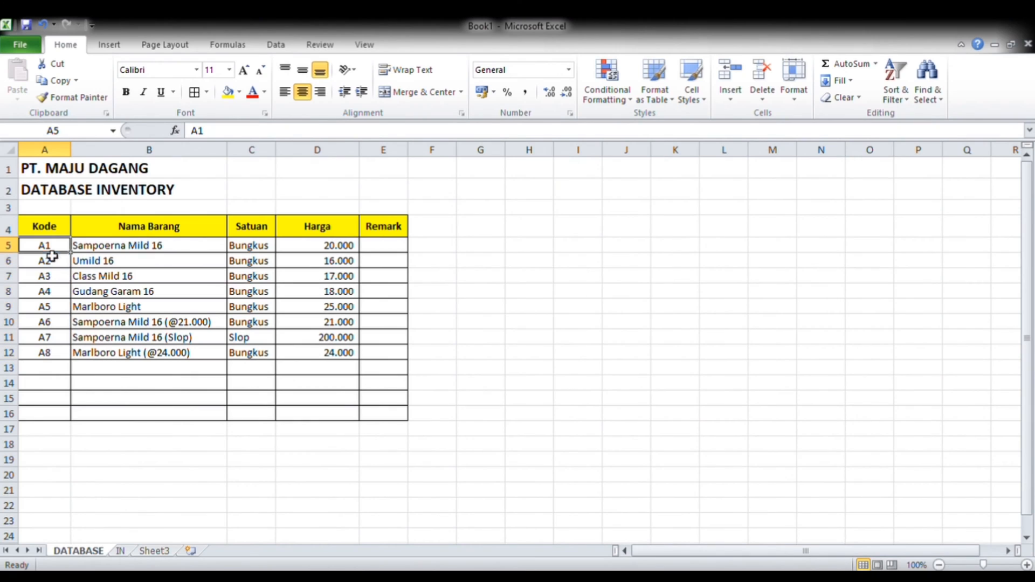
click(120, 551)
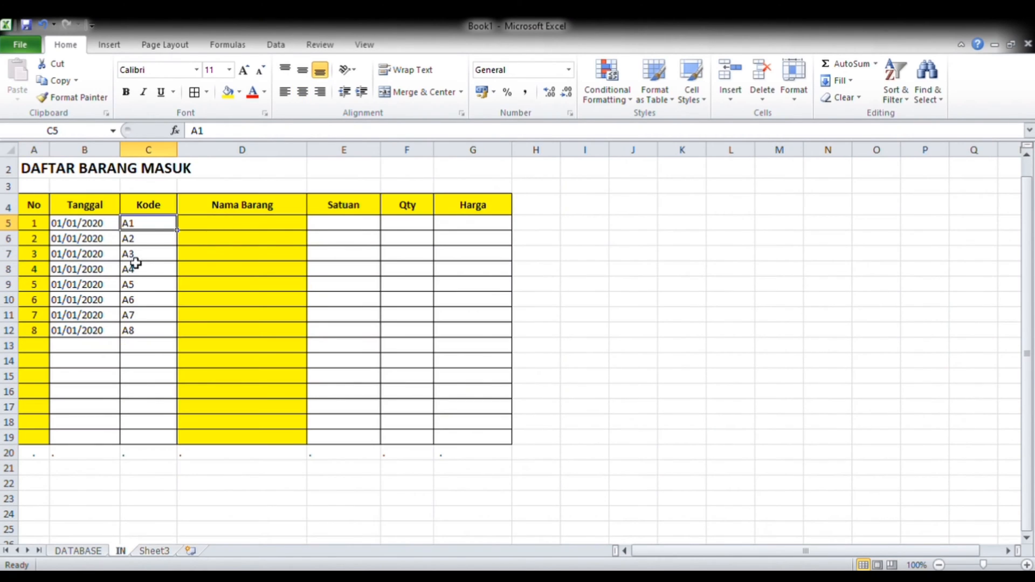
click(183, 223)
click(78, 550)
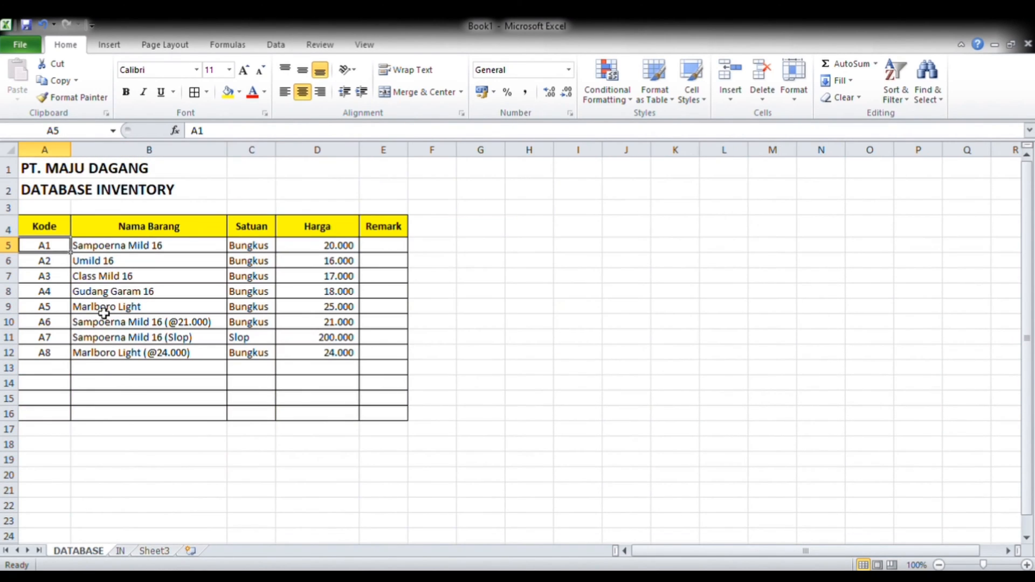
click(125, 245)
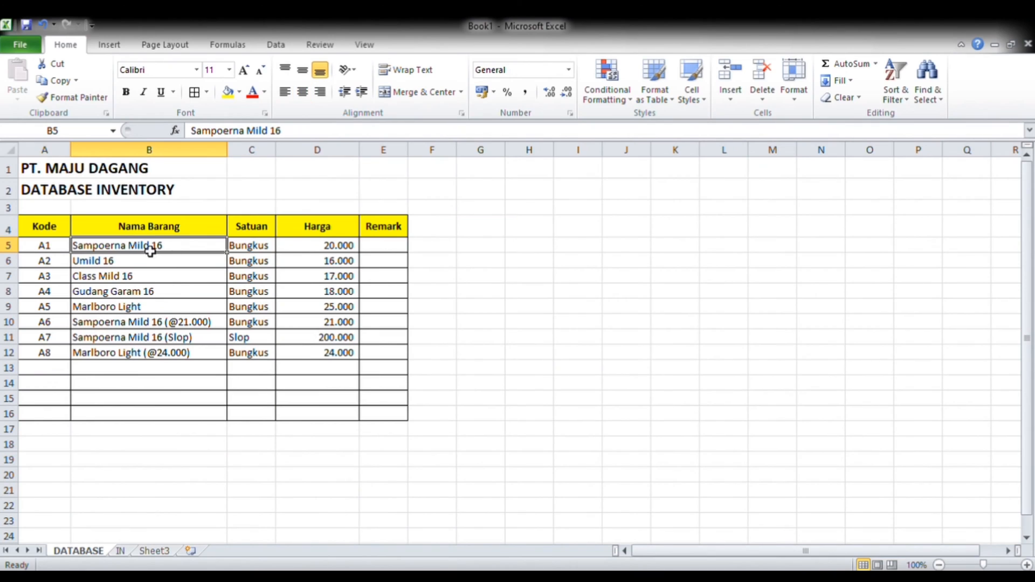
Step: Enter =VLOOKUP(C5;DATABASE!A5:E16;2;0) in cell D5 of the IN sheet to look up the item name
click(118, 551)
text(=vlookup()
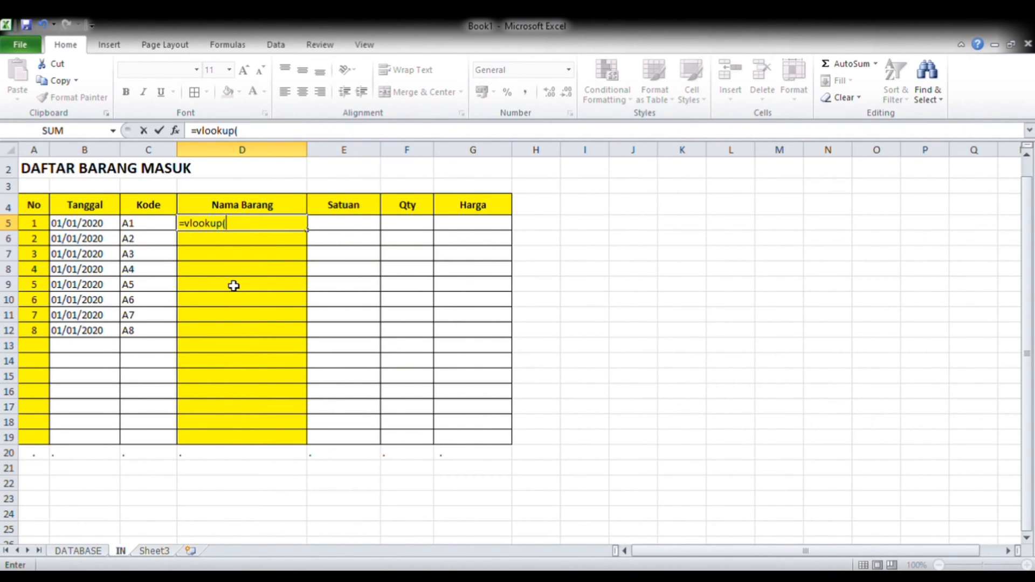
click(135, 224)
text(;)
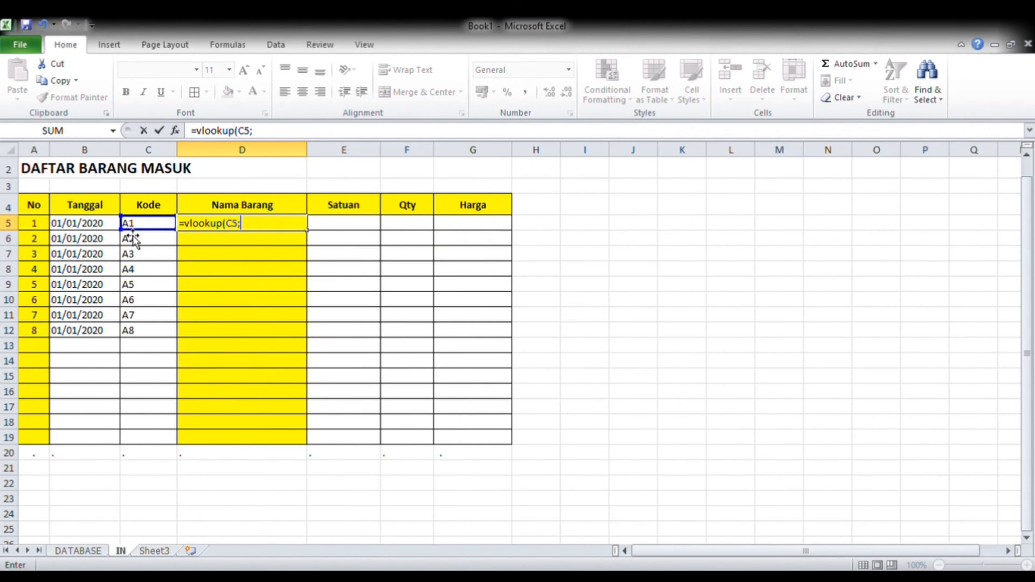
click(75, 550)
drag(44, 252, 384, 426)
text(;)
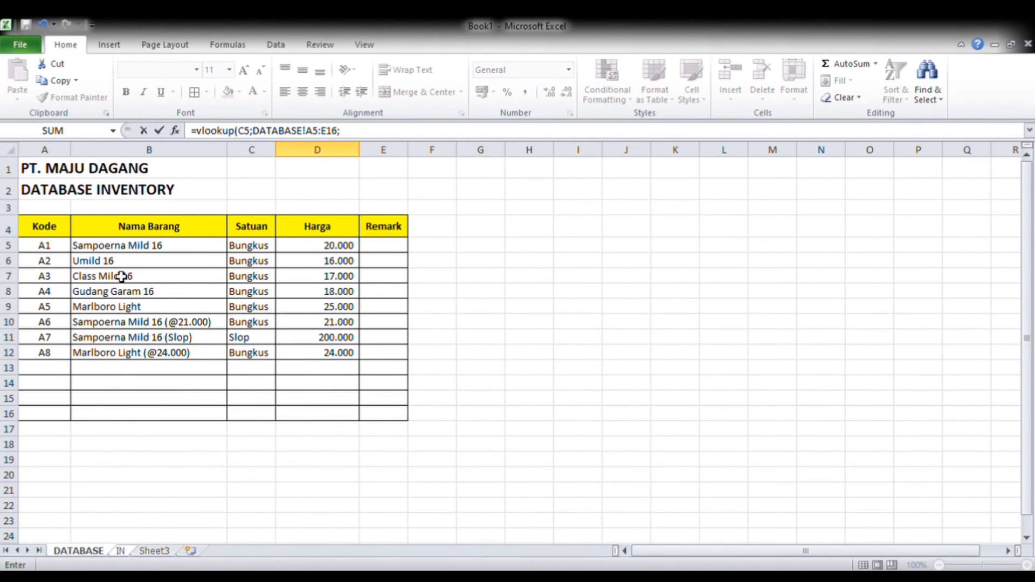
text(2;0))
key(Return)
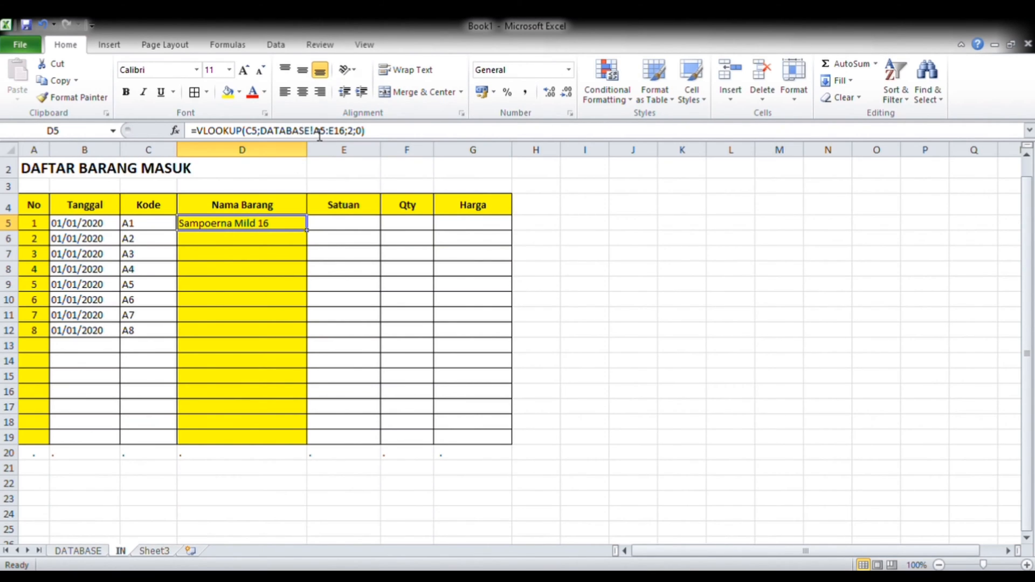
Step: Make the lookup range in D5's formula absolute as $A$5:$E$16
drag(314, 139, 351, 143)
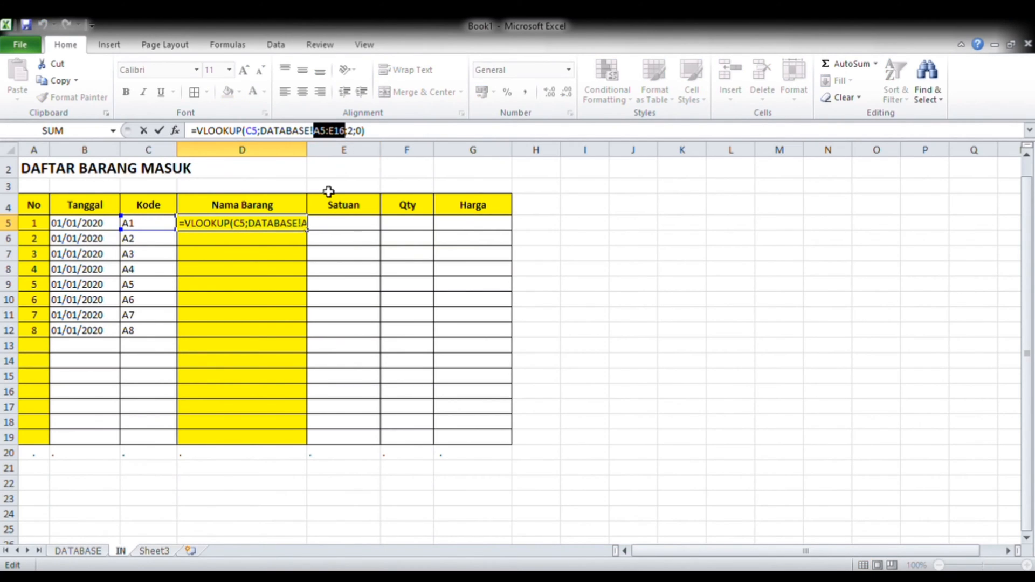
key(F4)
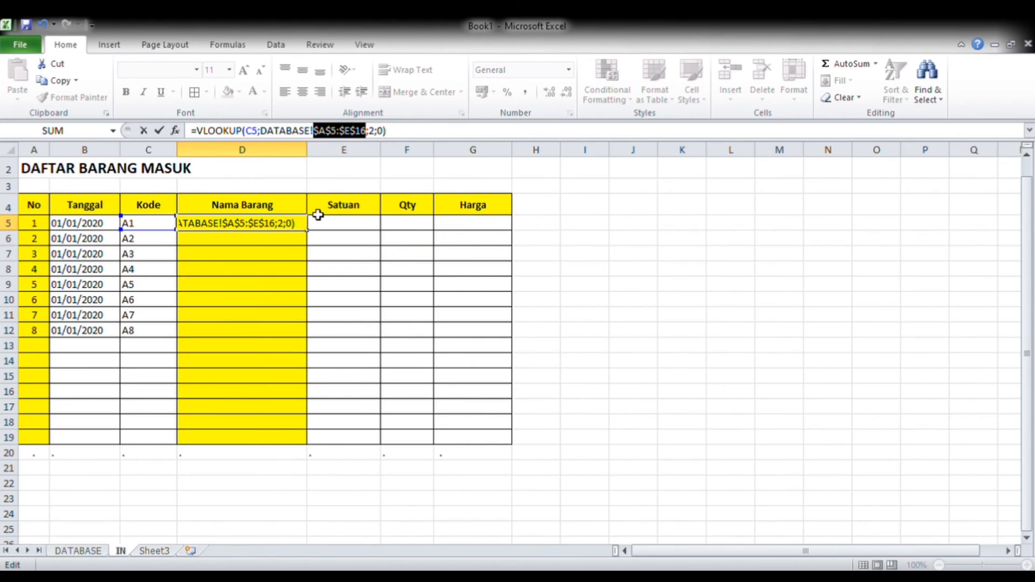
key(Return)
Step: Fill the D5 lookup formula down to D19 and auto-fit the width of the Nama Barang column
key(Up)
drag(308, 232, 295, 448)
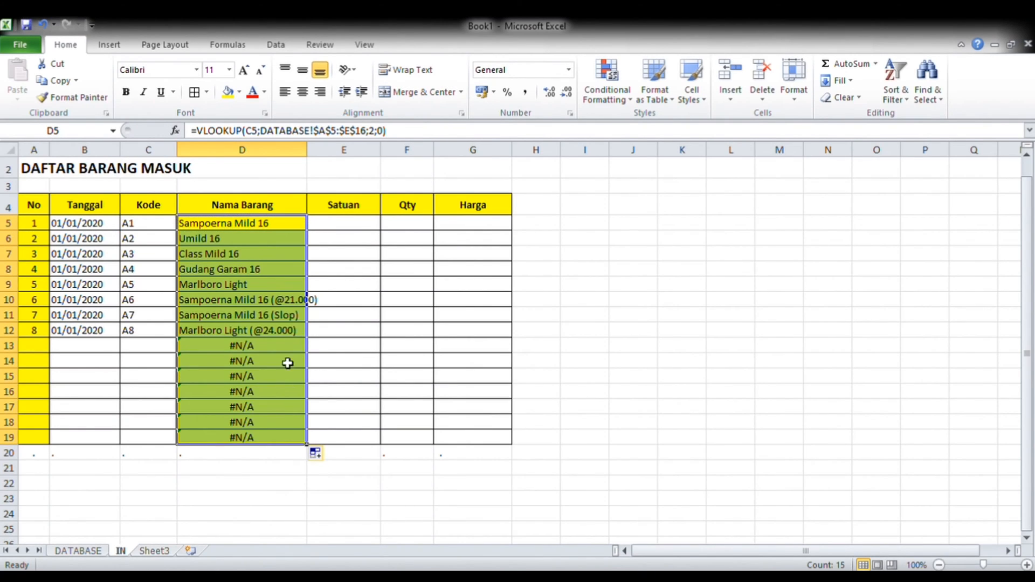
double_click(314, 150)
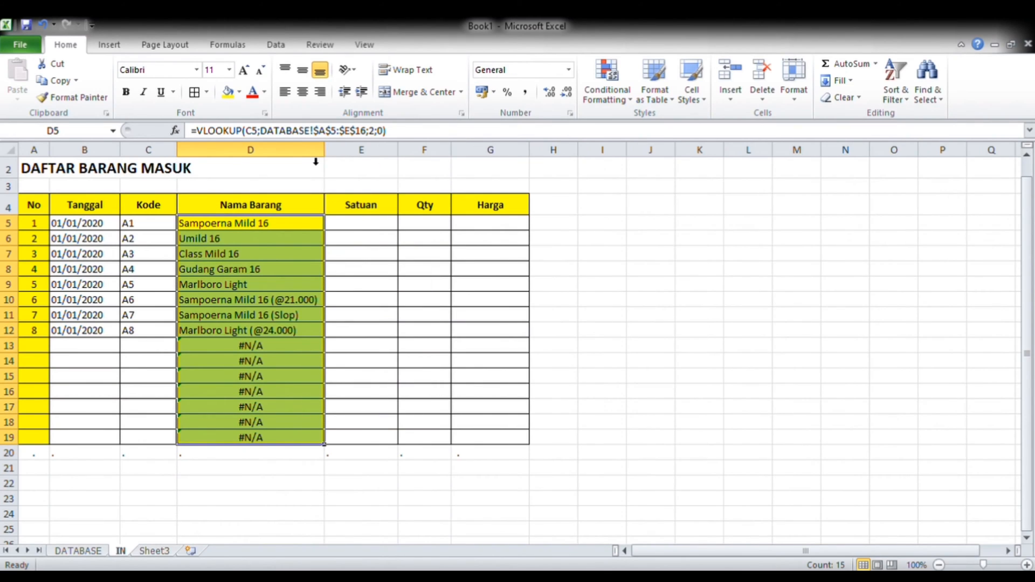
drag(270, 347, 256, 442)
drag(263, 351, 249, 444)
Step: Wrap the VLOOKUP in D5 in IFERROR with an empty text "" as the error result
click(212, 231)
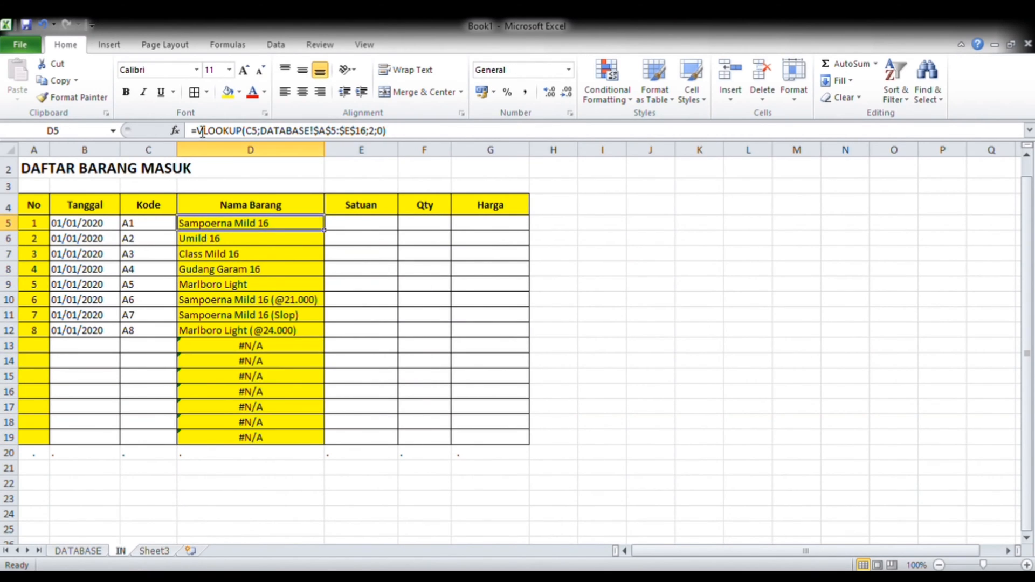
double_click(212, 232)
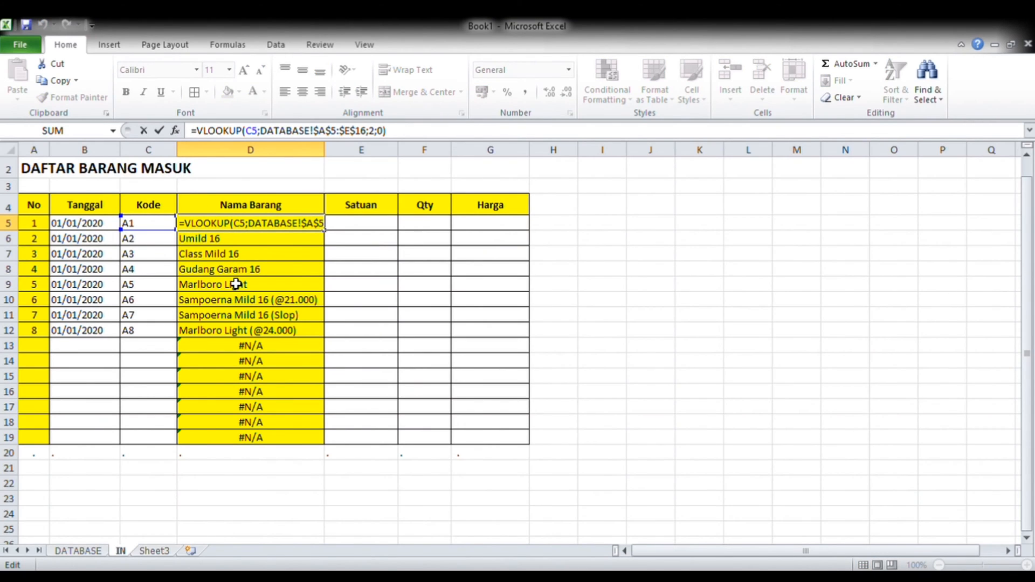
text(i)
text(ferror)
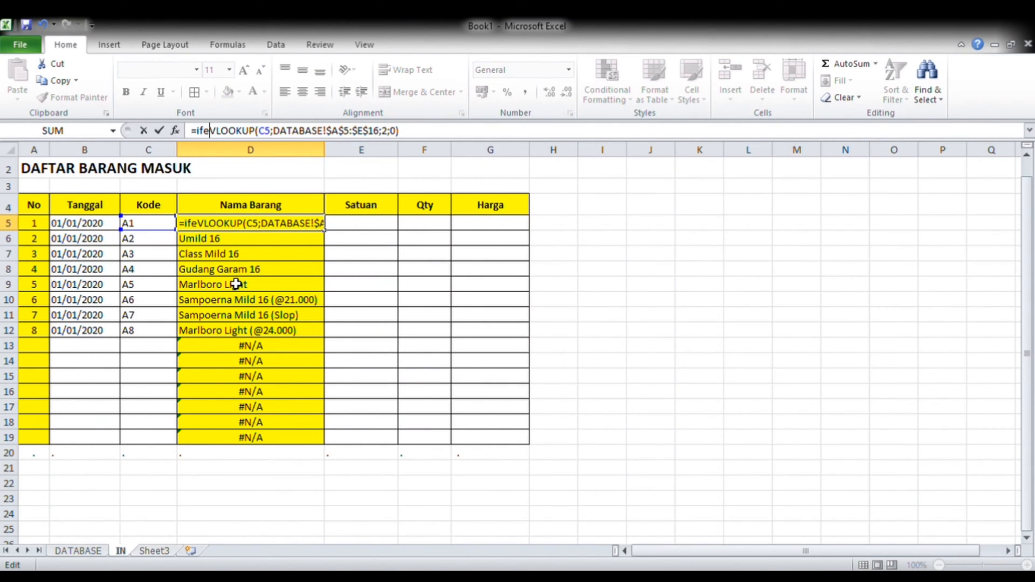
text(()
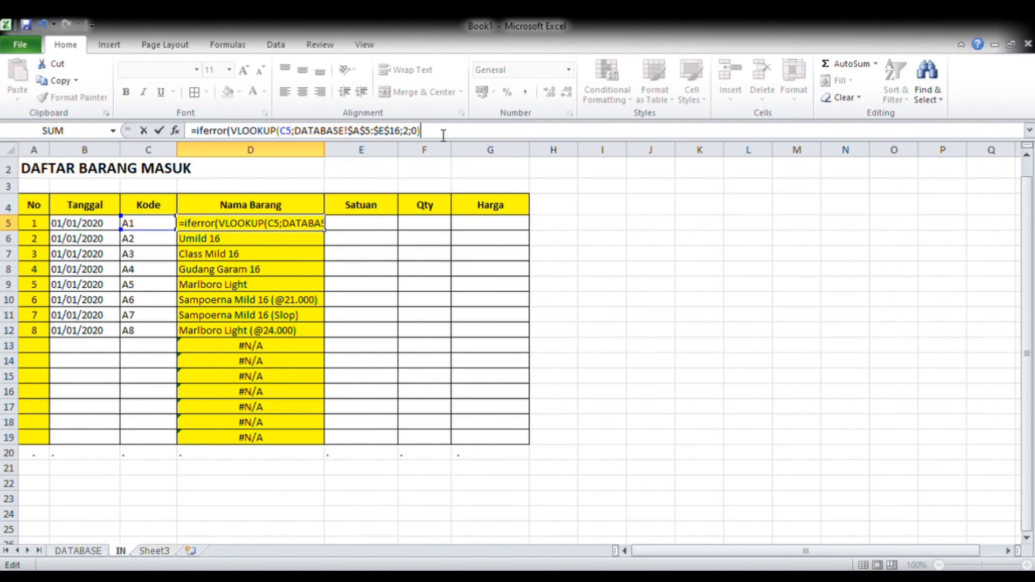
text(;")
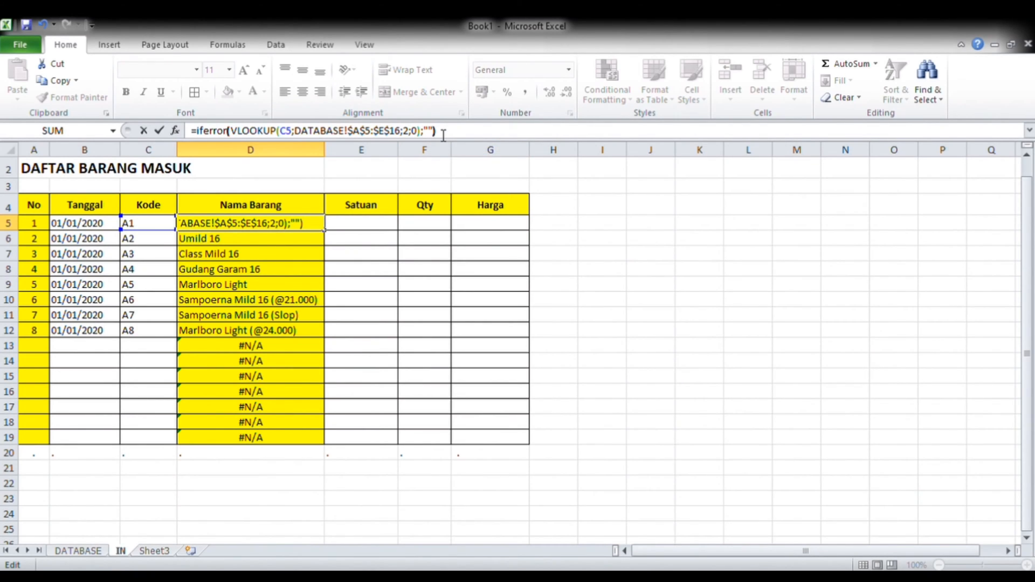
key(Return)
Step: Copy the IFERROR lookup formula from D5 into Nama Barang cells D6 to D19
key(Up)
key(ctrl+c)
key(Down)
key(ctrl+shift+Down)
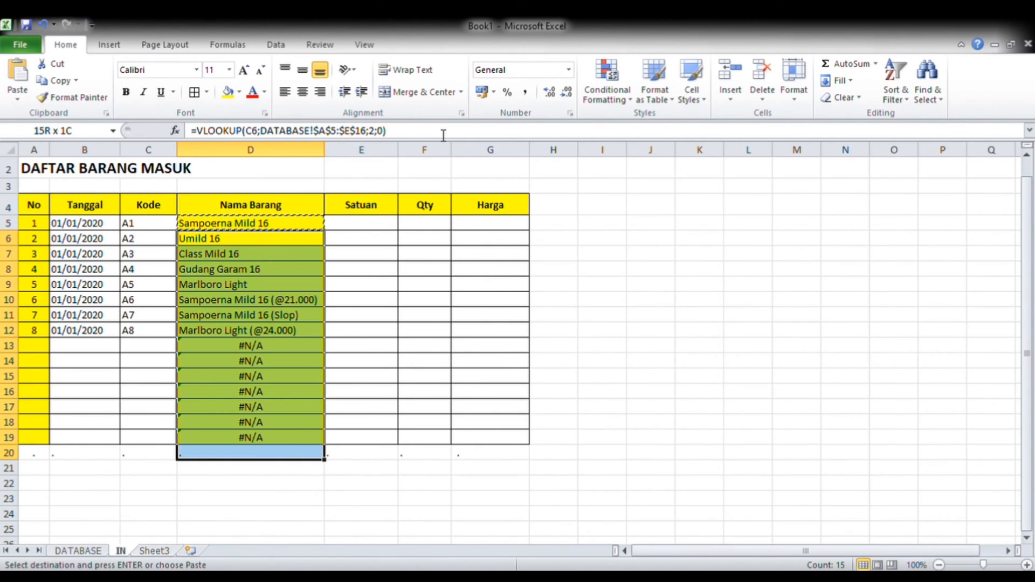
key(ctrl+v)
key(Down)
key(Down)
key(Down)
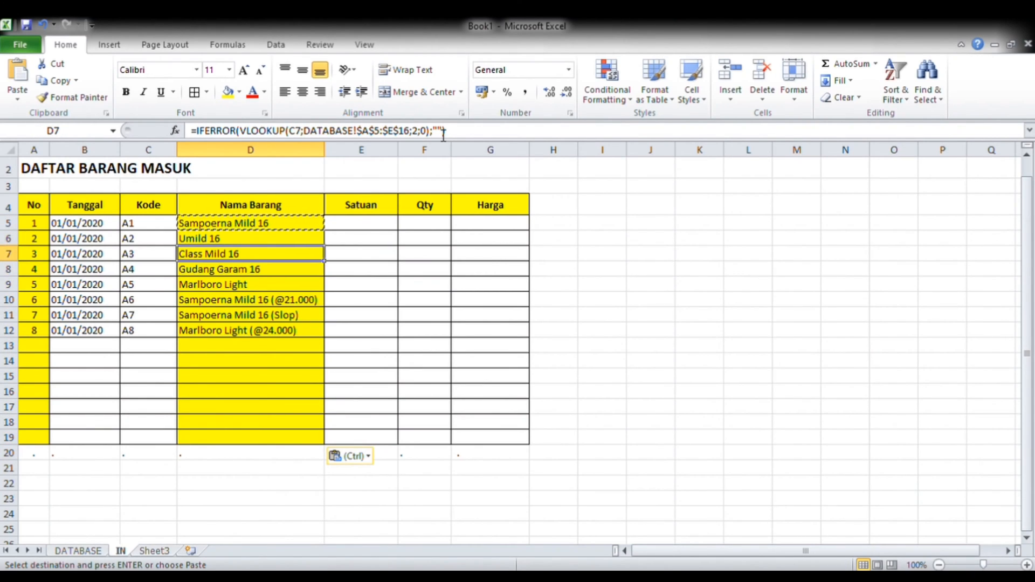
Step: Examine the copied IFERROR lookup formulas in the Nama Barang column of the IN sheet
key(Down)
key(Down)
key(Down)
key(Down)
key(Up)
key(Up)
key(Up)
key(Up)
key(Up)
key(Up)
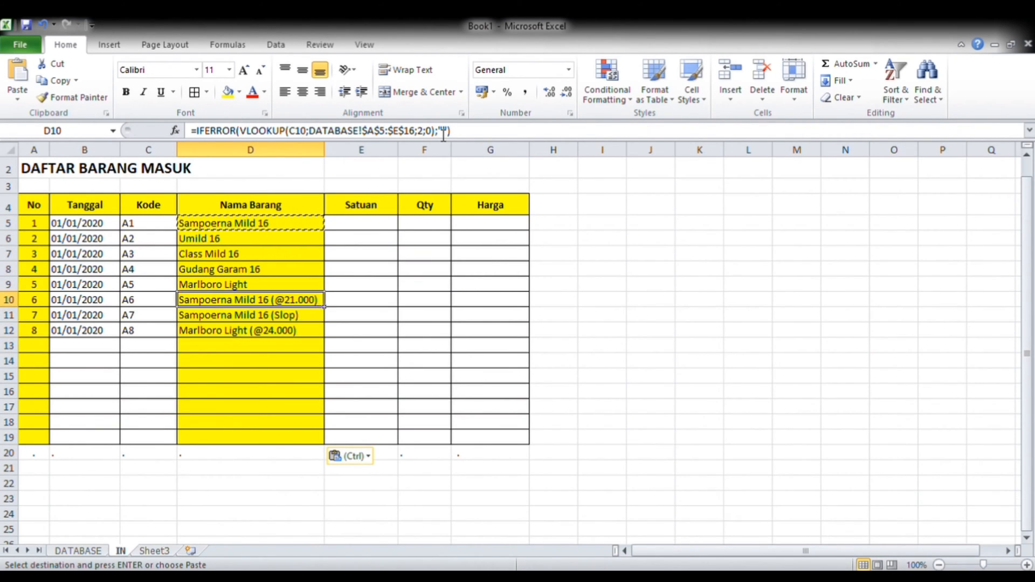
key(Up)
key(Up)
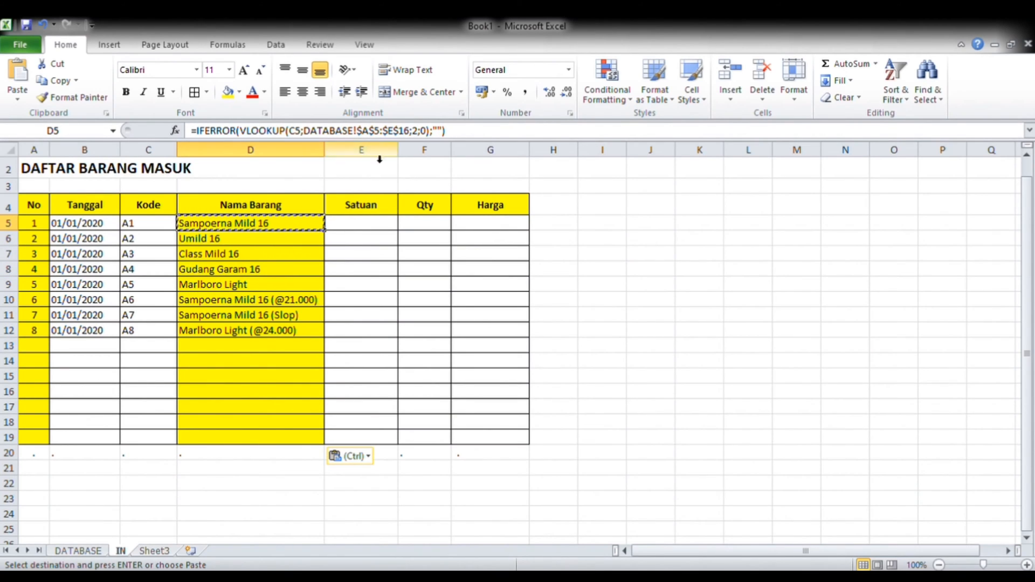
click(78, 550)
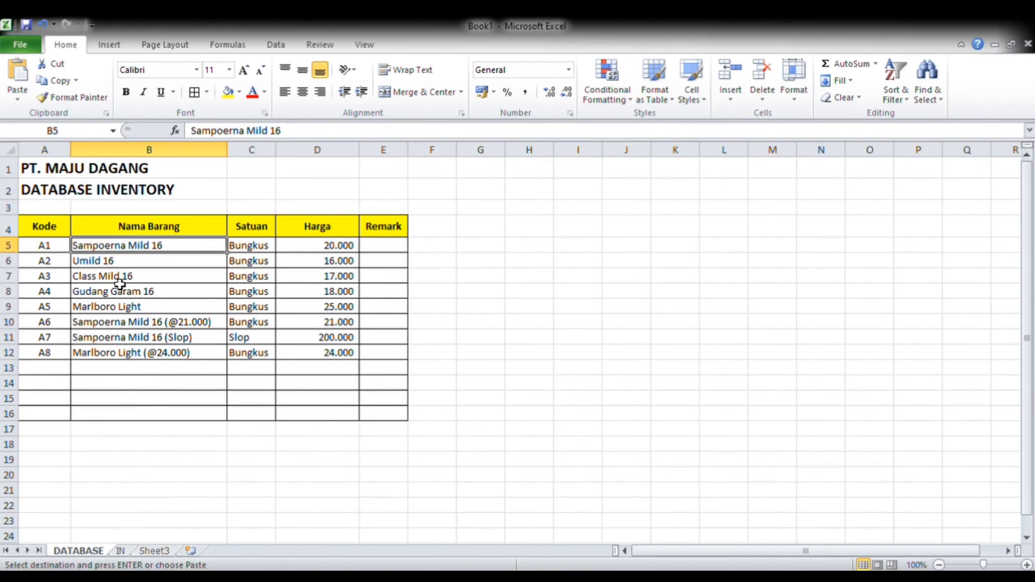
click(121, 550)
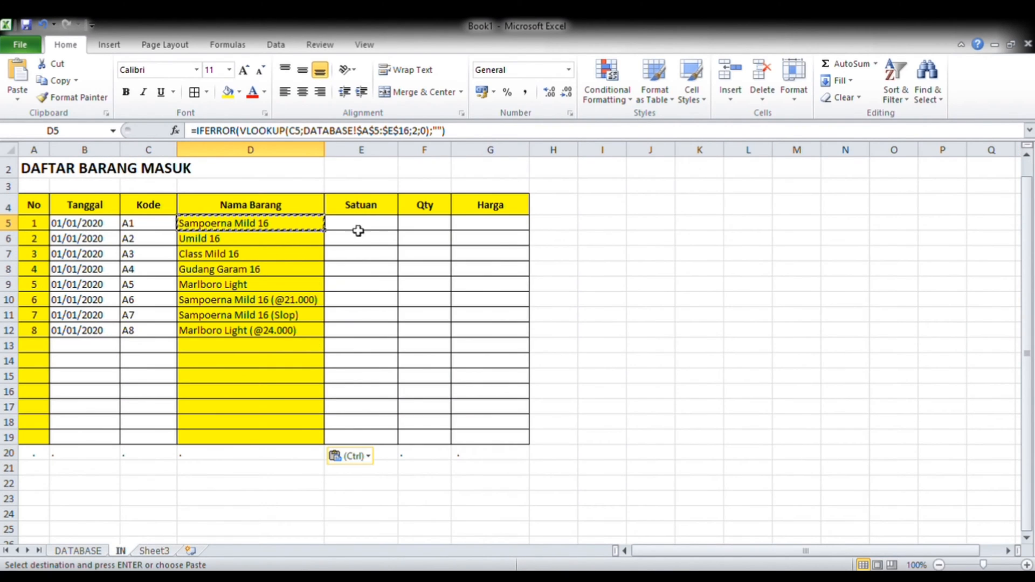
click(78, 550)
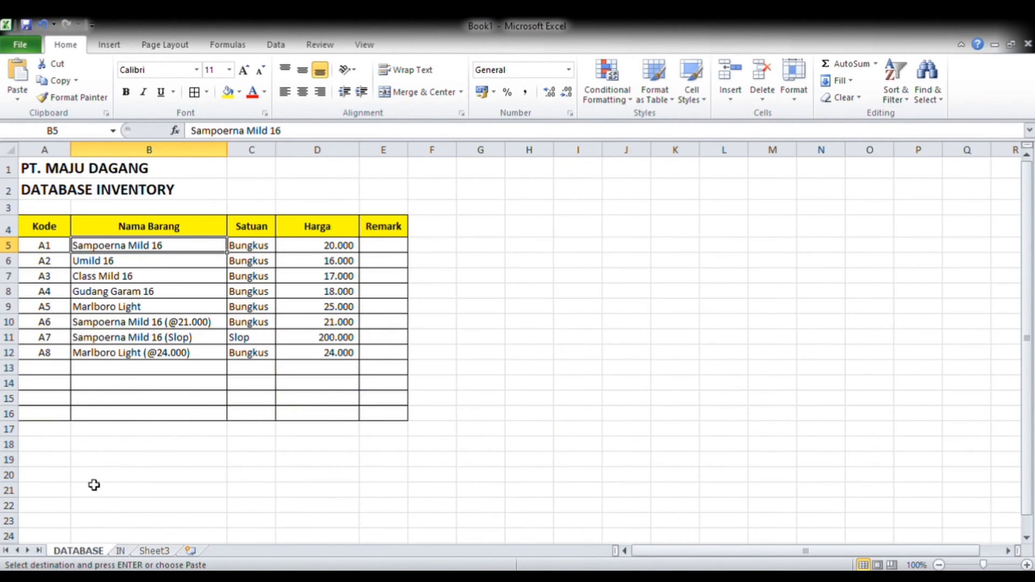
click(45, 229)
click(43, 246)
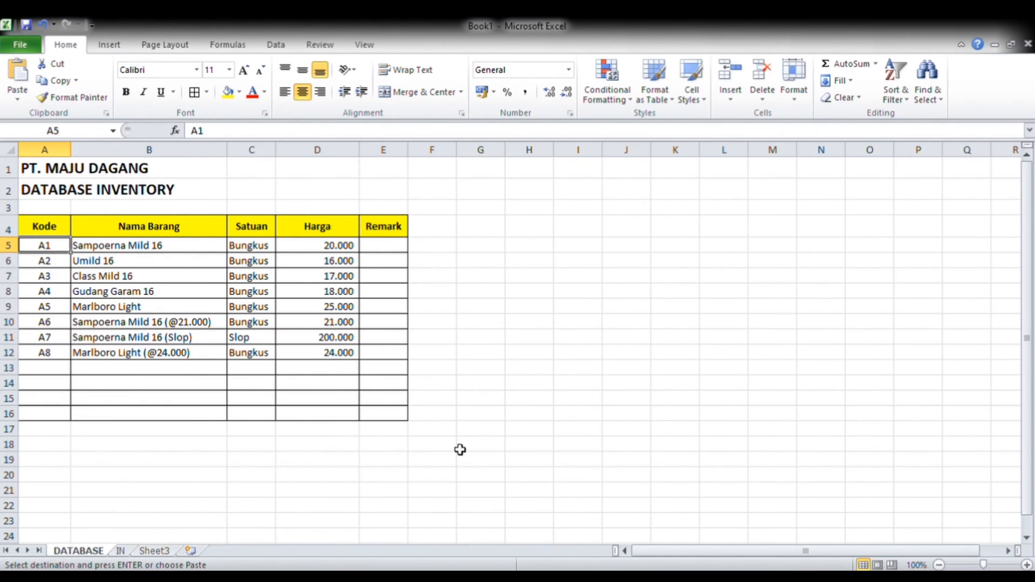
shift+click(400, 415)
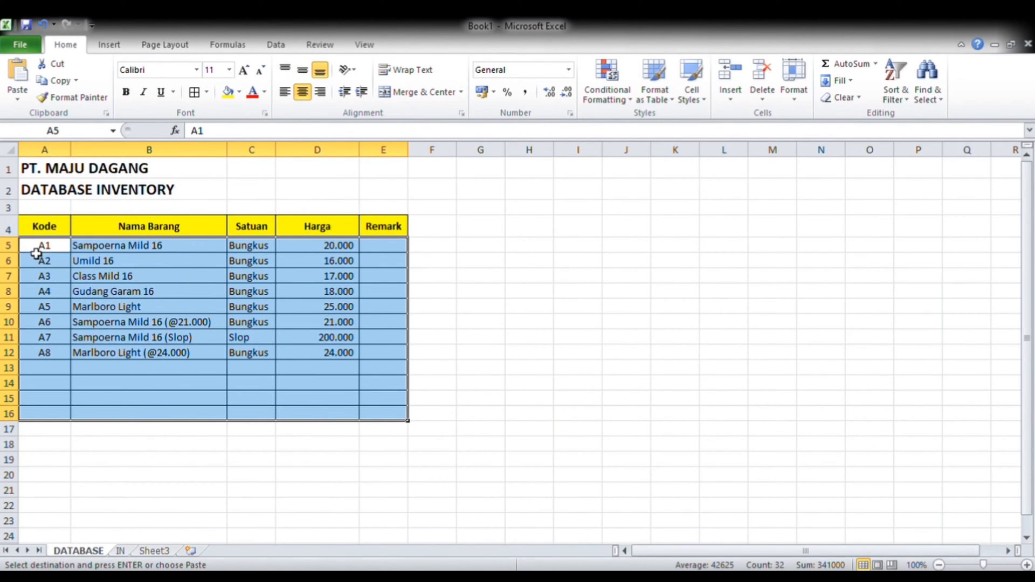
click(39, 247)
shift+click(392, 420)
click(66, 133)
click(121, 352)
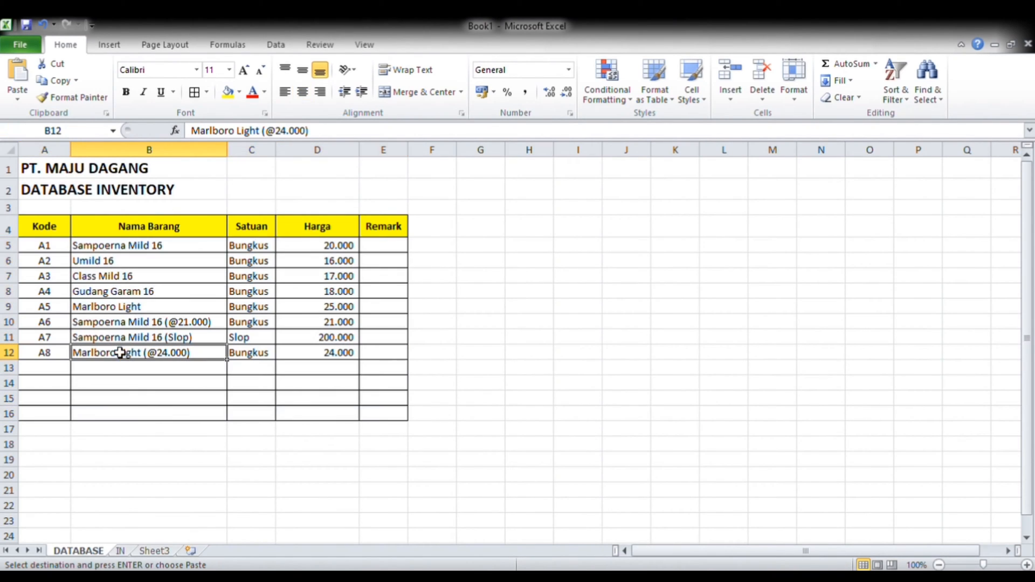
Step: Name the DATABASE range from A5 through column E, extended to the sheet's last row, as database1
click(42, 246)
shift+click(387, 421)
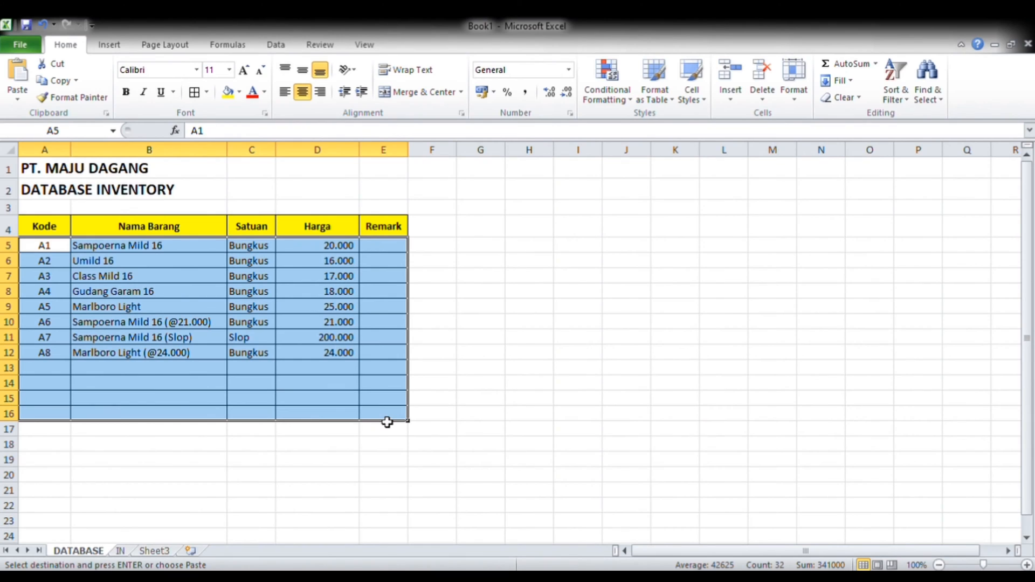
key(ctrl+shift+Down)
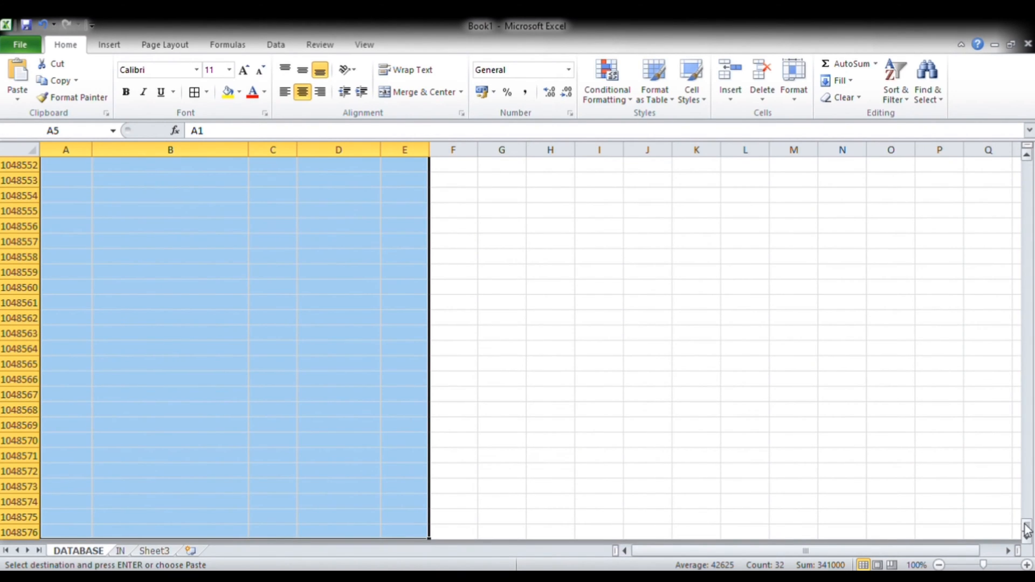
drag(1027, 525, 1026, 168)
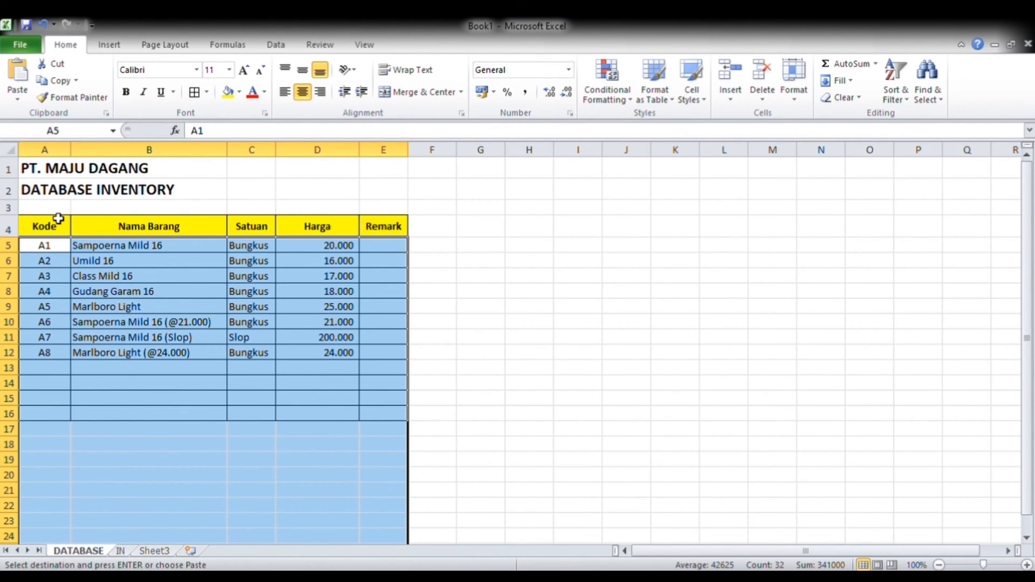
scroll(173, 404, down, 5)
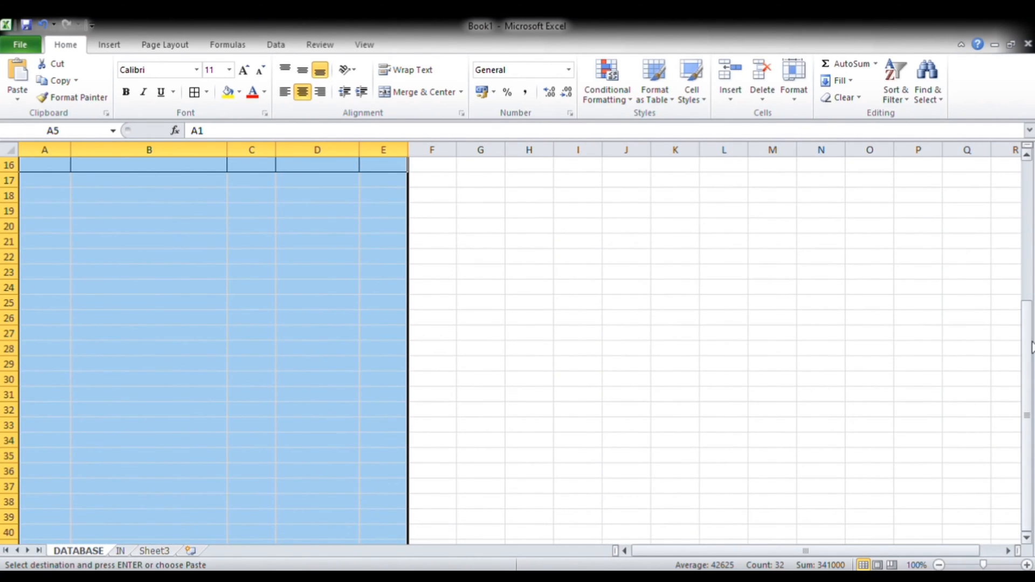
scroll(162, 501, down, 17)
scroll(97, 386, up, 14)
scroll(104, 379, up, 8)
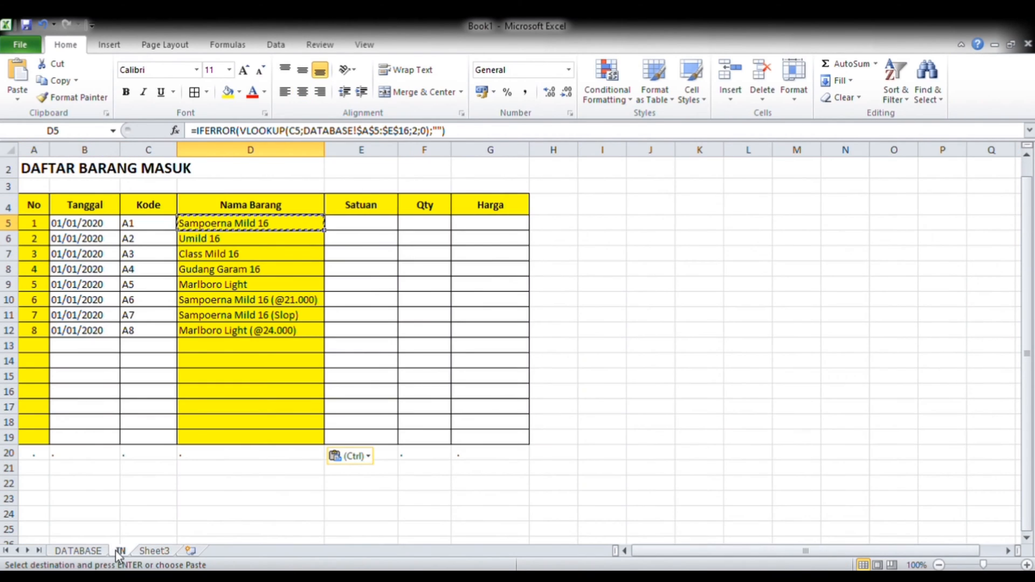
click(118, 552)
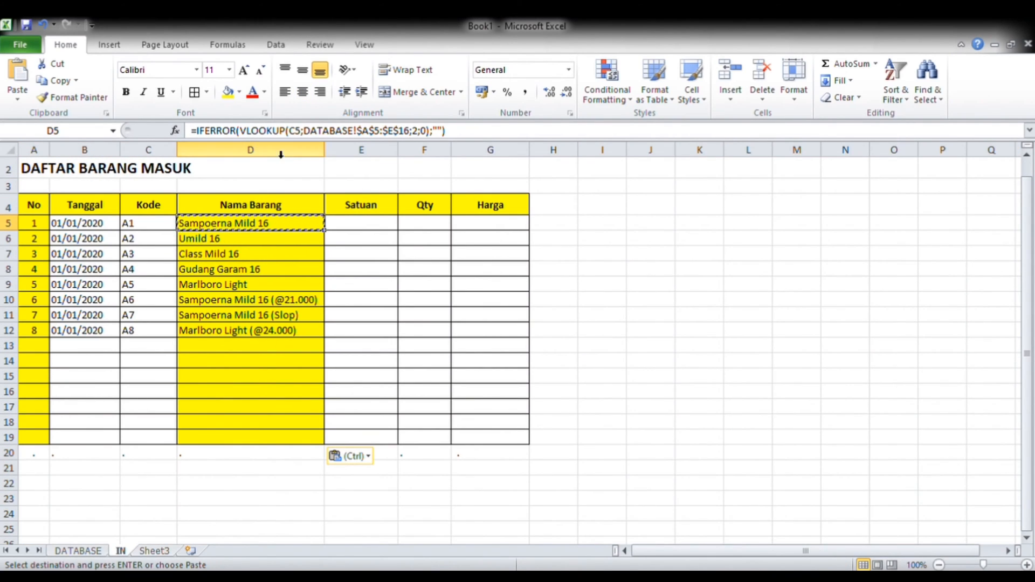
click(78, 551)
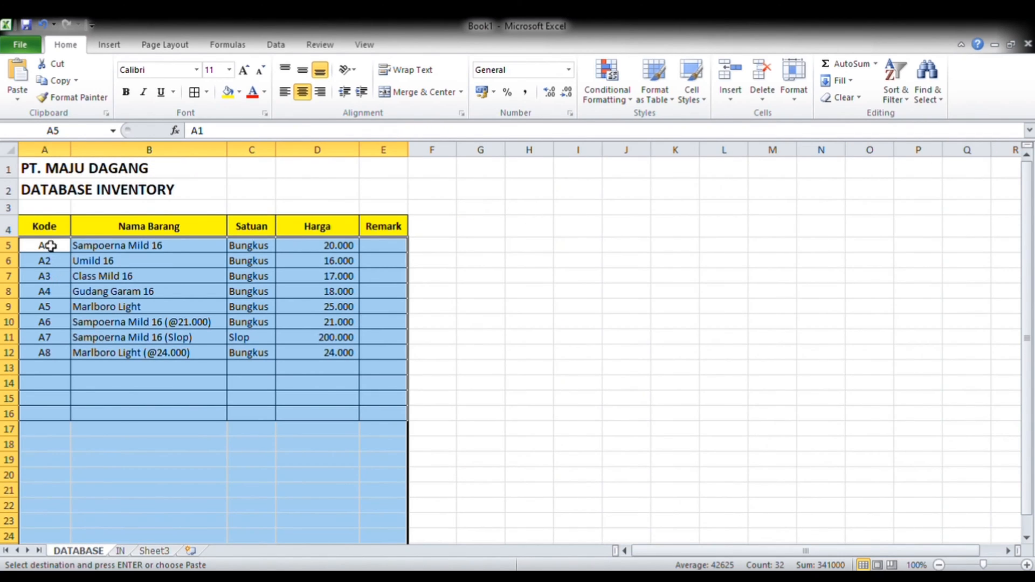
click(68, 135)
text(database)
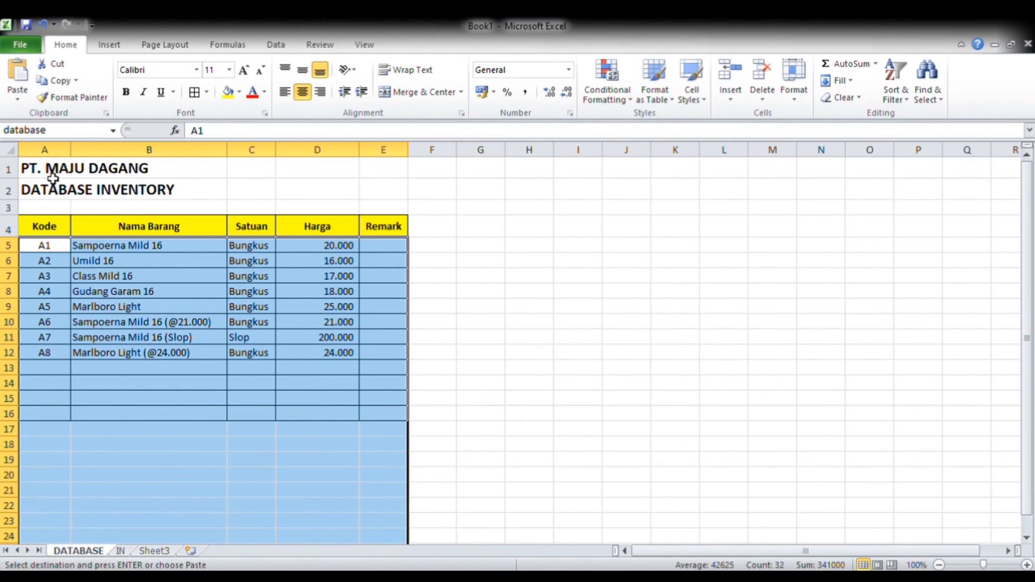
text(1)
key(Return)
click(162, 305)
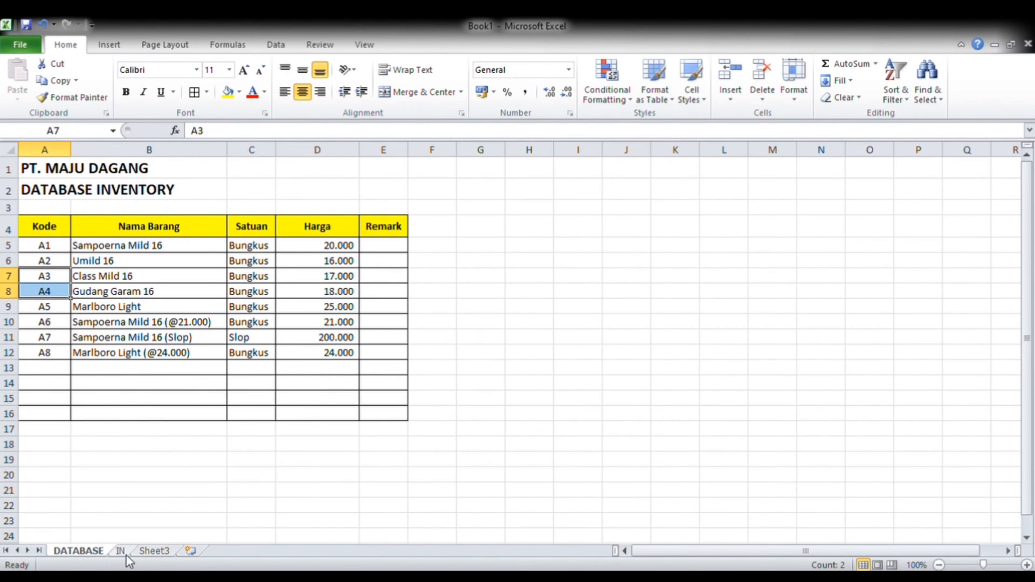
Step: Clear the lookup formulas from Nama Barang cells D5 to D19 on the IN sheet
click(122, 551)
click(277, 442)
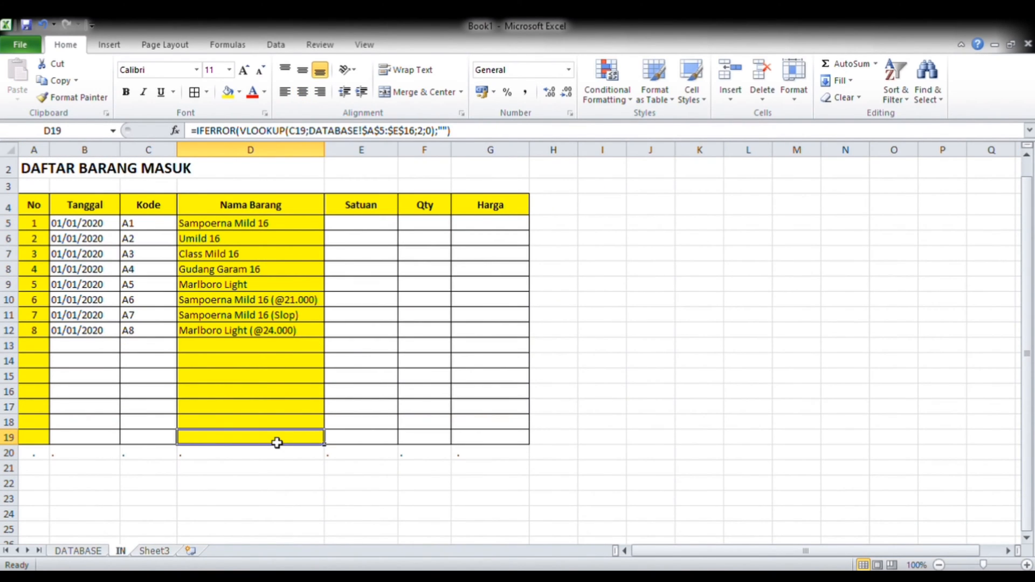
key(ctrl+shift+Up)
key(shift+Down)
key(Delete)
key(Right)
key(Left)
key(ctrl+Up)
key(Down)
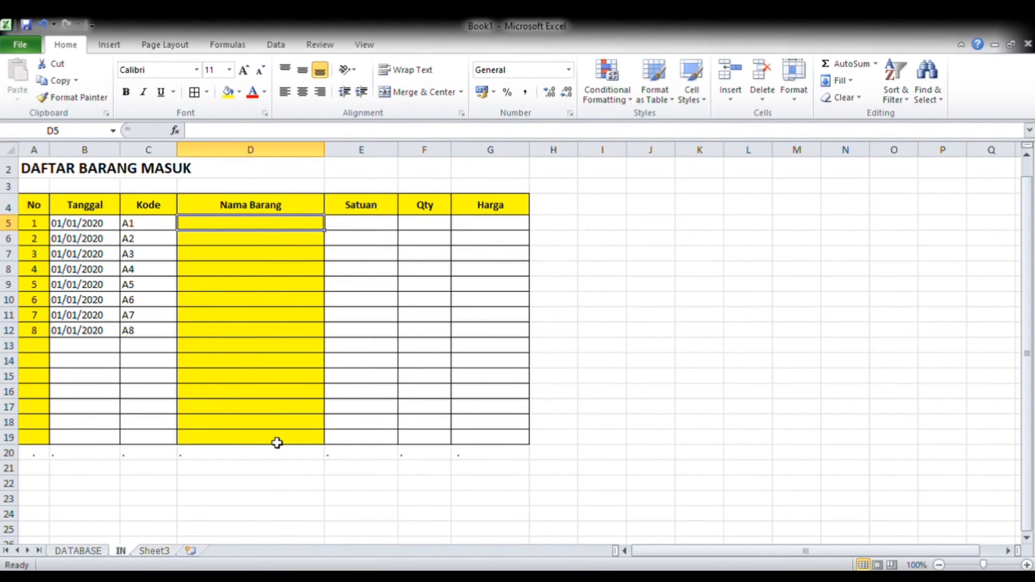
Step: Enter =VLOOKUP(C5;database1;2;0) in Nama Barang cell D5, using the named range as the lookup table
text(=vlooku)
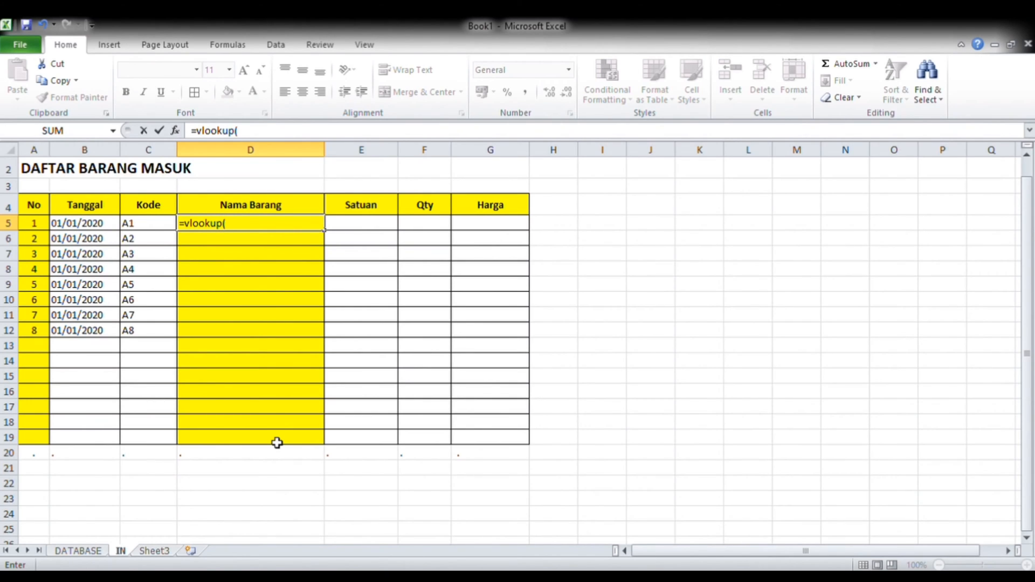
text(p()
key(Left)
text(;tab)
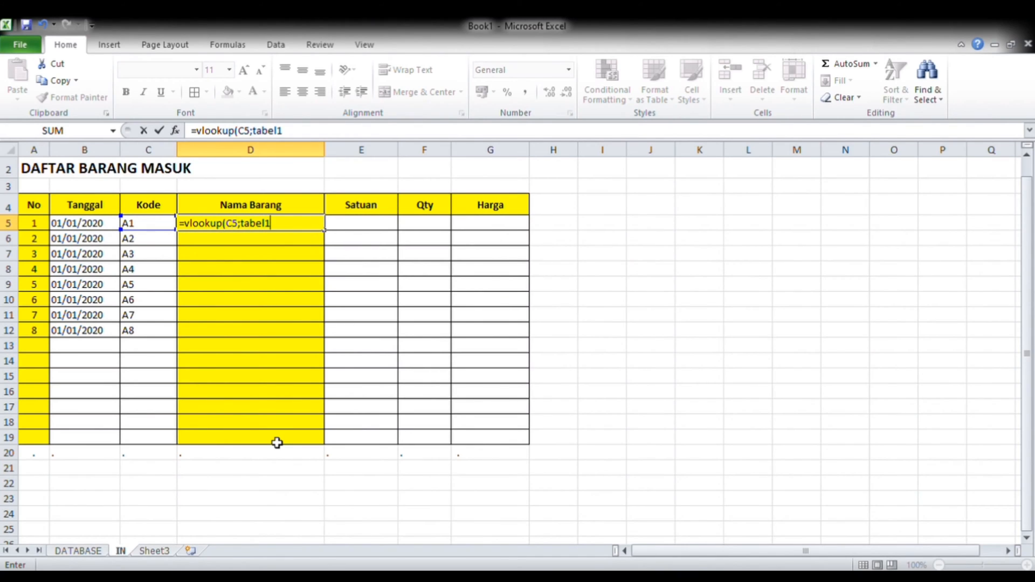
text(el)
key(BackSpace)
key(BackSpace)
key(BackSpace)
key(BackSpace)
key(BackSpace)
text(database1;)
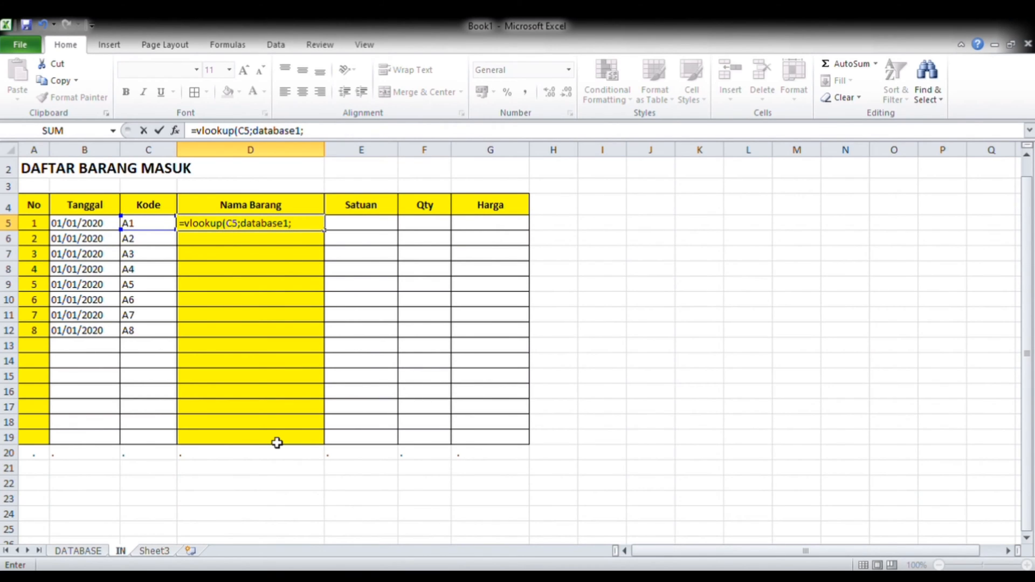
click(71, 557)
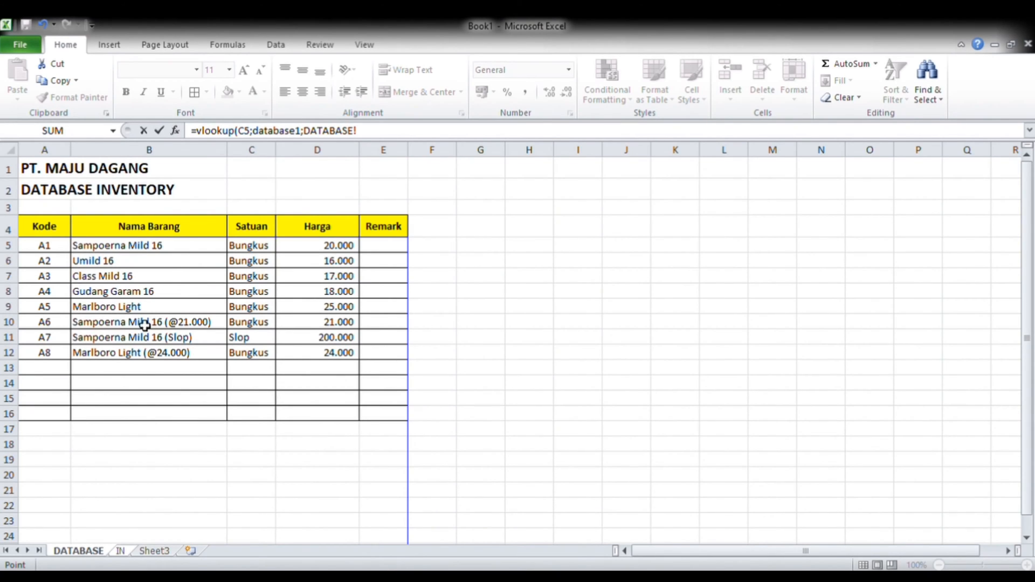
click(121, 551)
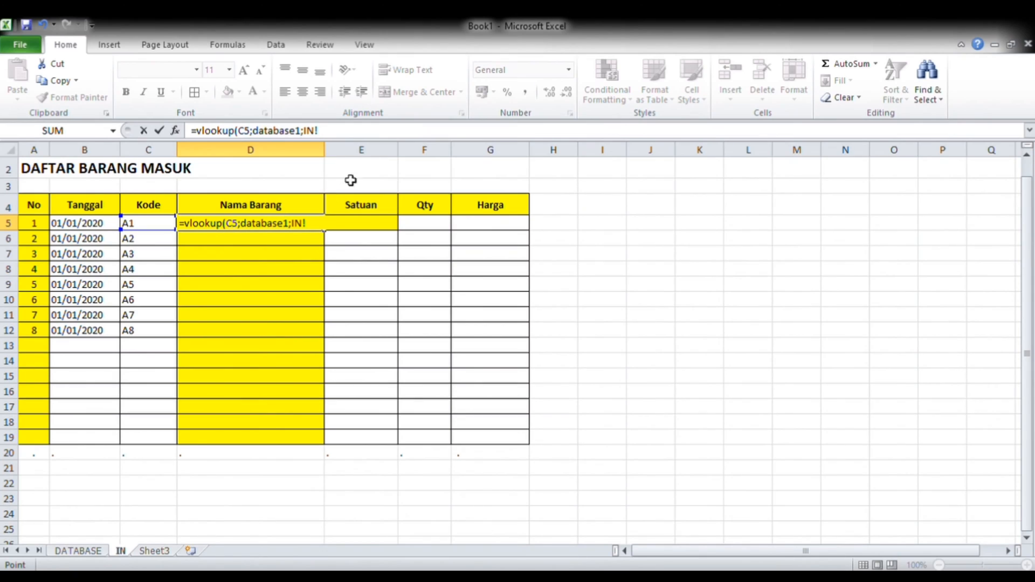
key(BackSpace)
key(BackSpace)
key(Return)
Step: Copy the named-range VLOOKUP from D5 into Nama Barang cells D6 to D19
key(Up)
key(ctrl+c)
key(Down)
key(ctrl+shift+Down)
key(shift+Up)
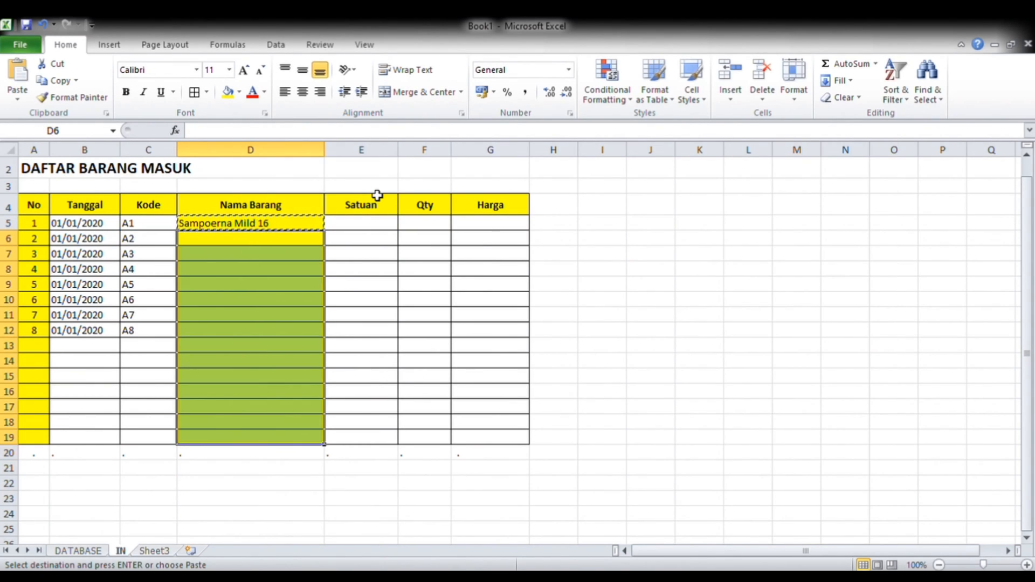
key(ctrl+v)
Step: Examine the copied lookups in the Nama Barang column down to the table's last row
key(Down)
key(Down)
key(Down)
key(Down)
key(Down)
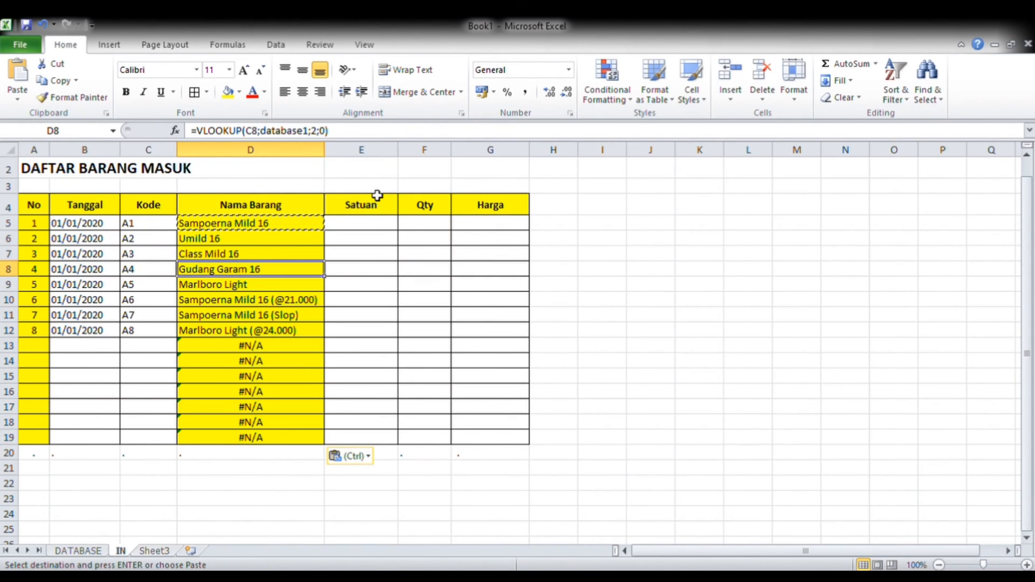
key(ctrl+Down)
key(Down)
key(ctrl+Up)
key(ctrl+Up)
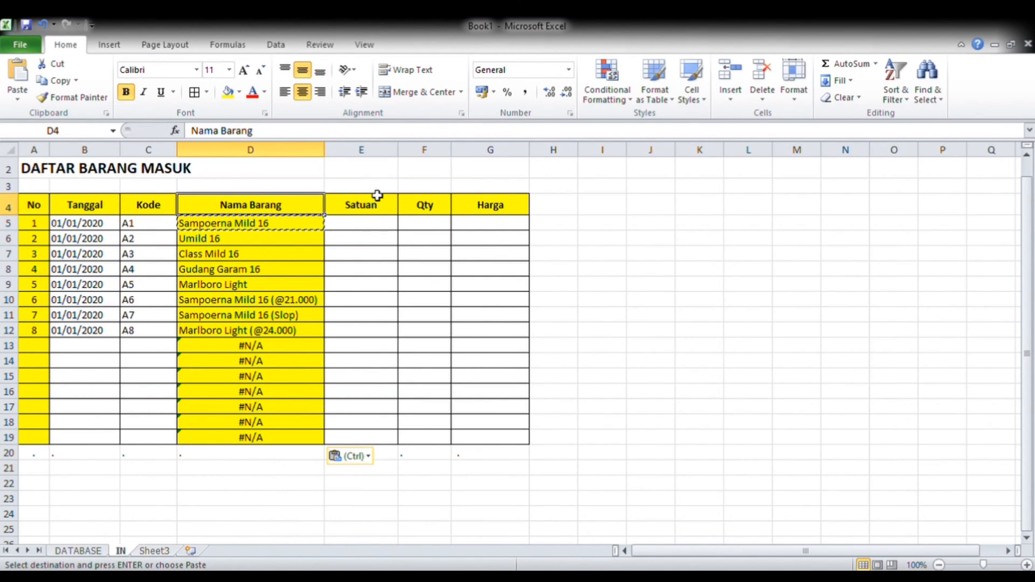
Step: Wrap the database1 VLOOKUP in D5 in IFERROR with an empty text "" as the error result
key(Down)
key(F2)
key(Left)
key(Left)
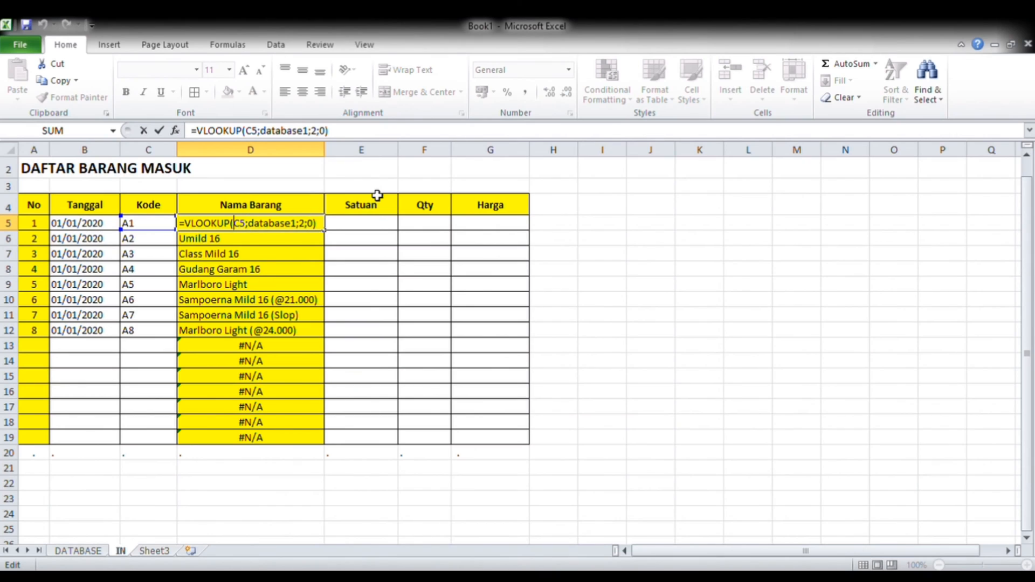
text(iferror()
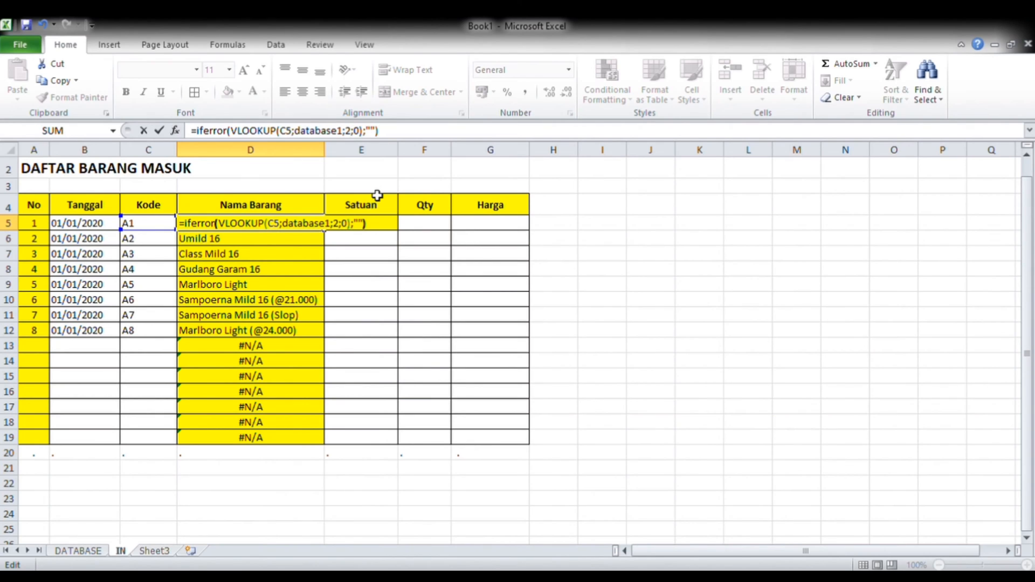
key(Return)
Step: Copy the IFERROR version of the database1 lookup from D5 into cells D6 to D19
key(Up)
key(ctrl+c)
key(Down)
key(ctrl+shift+Down)
key(shift+Up)
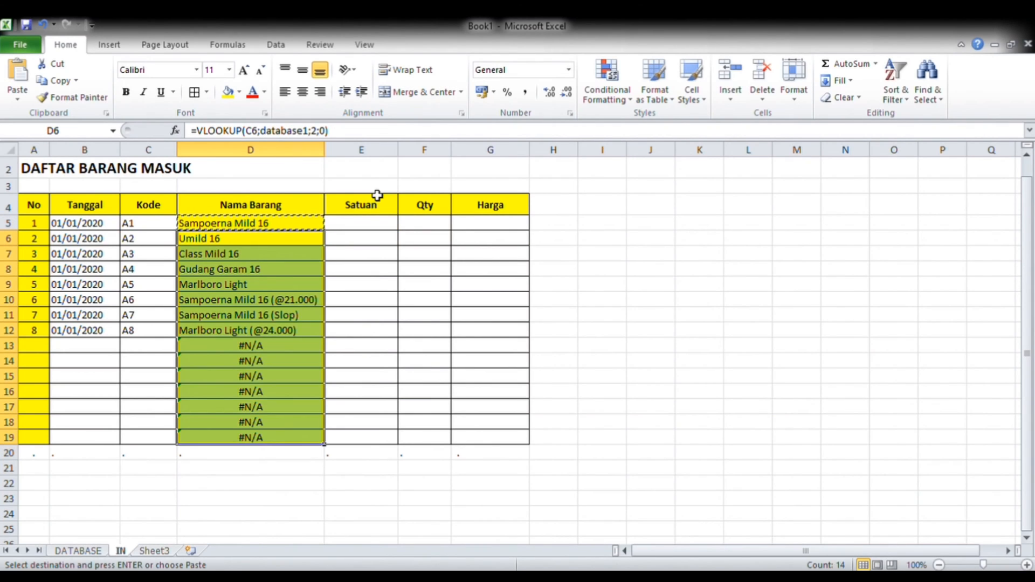
key(ctrl+v)
key(Down)
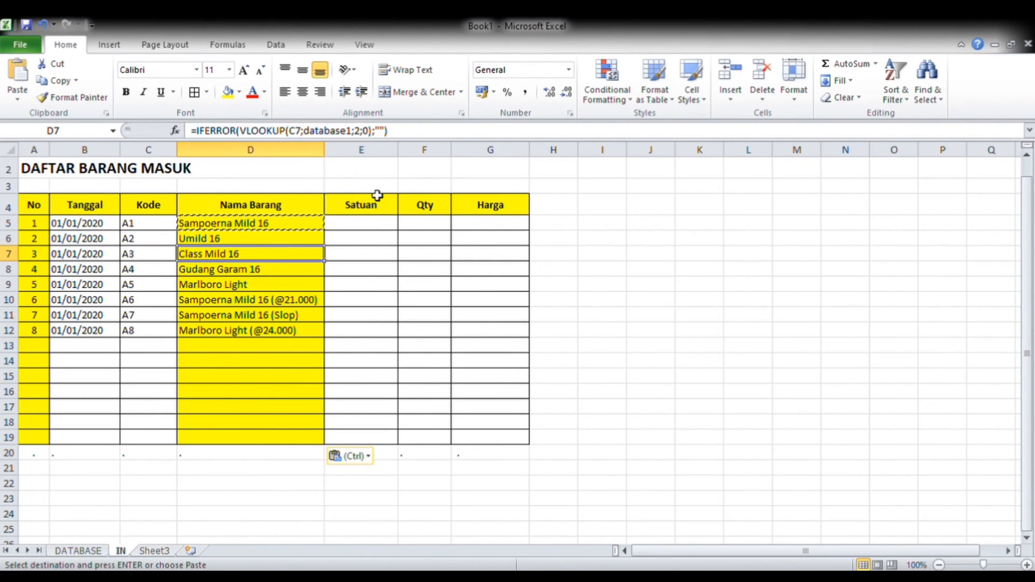
key(Up)
key(Up)
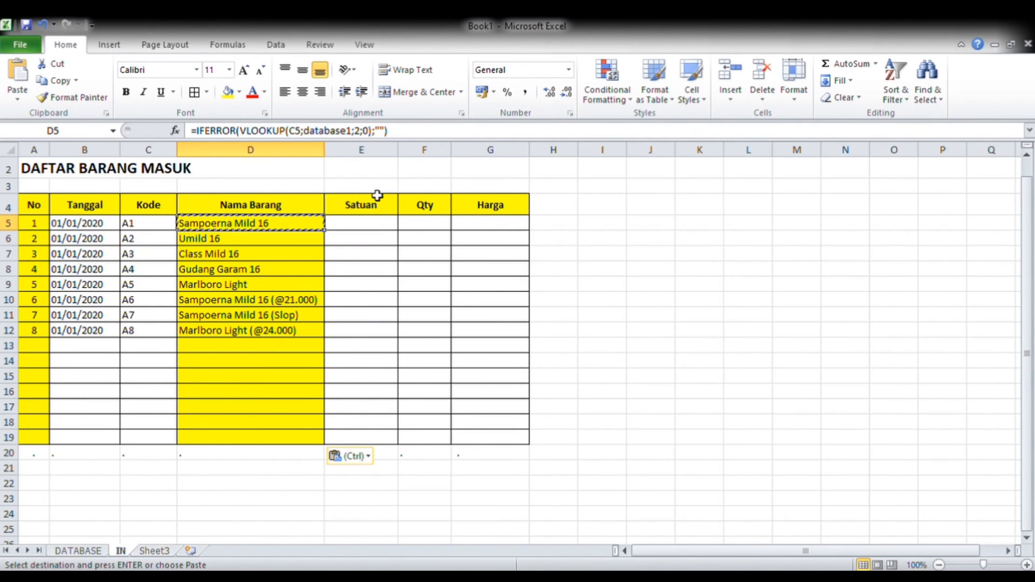
Step: Check where the Satuan column sits in the DATABASE table and return to row 5 of the IN sheet
key(Right)
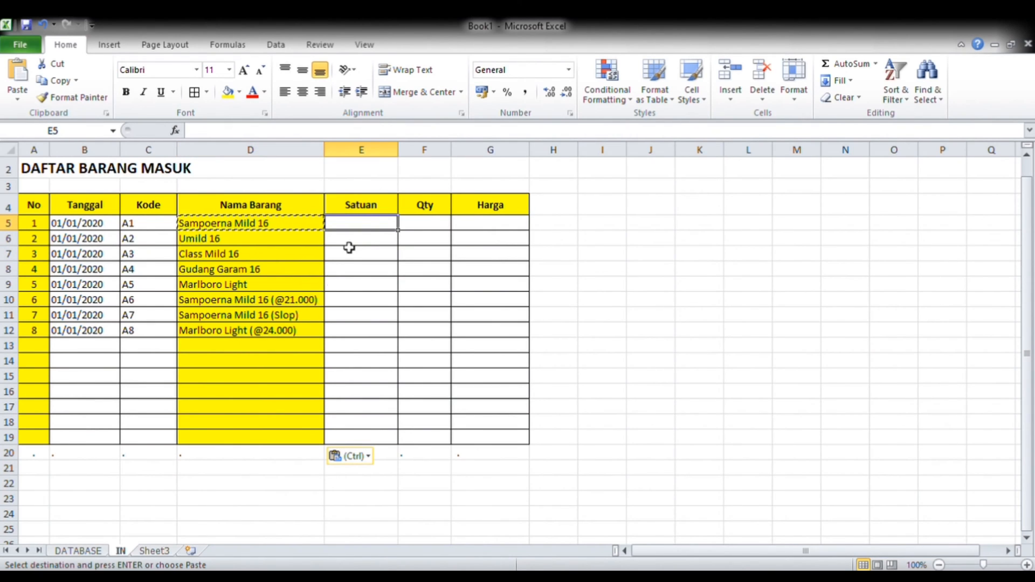
click(78, 550)
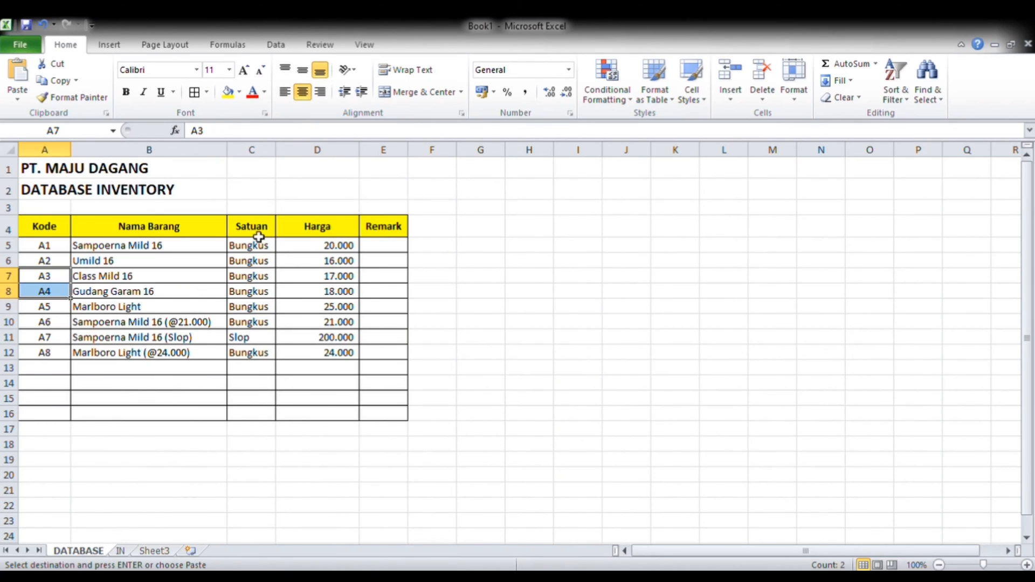
click(115, 552)
click(428, 223)
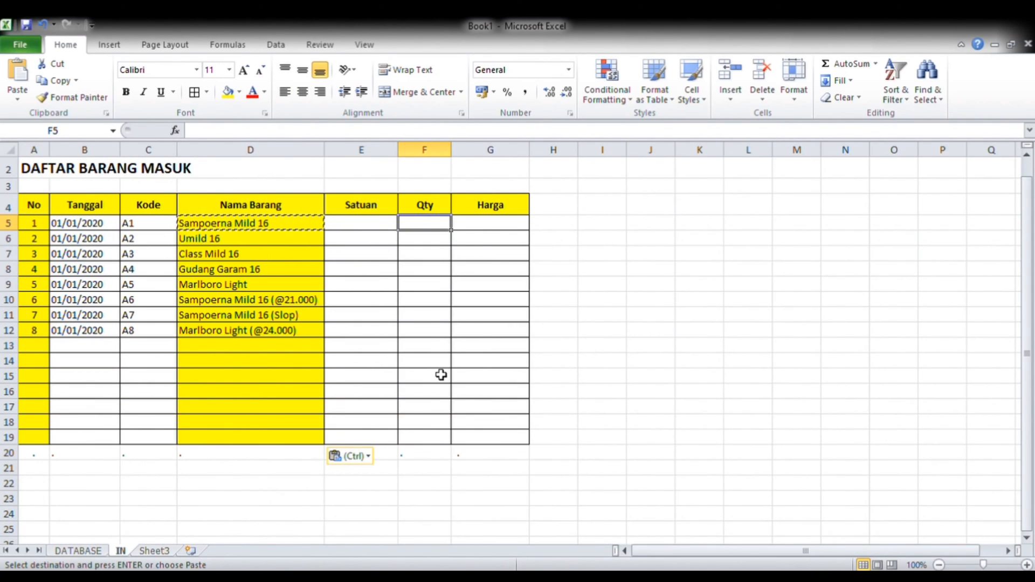
Step: Fill the Satuan cells E5:E19 and the Harga cells G5:G19 with yellow
shift+click(439, 439)
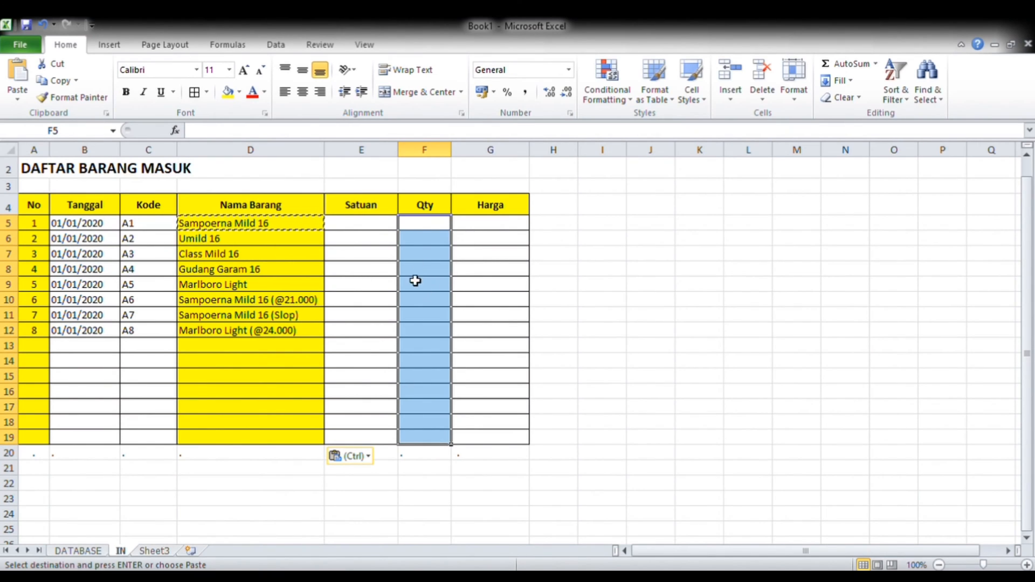
drag(364, 221, 363, 441)
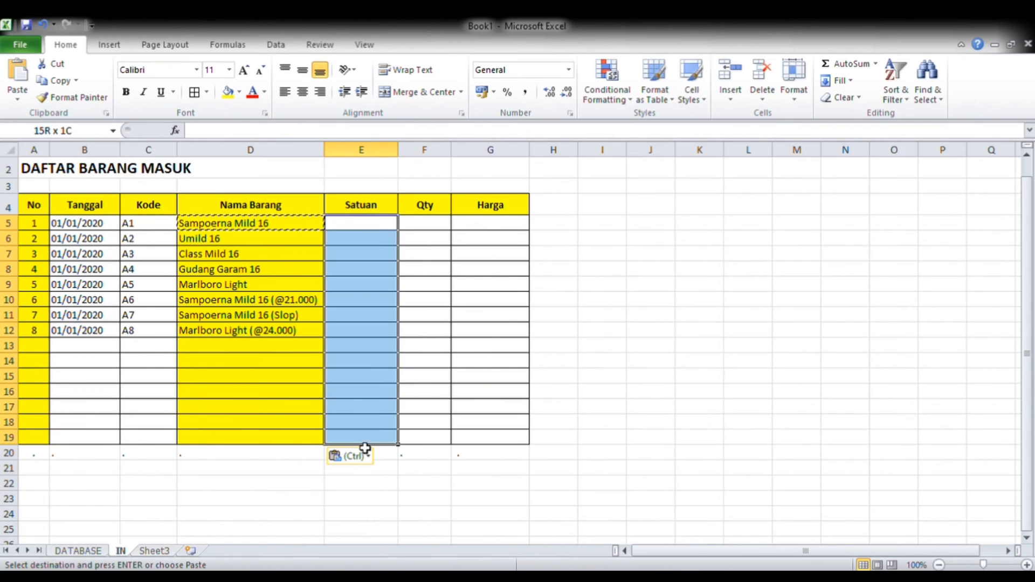
click(230, 100)
drag(505, 224, 487, 435)
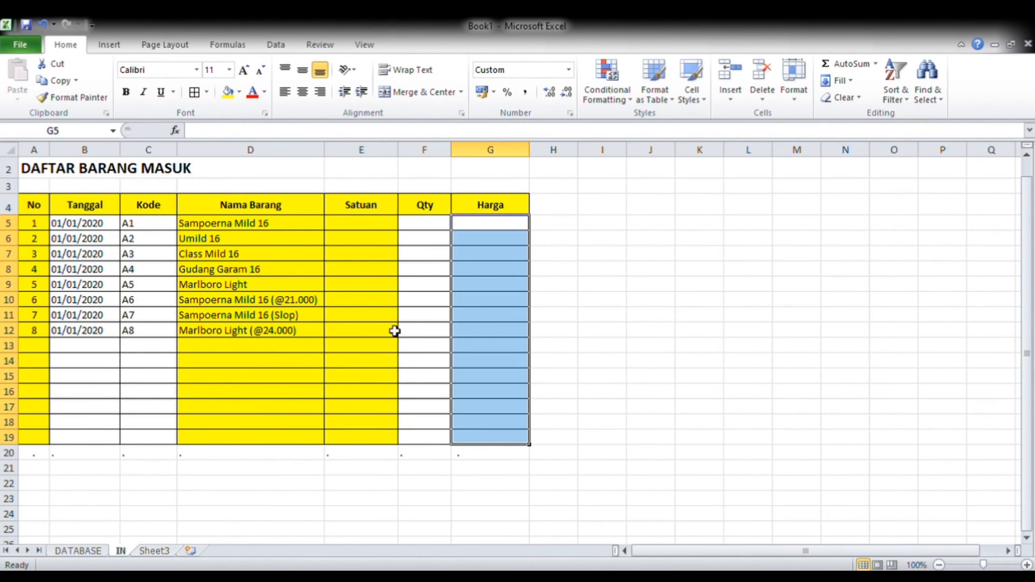
click(229, 97)
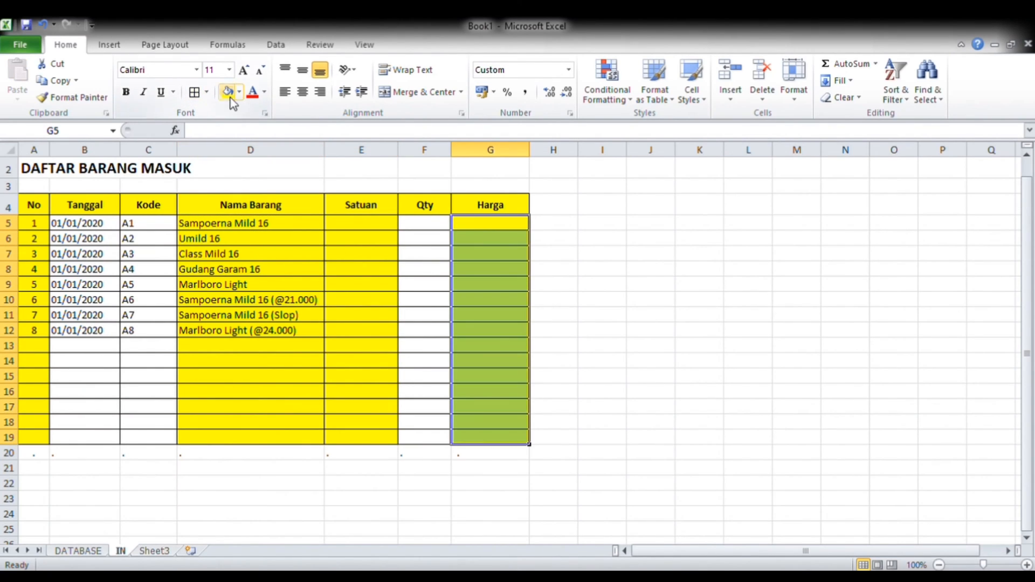
click(473, 229)
Step: Check the DATABASE column order and write =vlookup(C5;database1;3;0) in Satuan cell E5 of the IN sheet
click(81, 551)
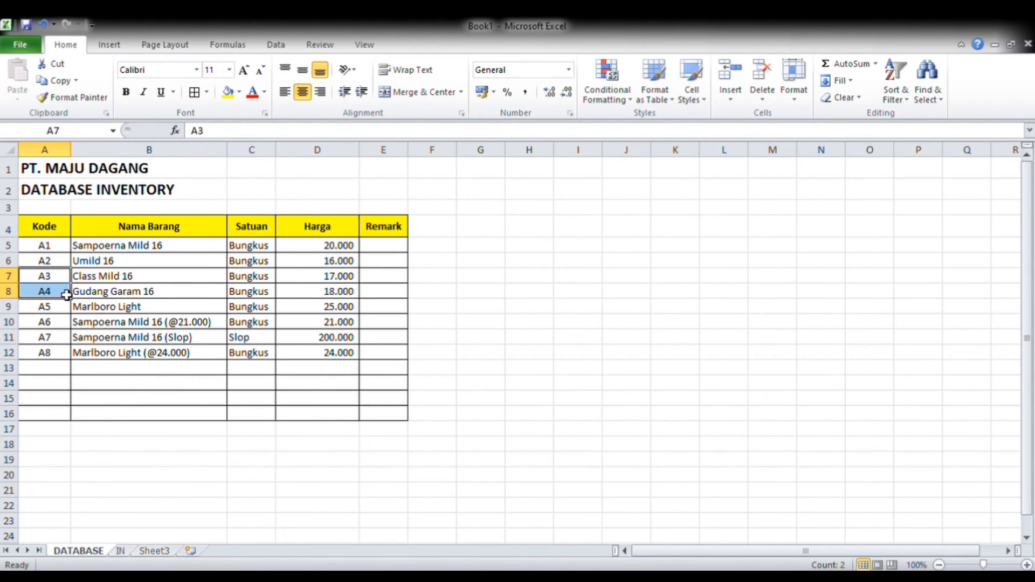
click(123, 550)
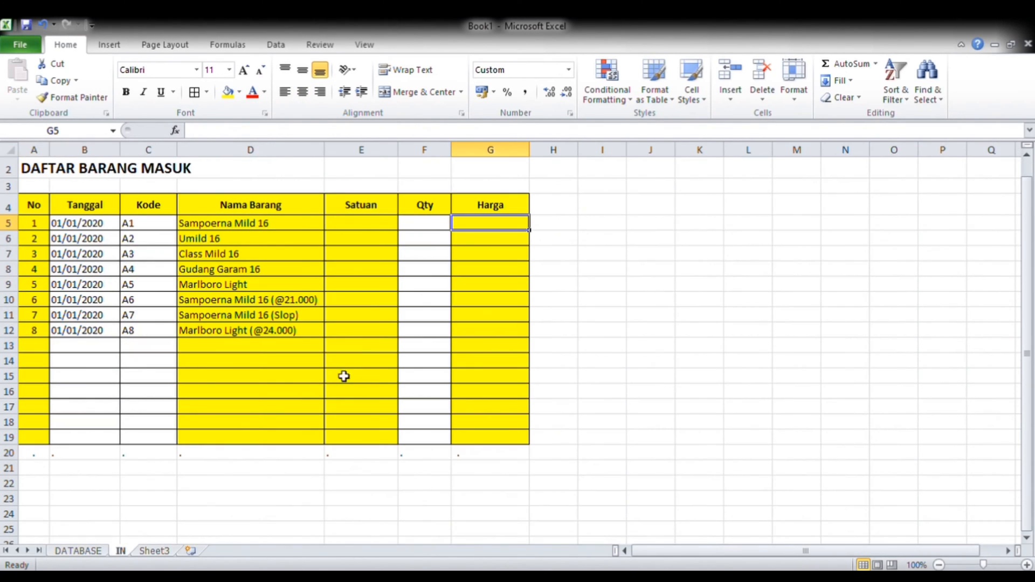
click(360, 224)
text(=)
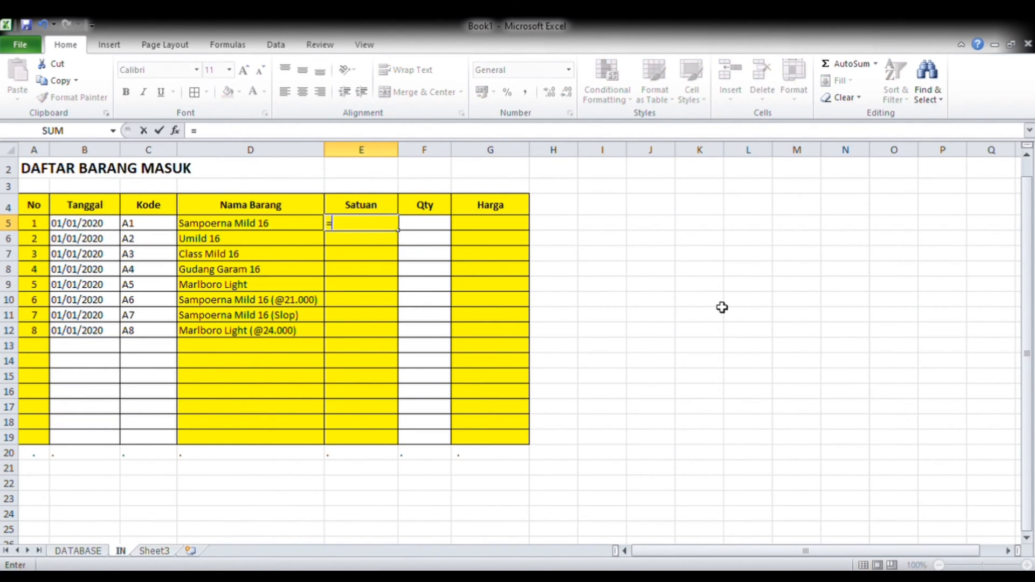
text(vlookup)
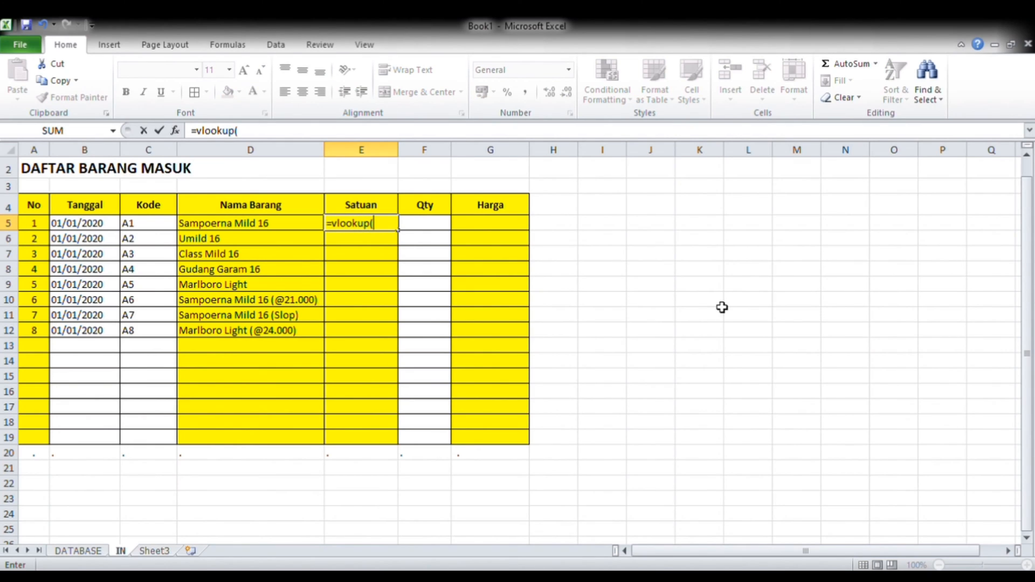
text(()
click(138, 228)
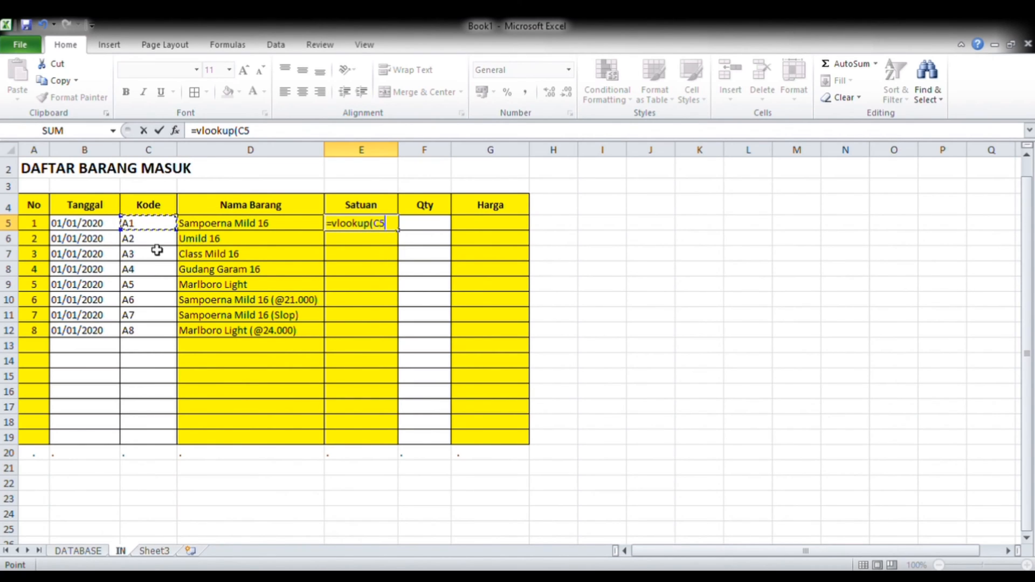
text(;database1;3;0)
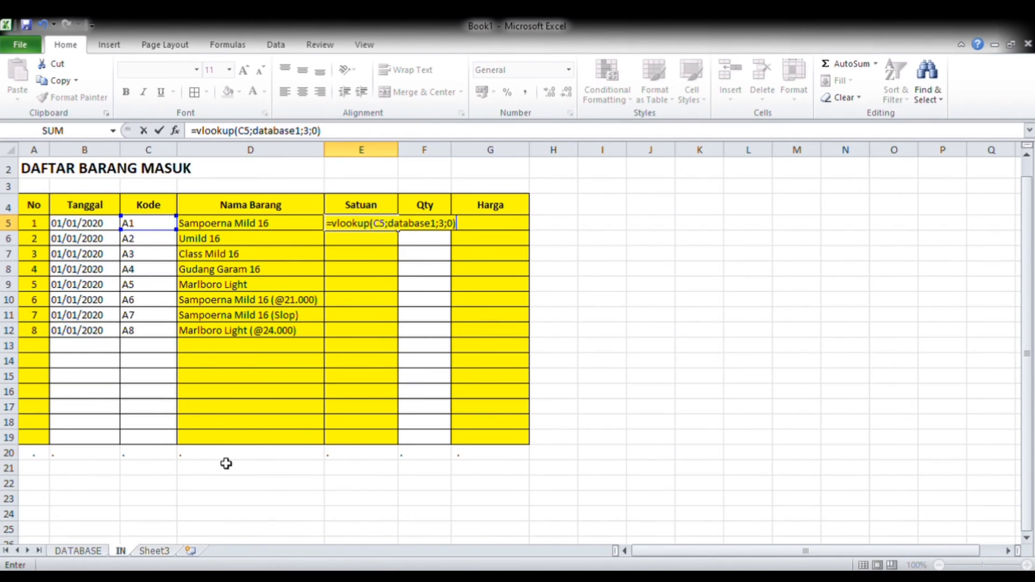
Step: Wrap the E5 lookup in IFERROR with an empty text "" as the error result
click(333, 223)
text(iferror)
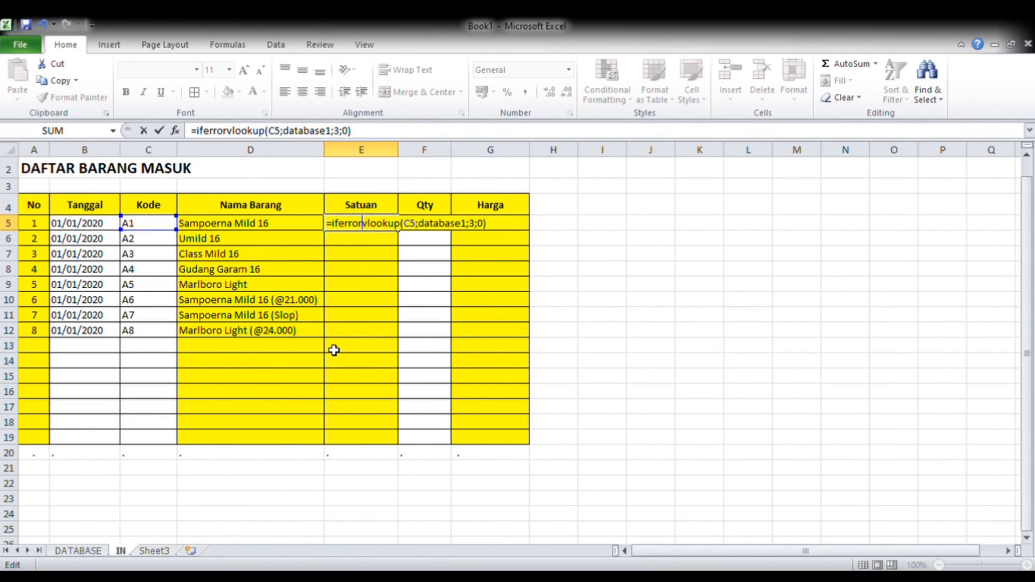
text(()
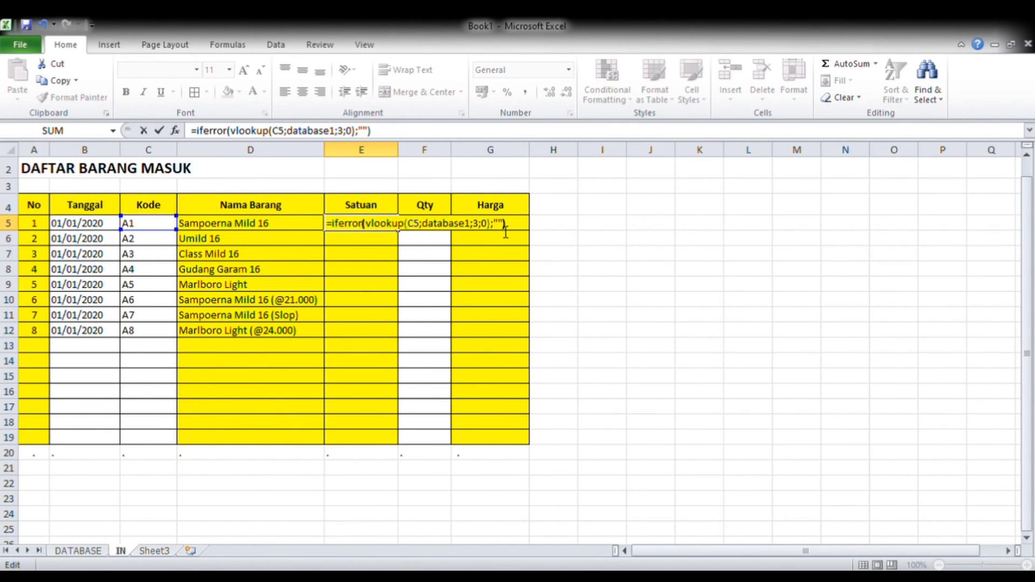
key(Return)
Step: Copy the Satuan lookup formula from E5 into cells E6 to E19
key(Up)
key(ctrl+c)
key(Down)
key(ctrl+shift+Down)
key(shift+Up)
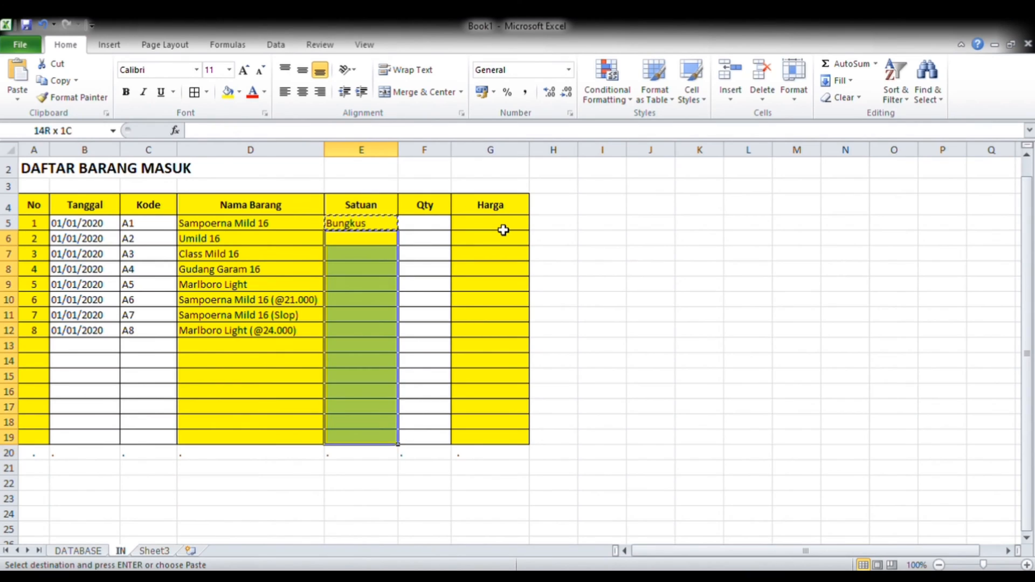
key(ctrl+v)
key(Down)
key(Down)
key(Down)
key(Down)
key(Down)
key(Down)
Step: Enter a quantity of 10 in each Qty cell from F5 to F12
key(Right)
key(Up)
key(Up)
key(Up)
key(Up)
key(Up)
key(Up)
key(Up)
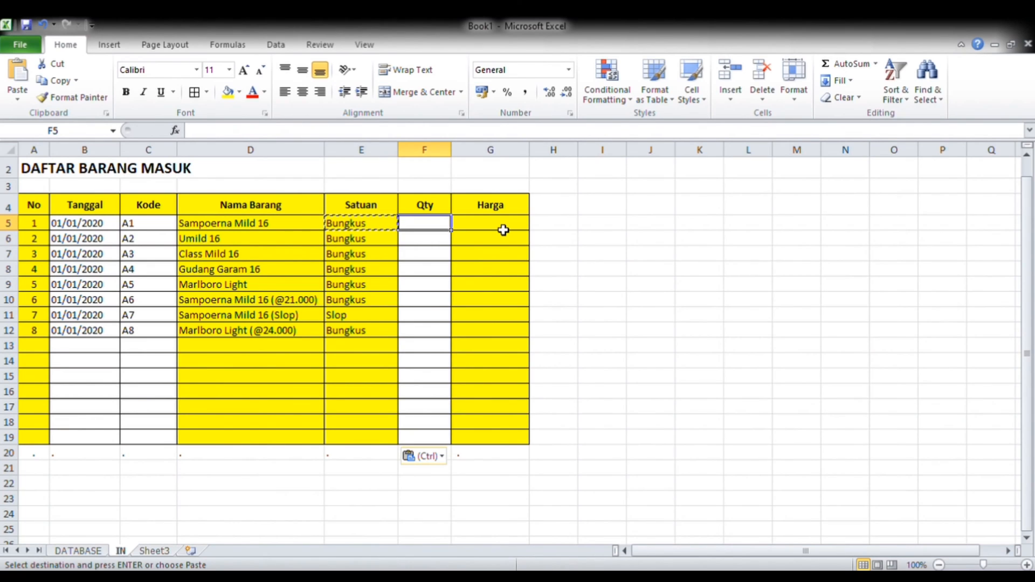
text(10)
key(Return)
text(10)
key(Return)
text(10)
key(Return)
text(10)
key(Return)
text(10)
key(Return)
text(1-)
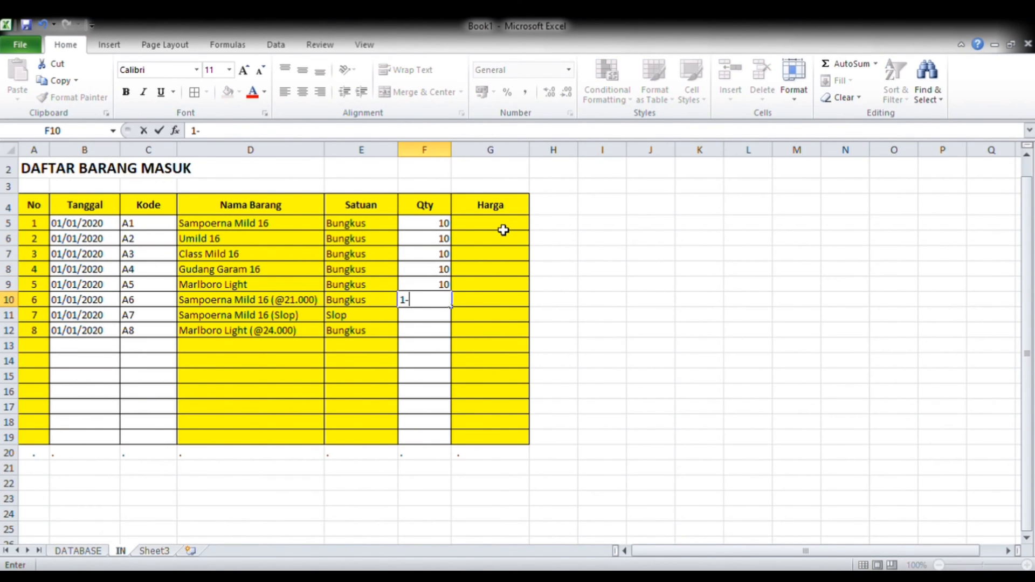
key(Return)
text(1)
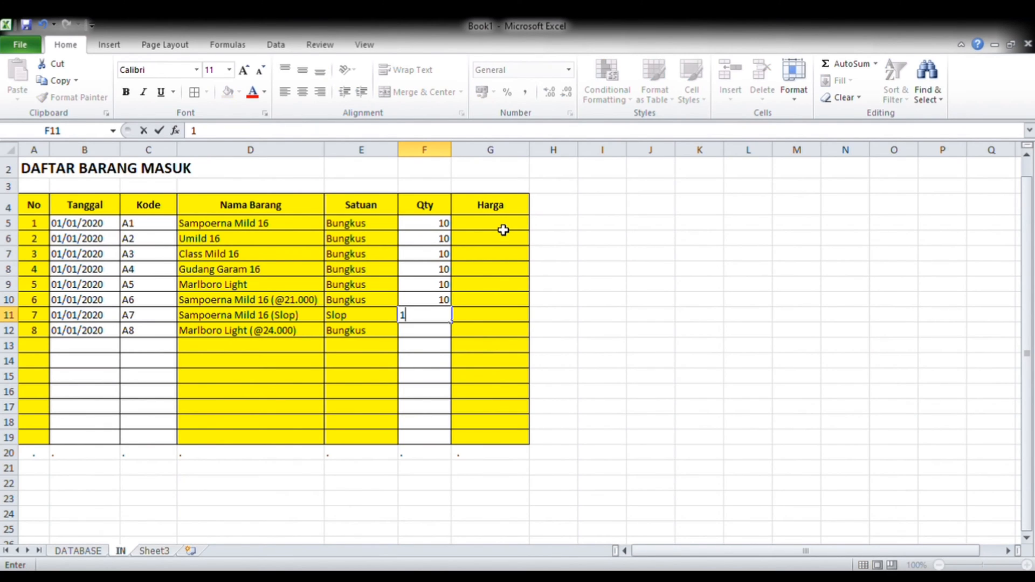
text(0)
key(Return)
key(Up)
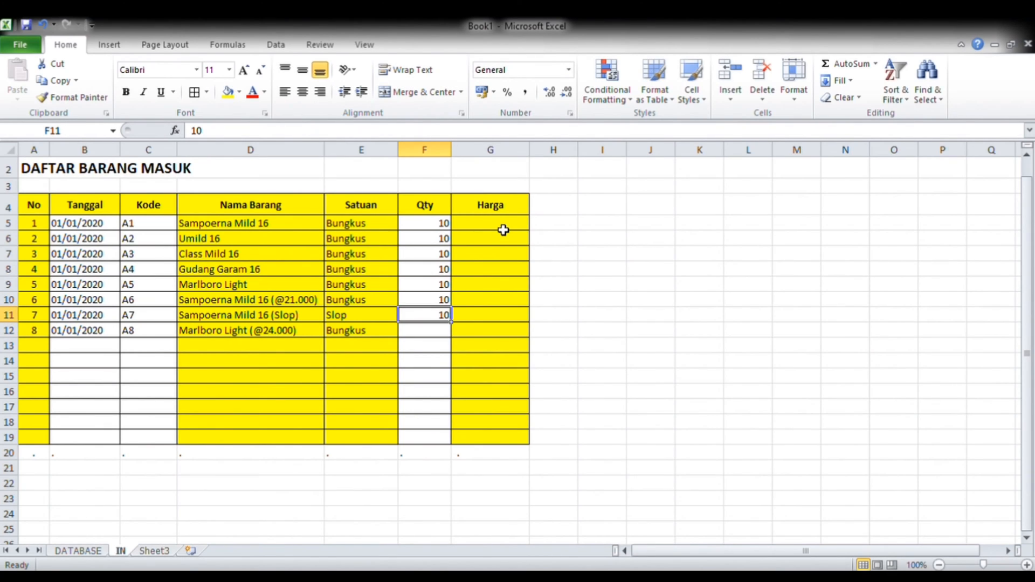
key(Down)
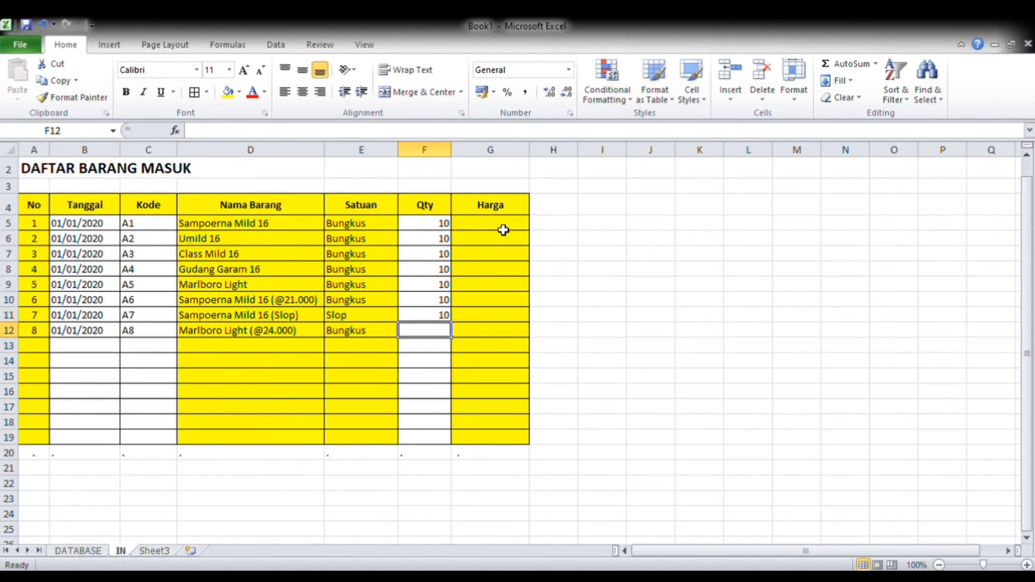
text(10)
key(Return)
Step: Center the quantities in F5:F12 and go to the first Harga cell, G5
key(Up)
key(ctrl+shift+Up)
key(shift+Down)
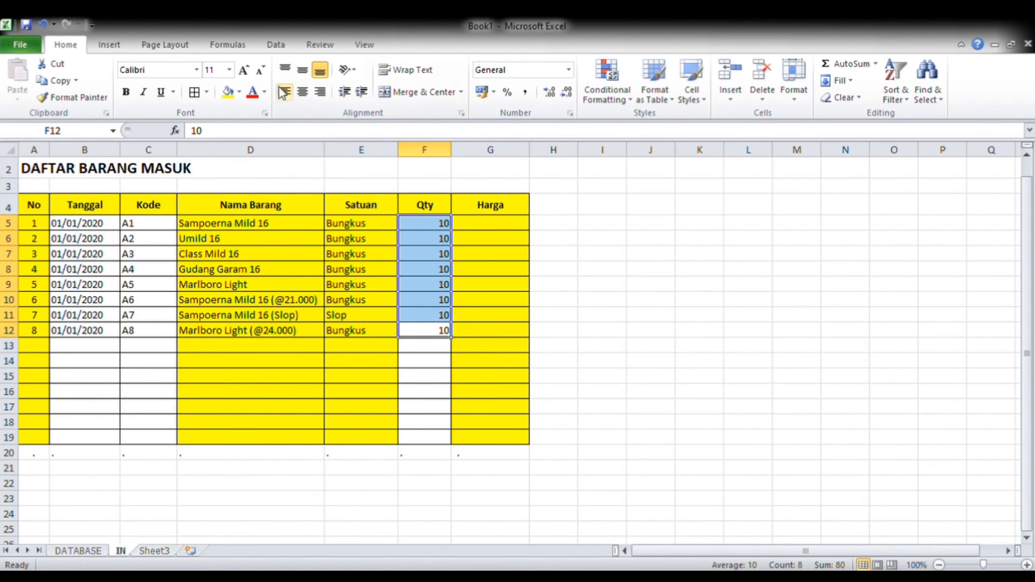
click(303, 91)
click(465, 282)
click(508, 237)
click(512, 225)
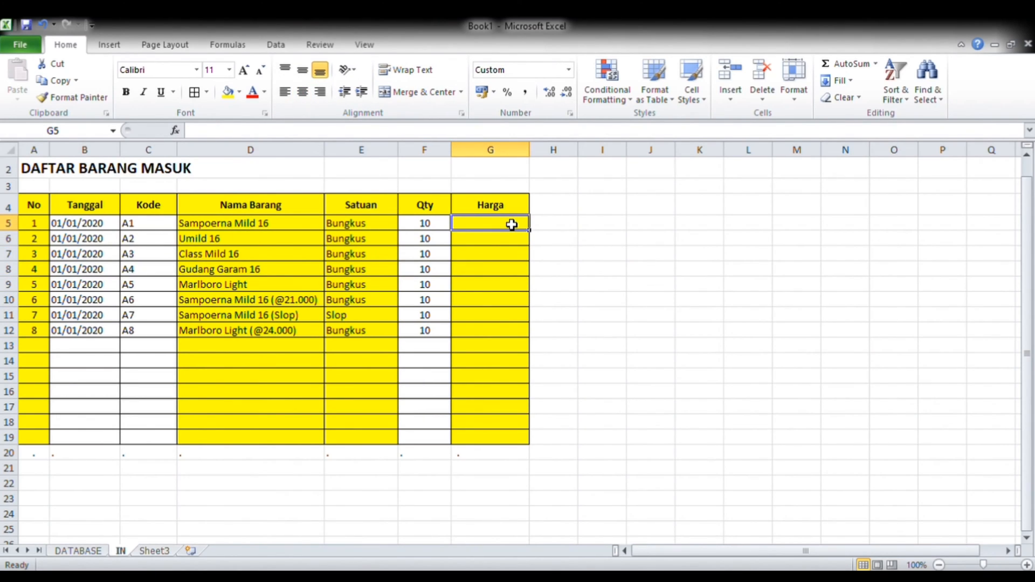
text(=vloo)
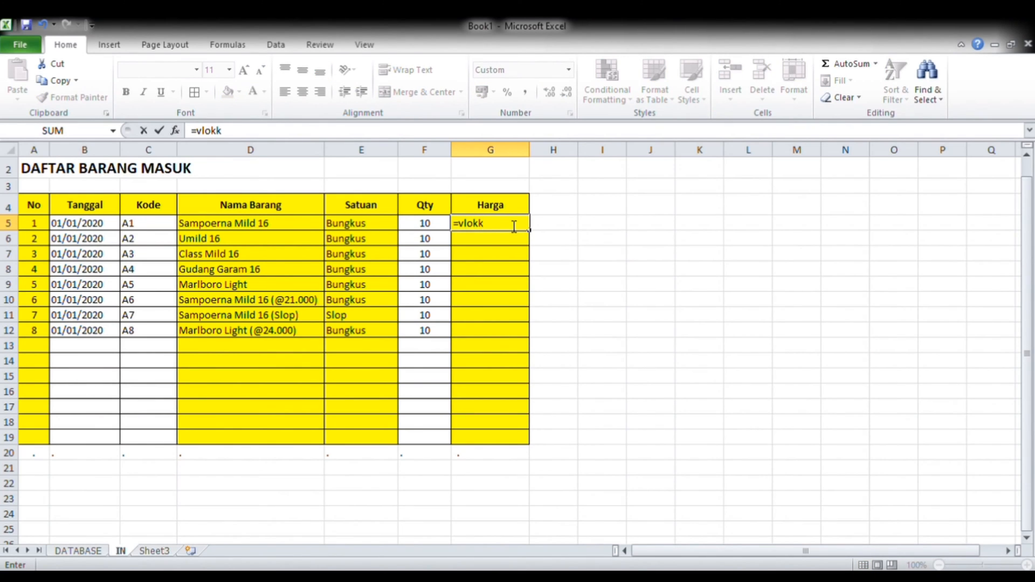
text(kup()
key(Left)
key(Left)
key(Left)
key(Left)
key(BackSpace)
key(BackSpace)
key(BackSpace)
key(BackSpace)
key(BackSpace)
key(BackSpace)
key(BackSpace)
key(BackSpace)
key(BackSpace)
Step: Enter =iferror(vlookup(C5;database1;4;0);"") in G5 to look up the item's Harga
text(iferror)
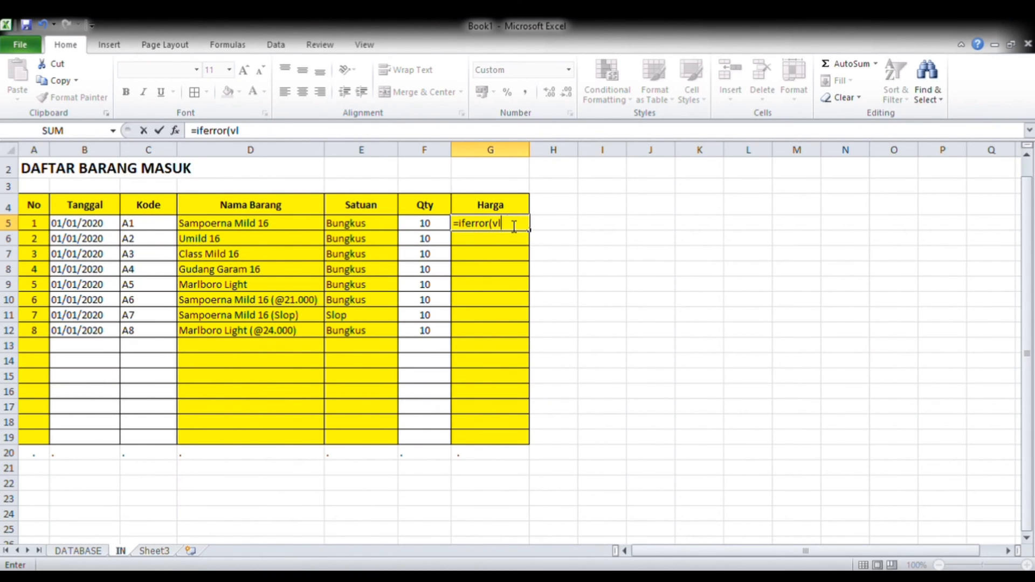
text((vlookup()
key(Left)
key(Left)
key(Left)
key(Left)
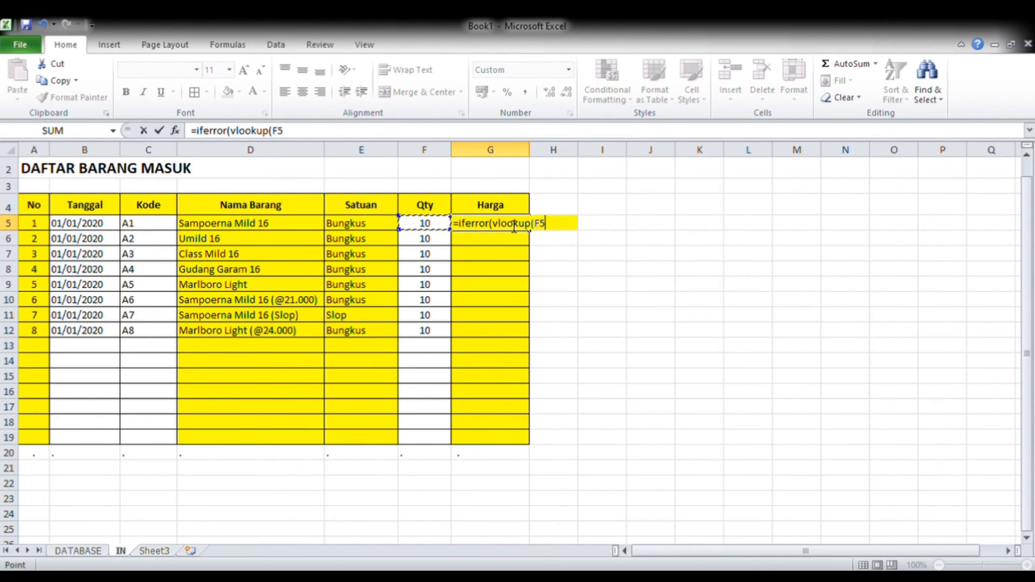
text(;)
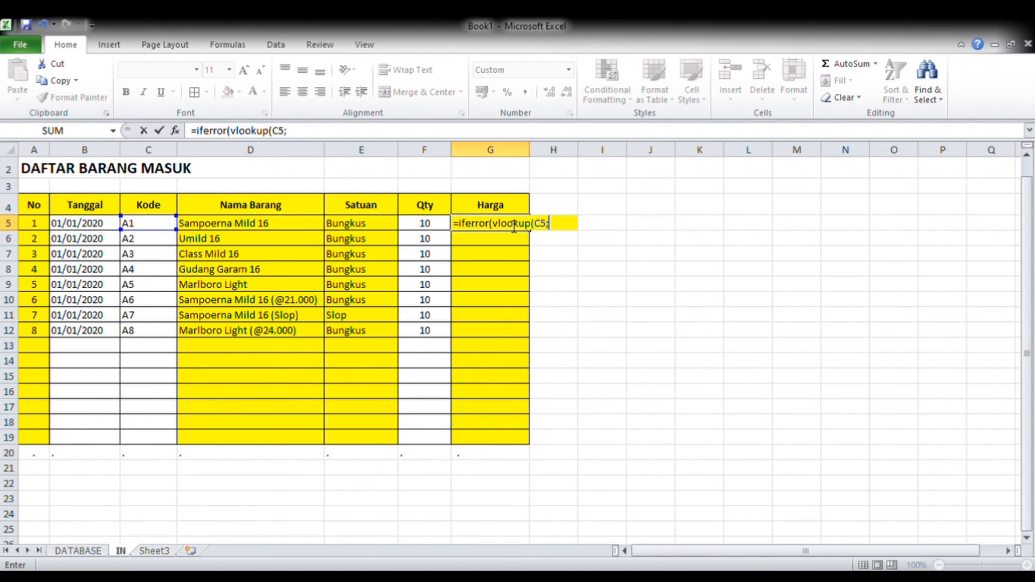
text(database1;4;0)
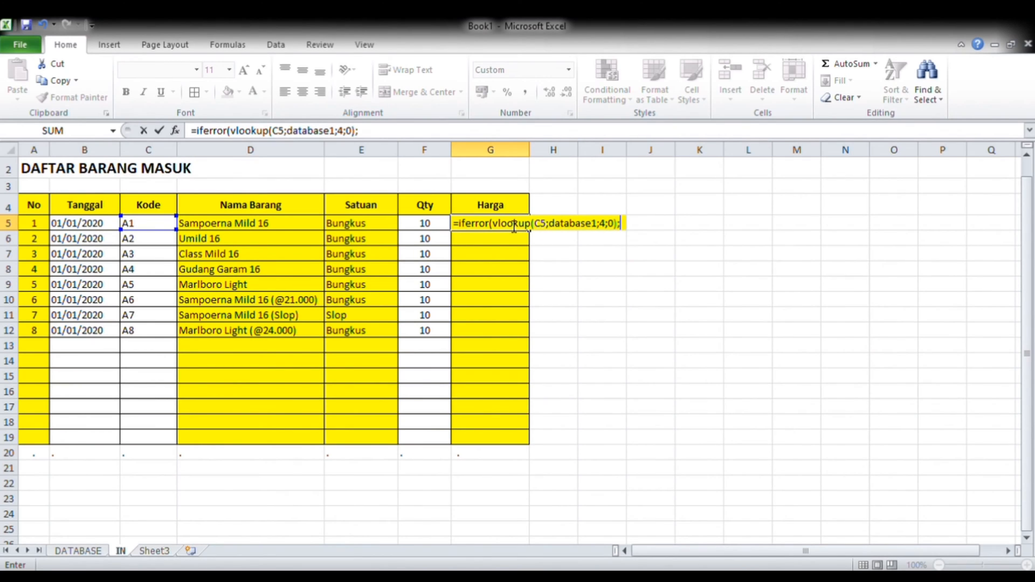
text("")
key(Return)
Step: Copy the Harga lookup formula from G5 into cells G6 to G19
key(Up)
key(ctrl+c)
key(Down)
key(shift+Down)
key(shift+Down)
key(shift+Down)
key(shift+Down)
key(shift+Down)
key(shift+Down)
key(shift+Down)
key(shift+Down)
key(shift+Down)
key(shift+Down)
key(shift+Down)
key(shift+Down)
key(shift+Down)
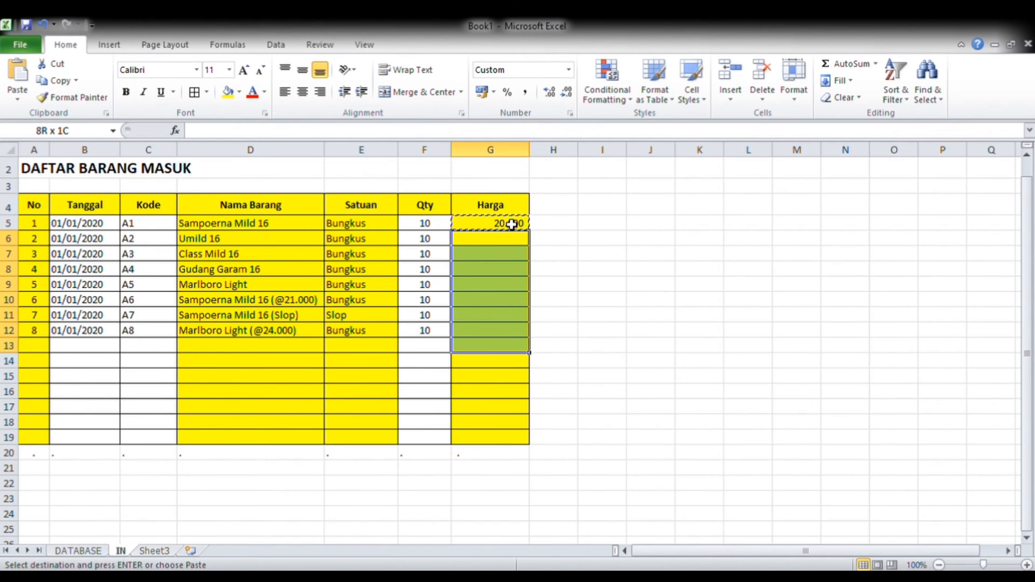
key(ctrl+v)
key(Down)
key(Down)
key(Down)
key(Down)
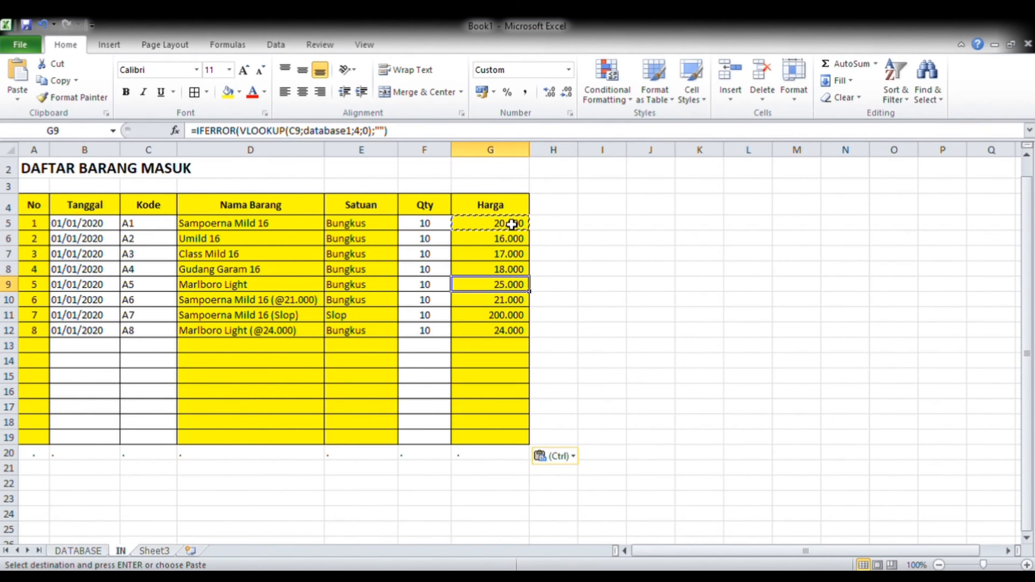
key(Escape)
Step: Examine the finished IN table, its empty yellow rows, and the No and Nama Barang formulas in row 12
key(Left)
key(Left)
scroll(439, 201, up, 1)
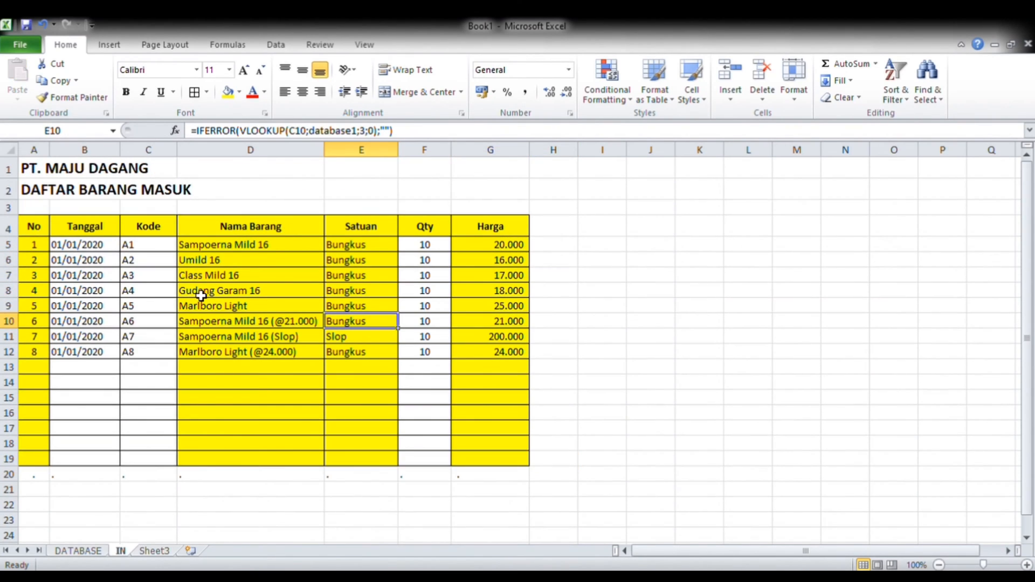
click(44, 231)
click(43, 291)
drag(46, 355, 58, 412)
click(38, 370)
click(184, 370)
scroll(399, 474, down, 1)
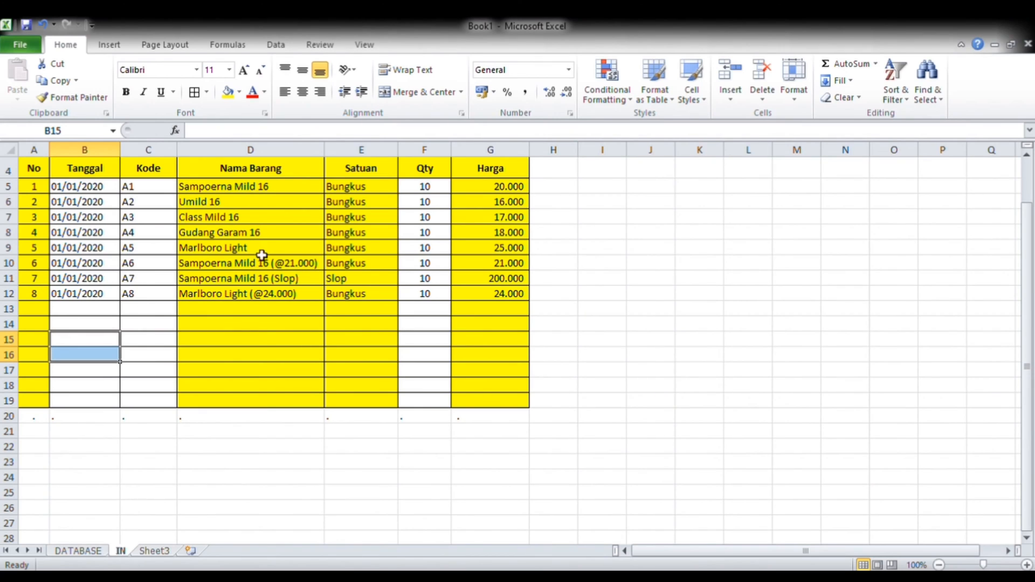
scroll(123, 471, down, 1)
scroll(120, 428, up, 2)
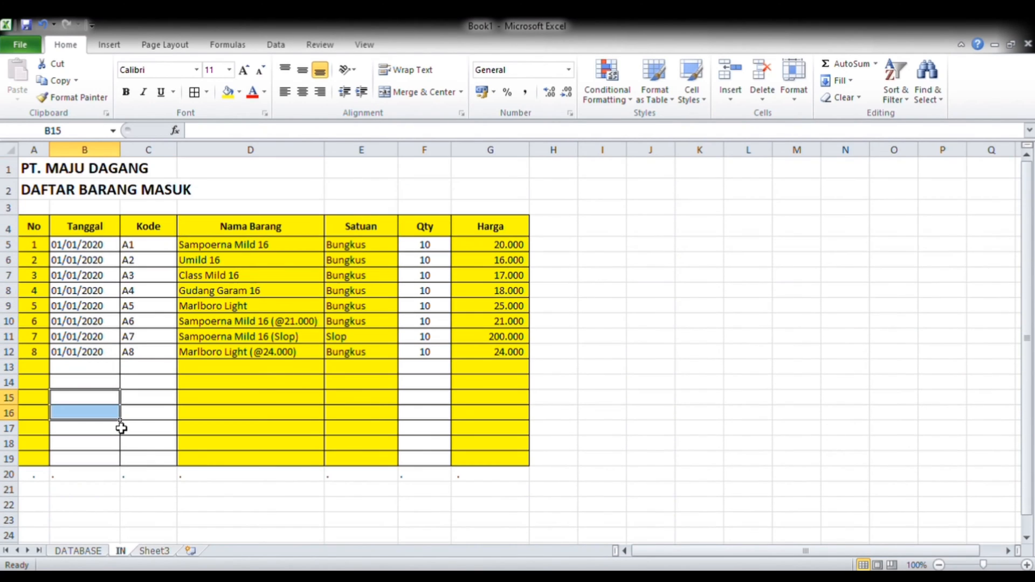
click(38, 355)
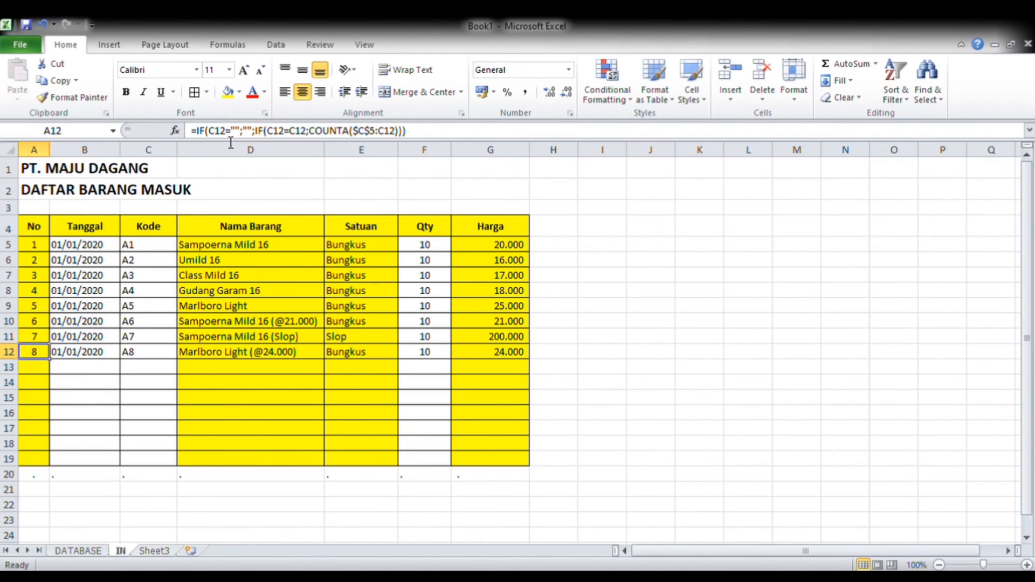
click(238, 356)
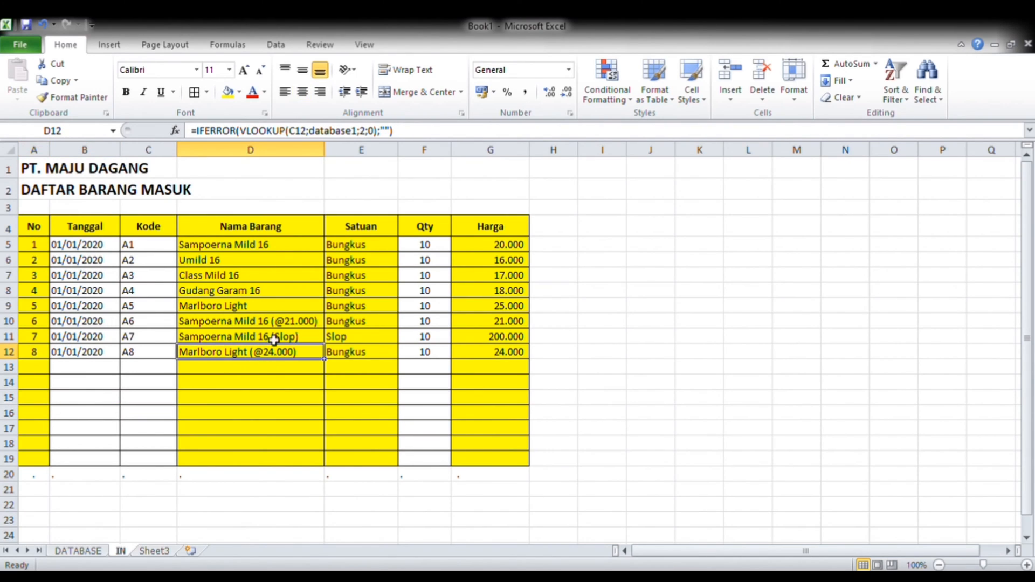
Step: Copy the Nama Barang lookup formula from D12 into cell D22 below the table
click(266, 505)
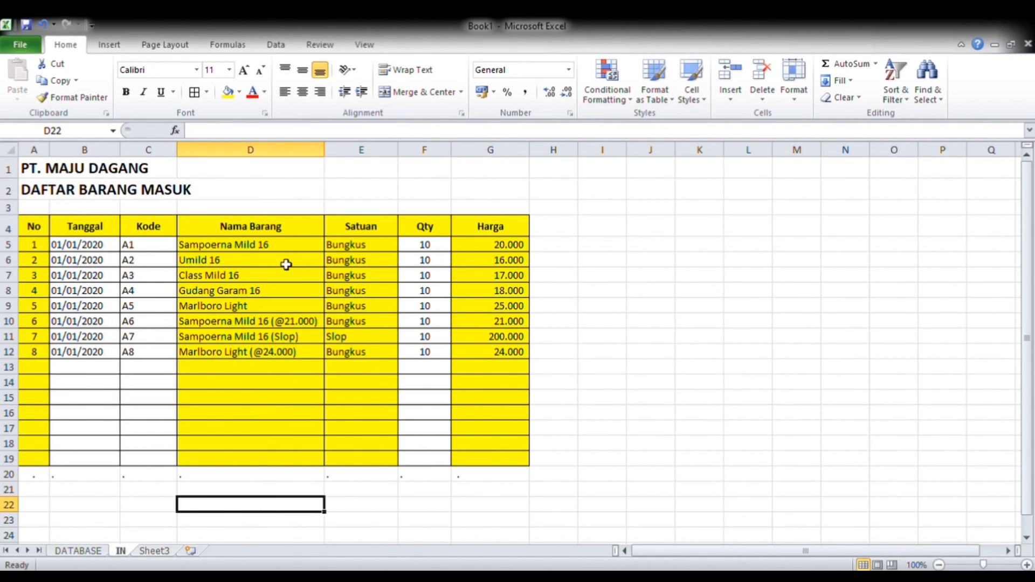
click(278, 356)
key(ctrl+c)
click(255, 508)
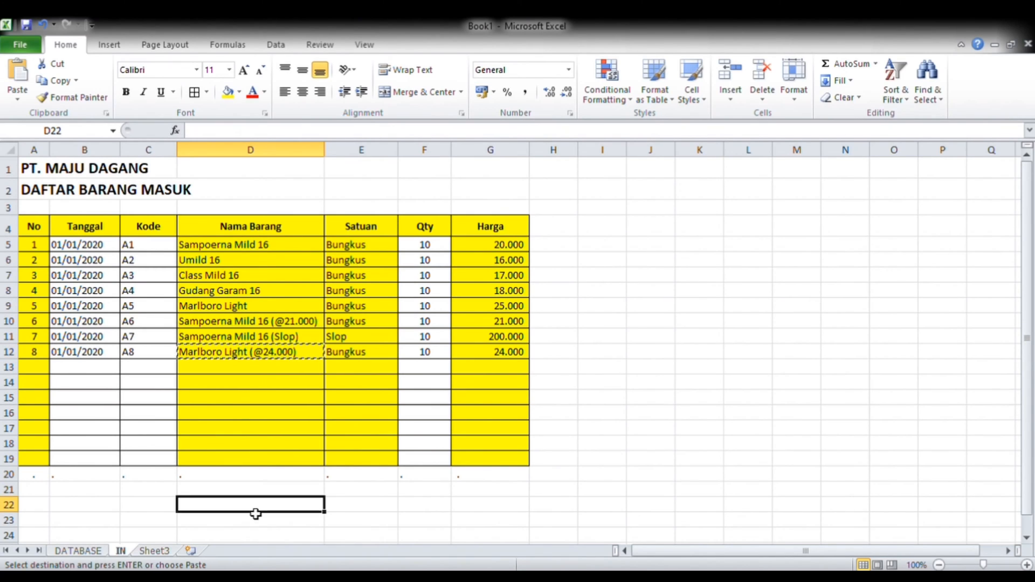
key(ctrl+v)
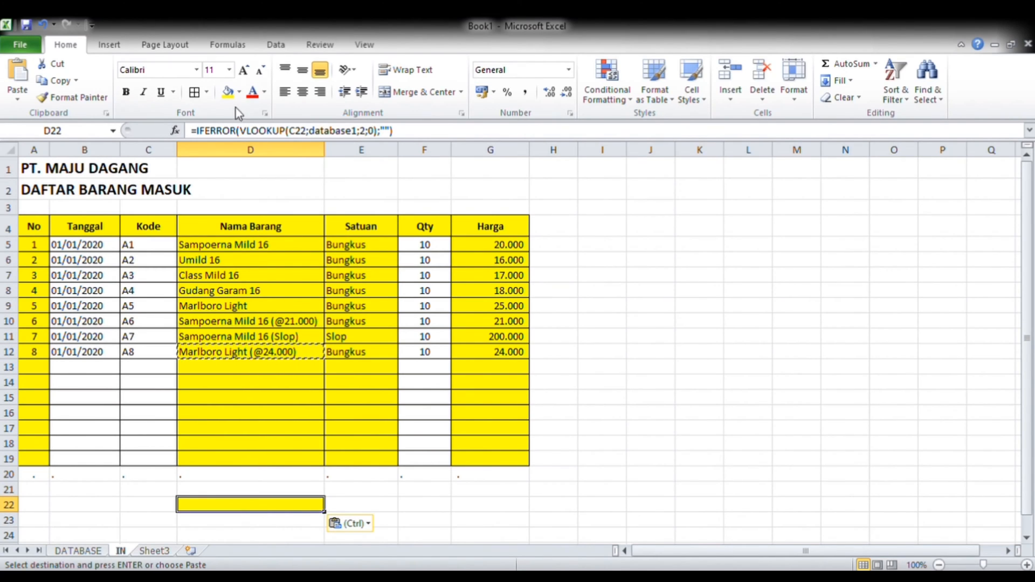
Step: Undo the formula paste in D22 below the table
key(ctrl+z)
click(425, 354)
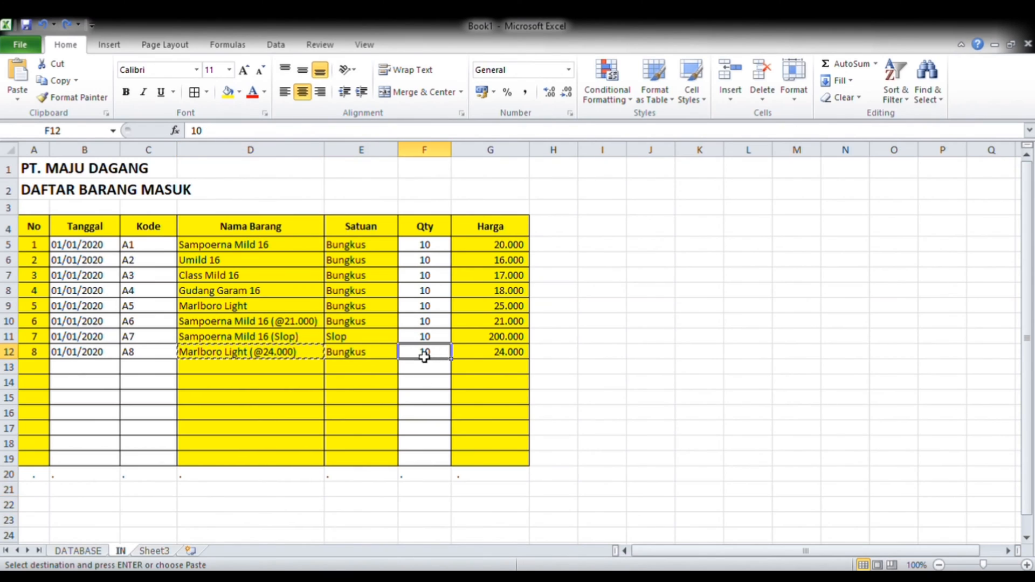
click(258, 400)
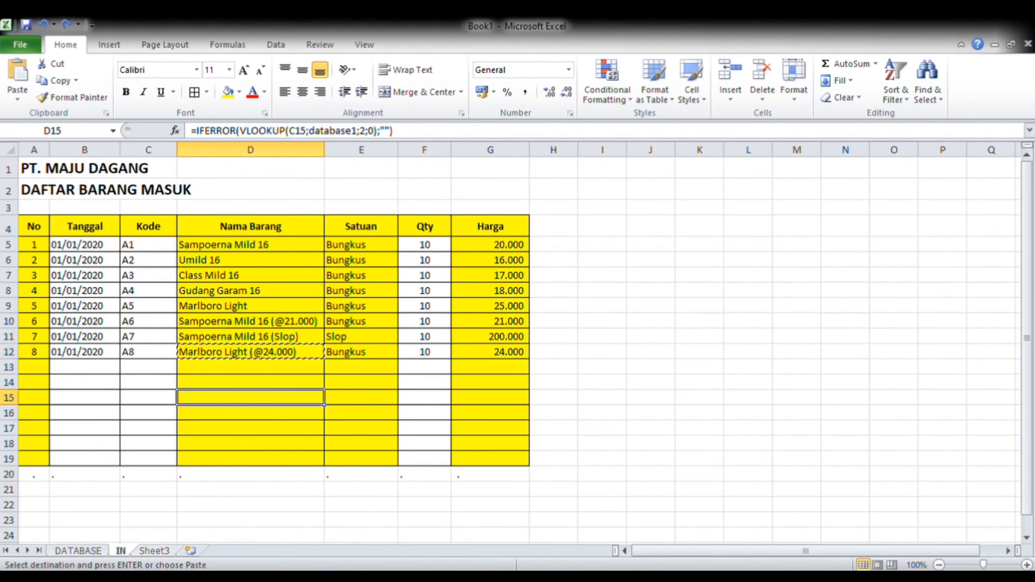
Step: Duplicate the IN sheet, placing the copy before Sheet3, and name the copy OUT
click(150, 551)
click(120, 551)
click(156, 551)
click(121, 551)
drag(173, 551, 140, 556)
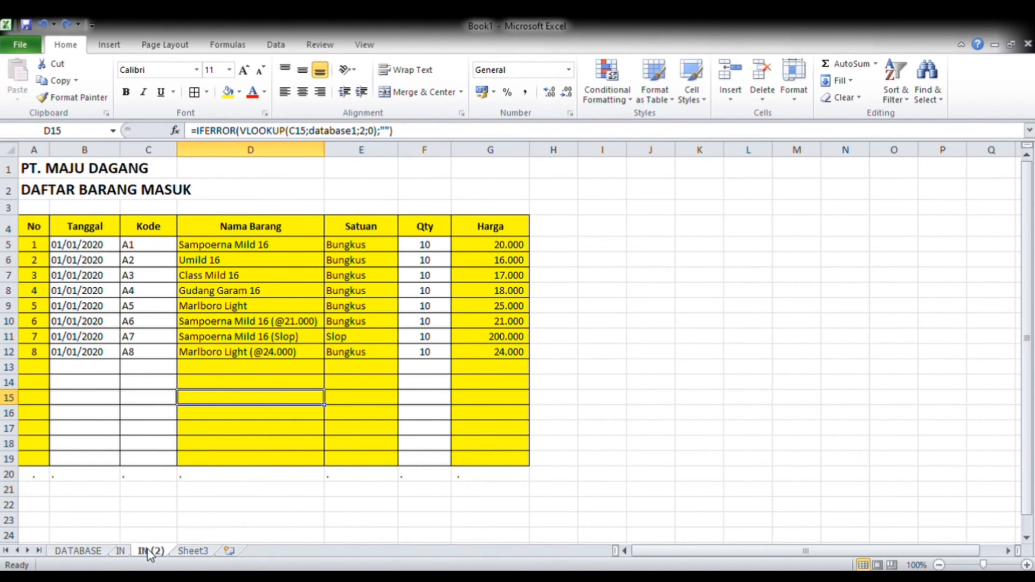
double_click(148, 552)
text(OUT)
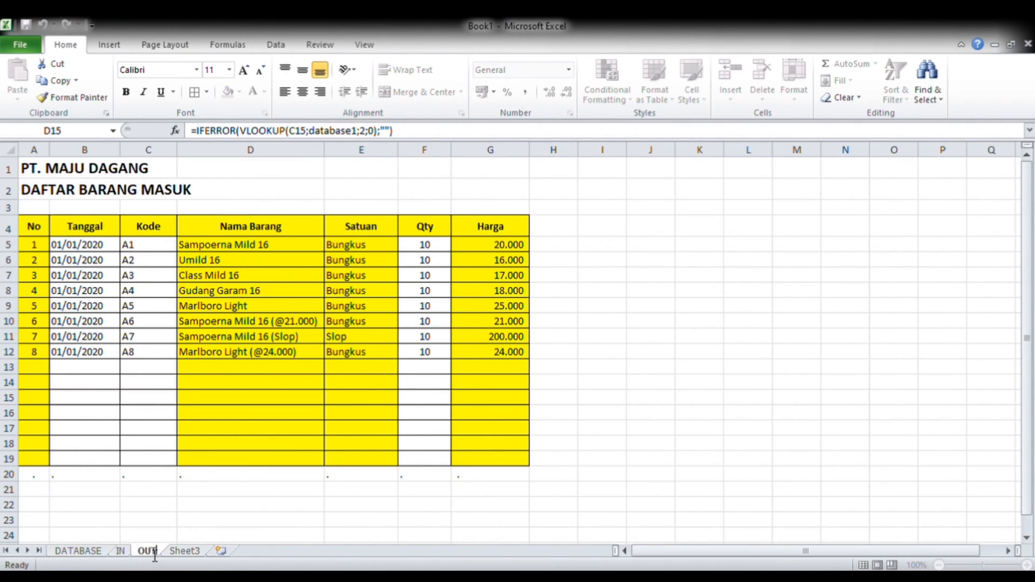
Step: Change the OUT sheet's heading in A2 to DAFTAR BARANG KELUAR
click(42, 189)
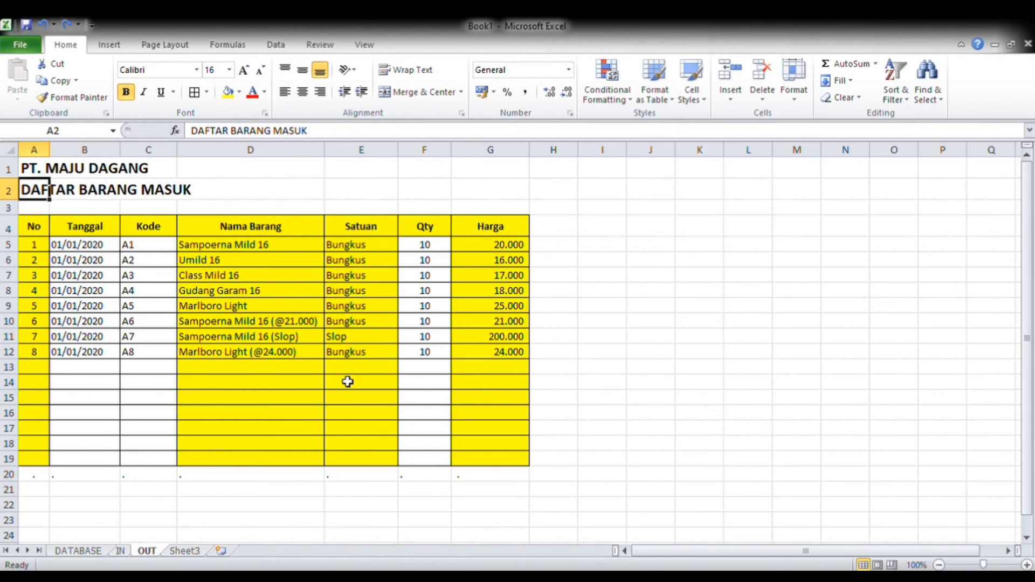
text(DAFTAR B)
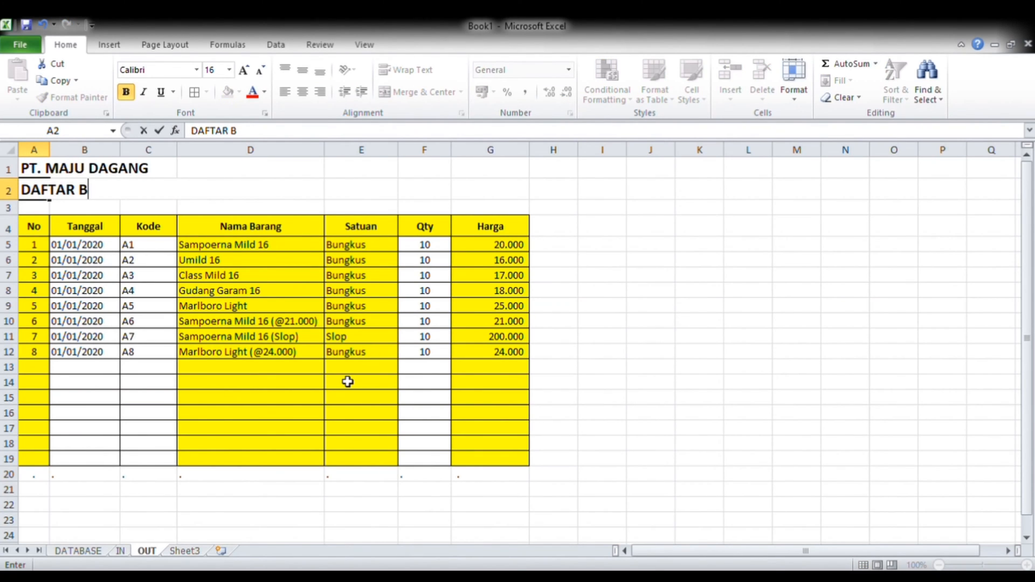
text(ARANG KELU)
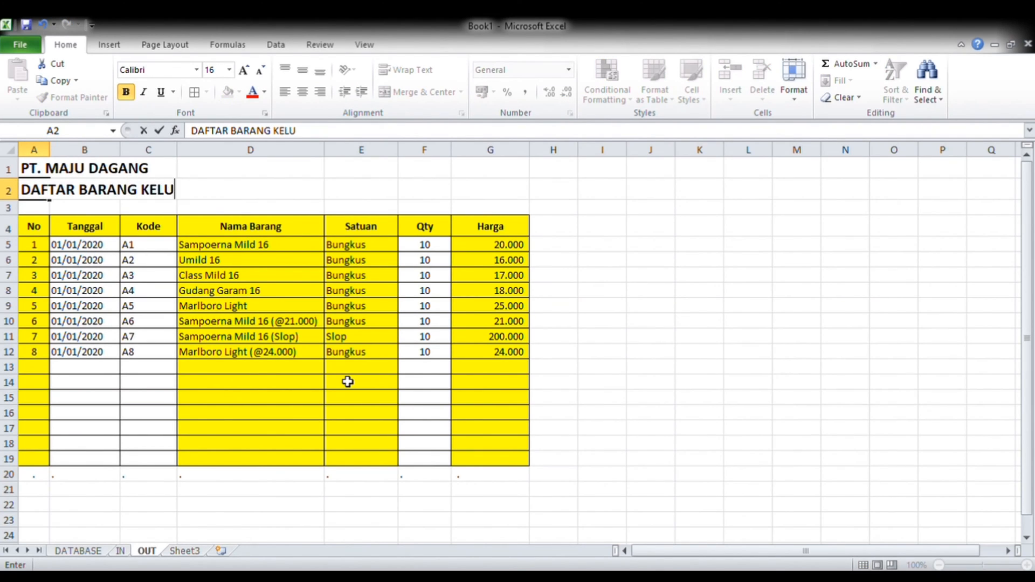
text(UAR)
key(shift+Right)
key(Left)
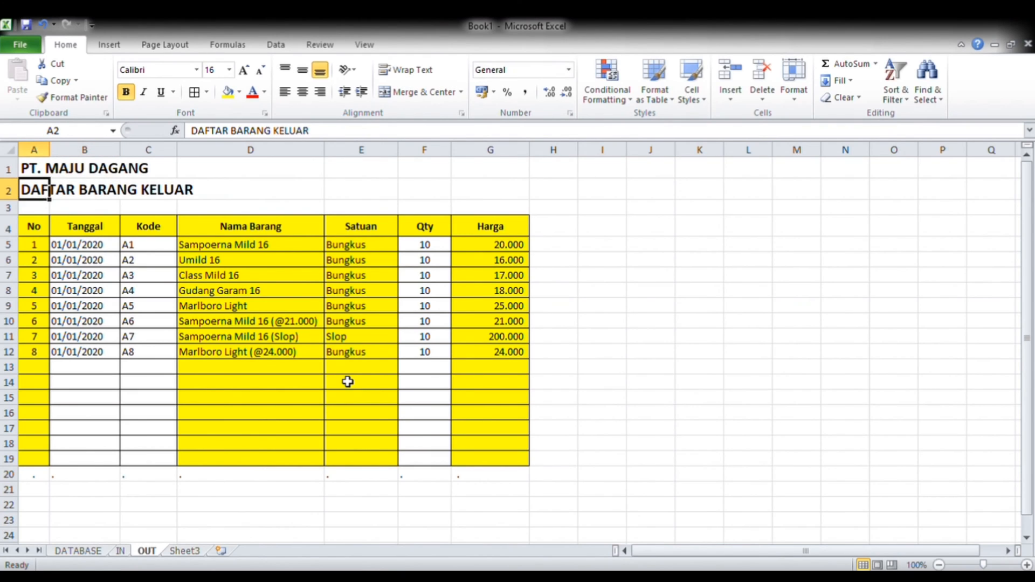
key(Up)
Step: Clear the dates and codes in B5:C12 and the quantities in F5:F12 on the OUT sheet
click(92, 241)
shift+click(165, 354)
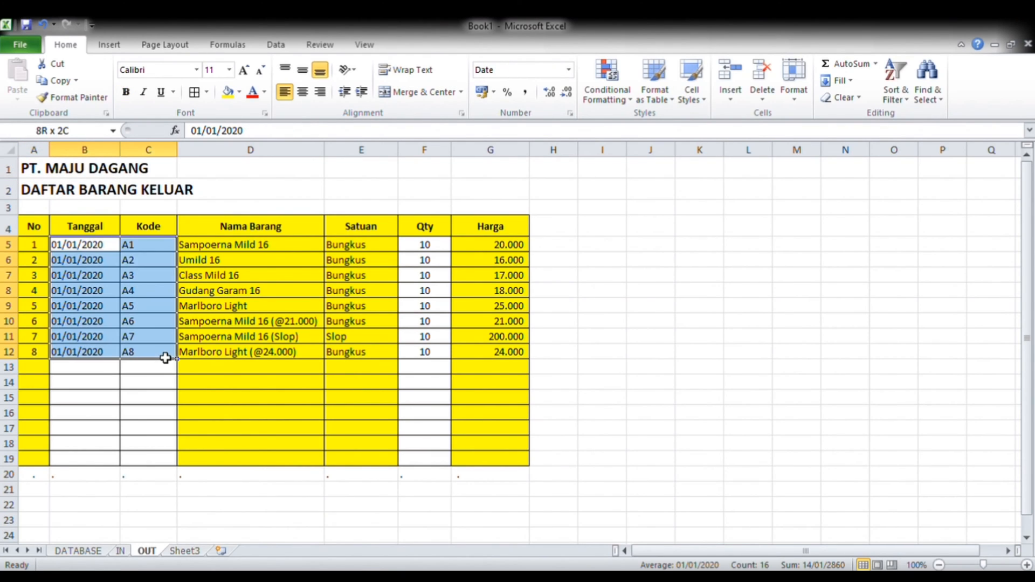
key(Delete)
drag(425, 245, 440, 359)
key(Delete)
drag(151, 303, 108, 291)
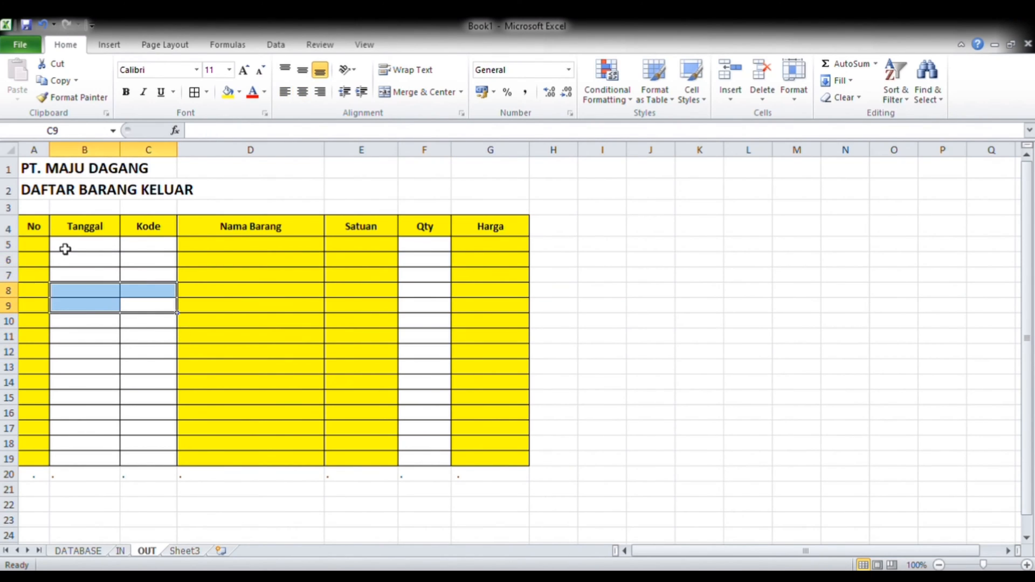
Step: Examine the formulas in the emptied OUT table and compare the sheet with DATABASE and IN
click(65, 248)
click(33, 259)
click(252, 260)
click(385, 260)
click(492, 247)
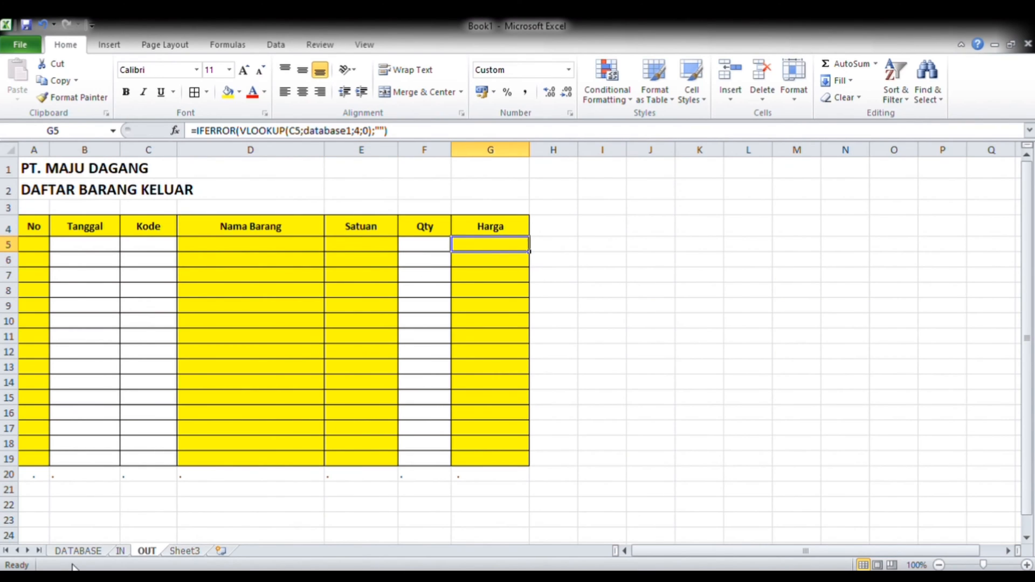
click(78, 551)
click(121, 550)
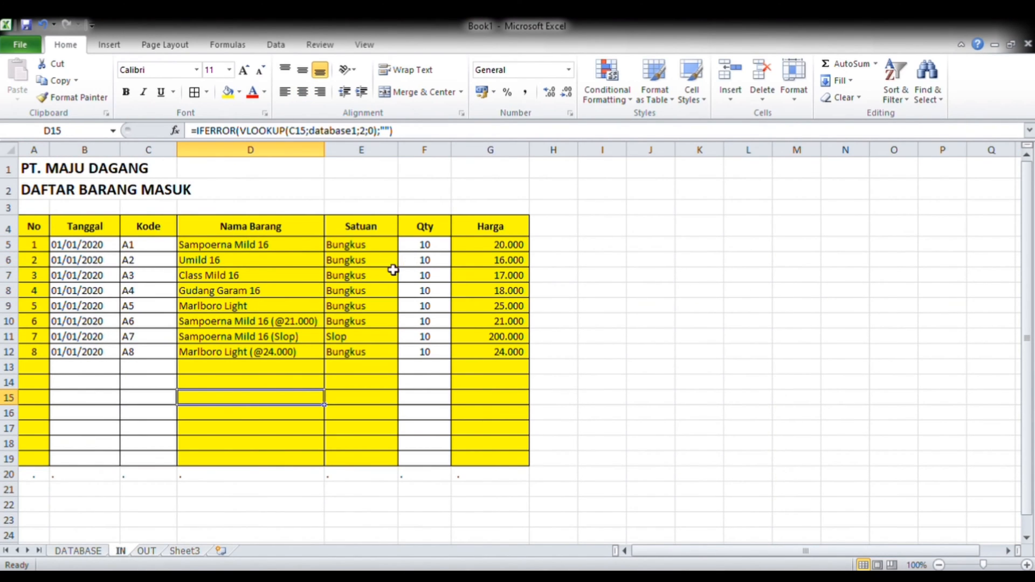
click(146, 551)
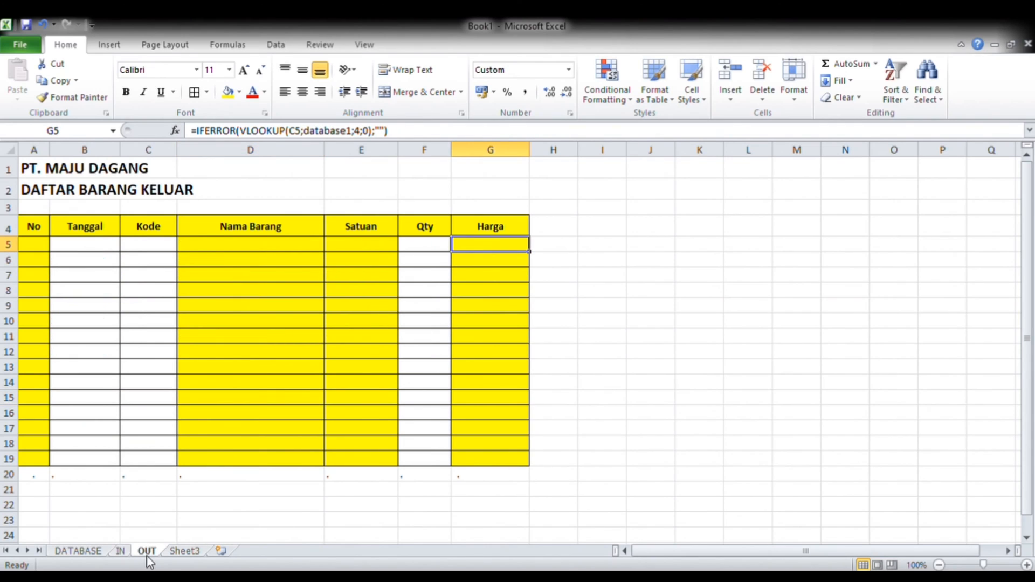
click(120, 551)
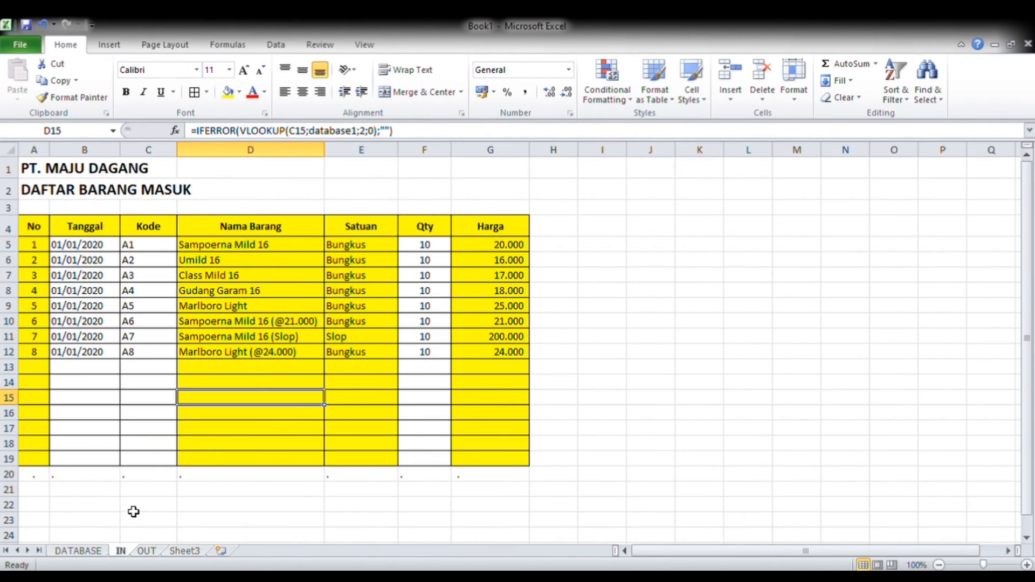
click(146, 550)
click(121, 555)
drag(447, 251, 439, 261)
click(146, 551)
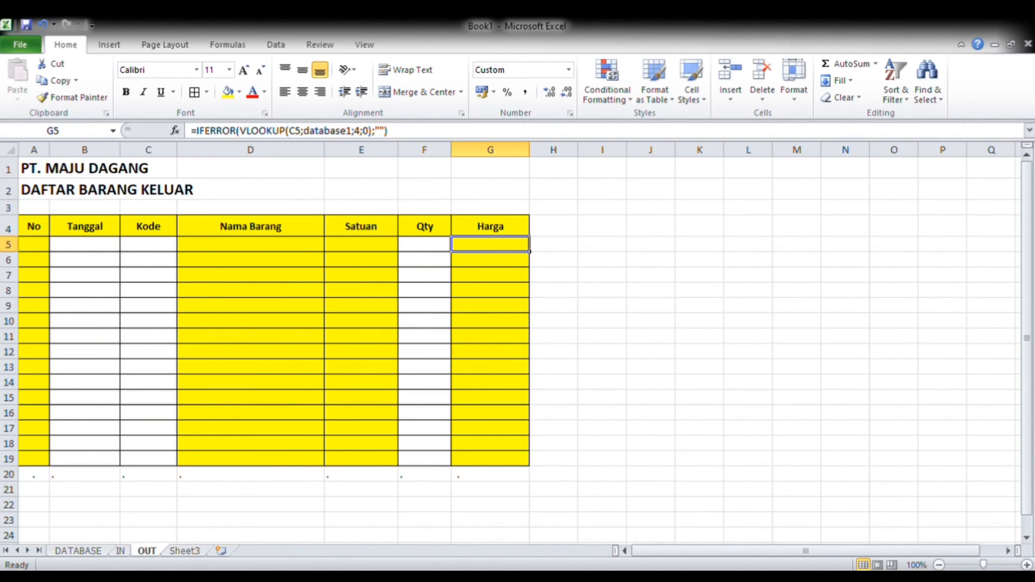
Step: Center the item codes in C5:C12 of the IN sheet
click(120, 551)
click(143, 248)
click(92, 248)
click(151, 248)
shift+click(144, 352)
key(ctrl+c)
click(302, 92)
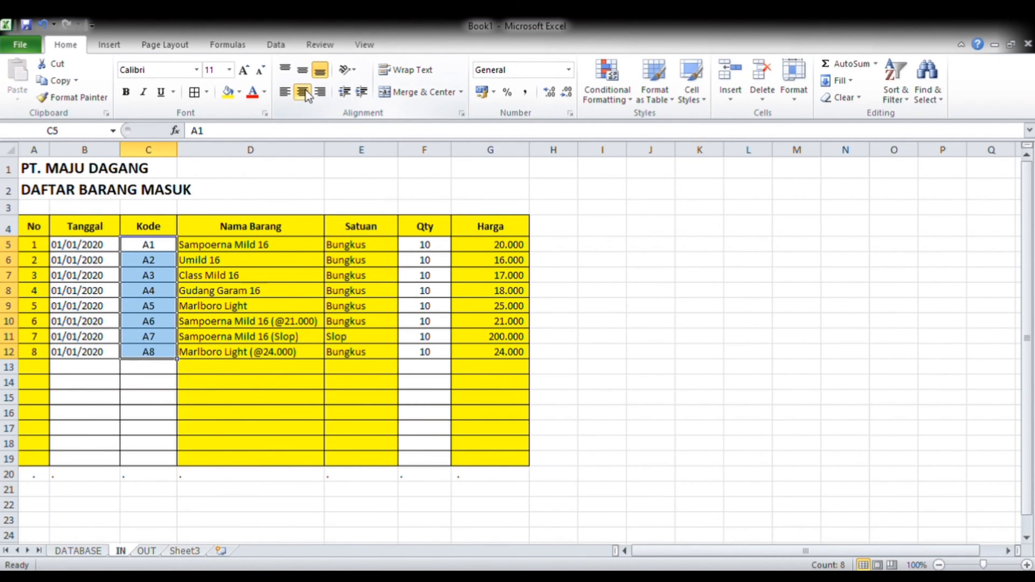
Step: Copy the item codes from C5:C12 of the IN sheet into the OUT sheet's Kode column starting at C5
click(145, 551)
click(141, 248)
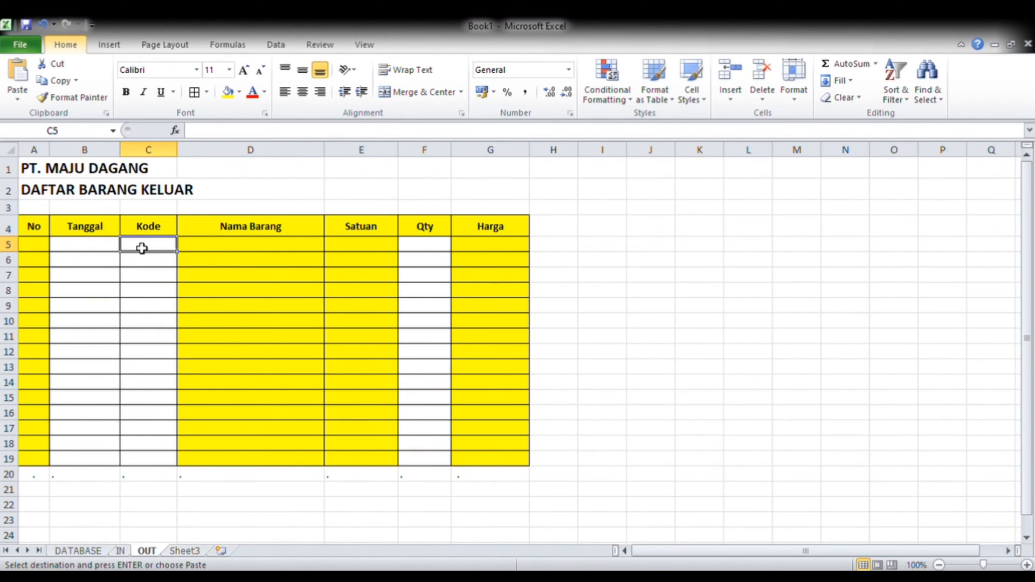
click(121, 551)
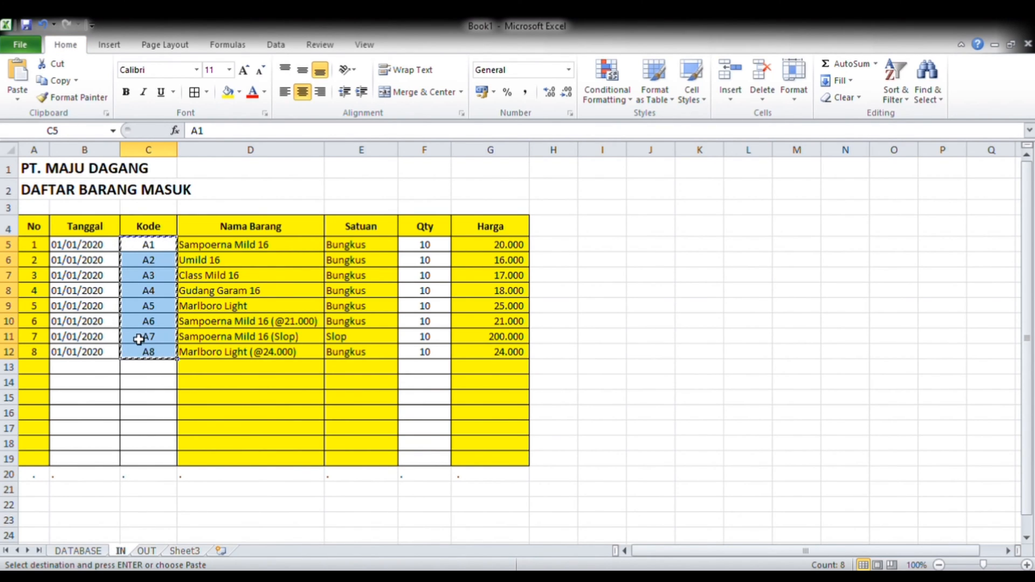
click(146, 551)
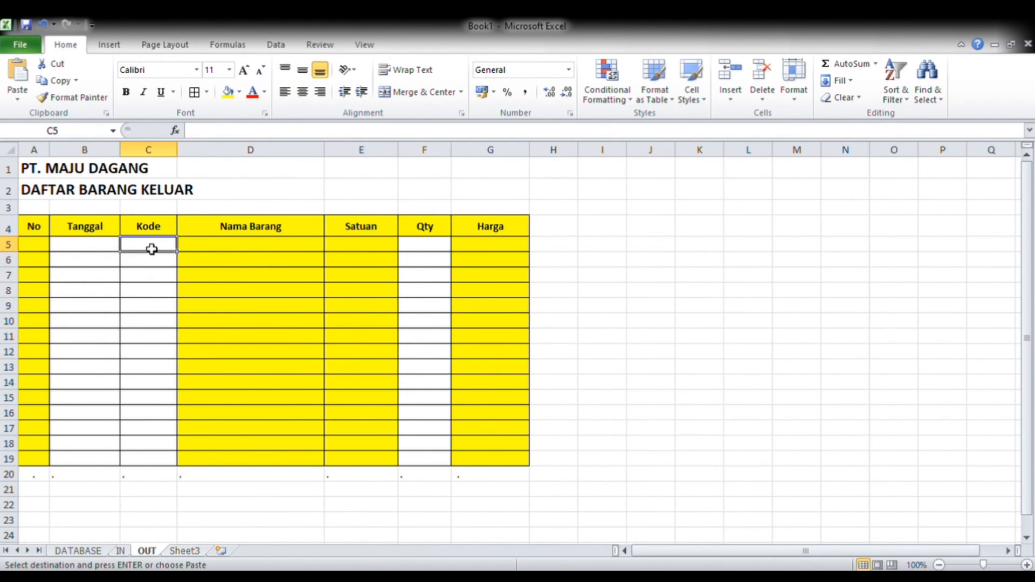
key(ctrl+v)
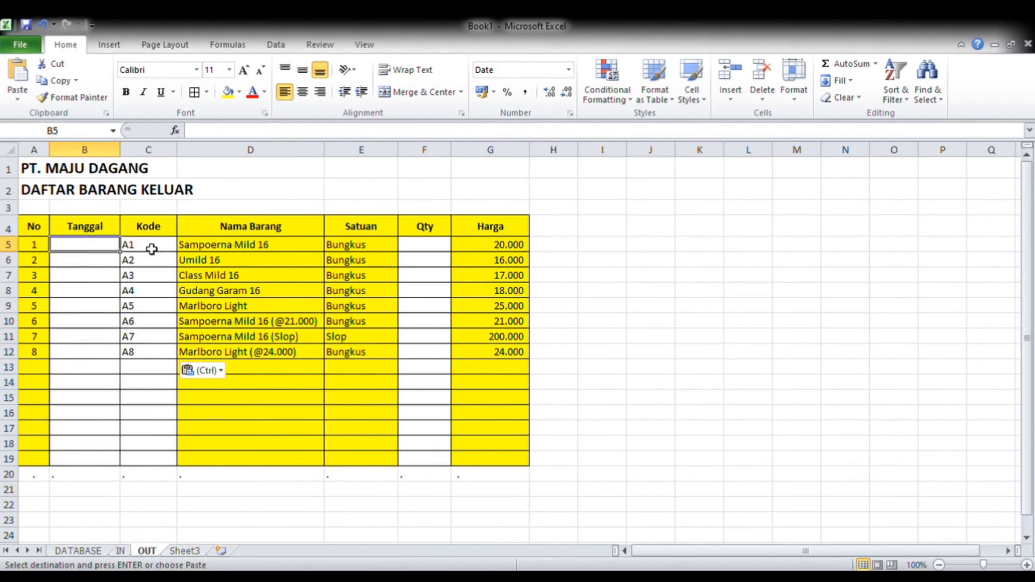
key(ctrl+shift+Down)
key(ctrl+shift+Down)
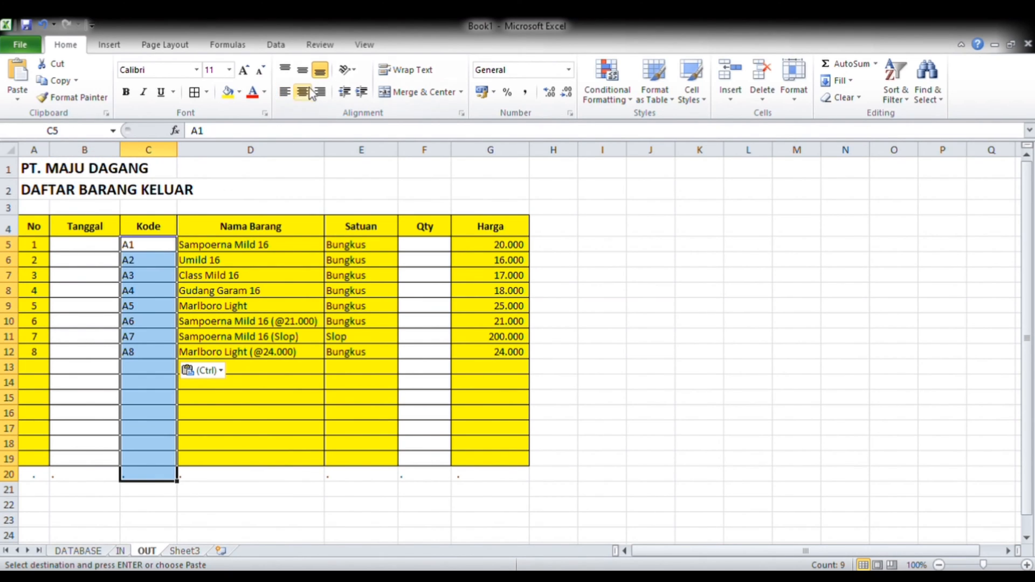
click(262, 248)
click(365, 273)
click(365, 334)
Step: Enter a formula in B5 of the OUT sheet that takes the date in IN!B5 plus one day
click(102, 249)
click(120, 551)
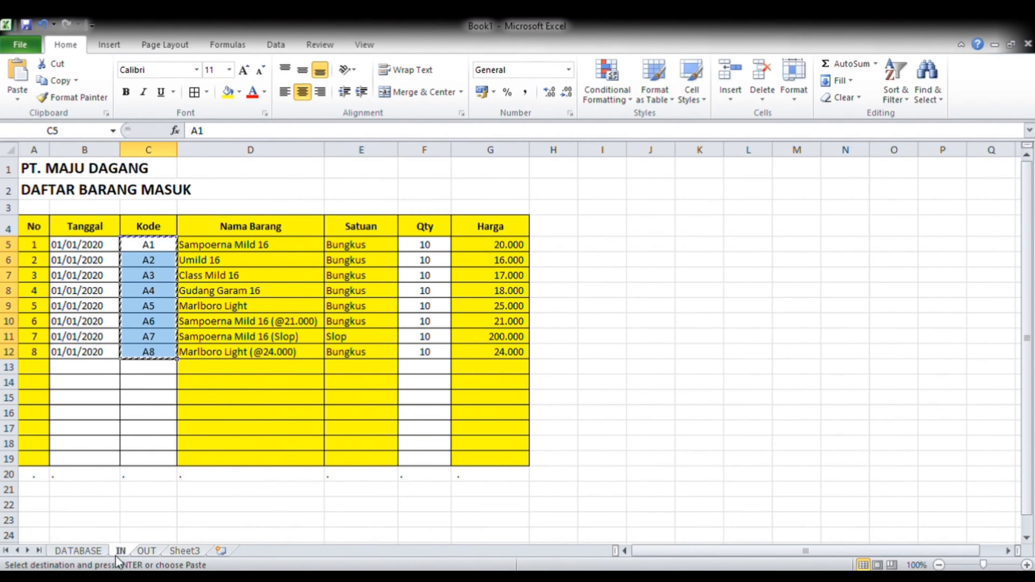
click(72, 245)
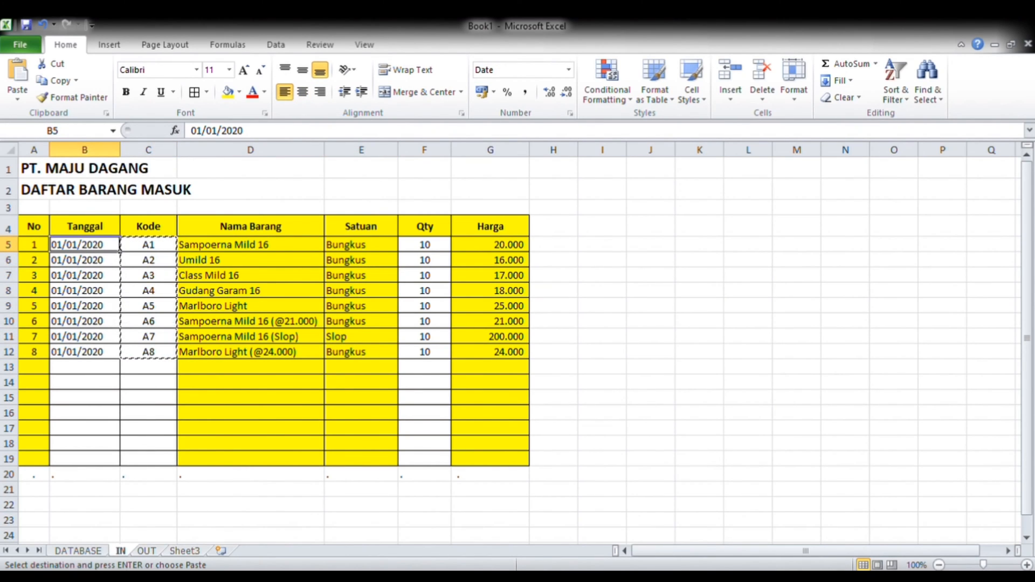
click(147, 551)
text(=)
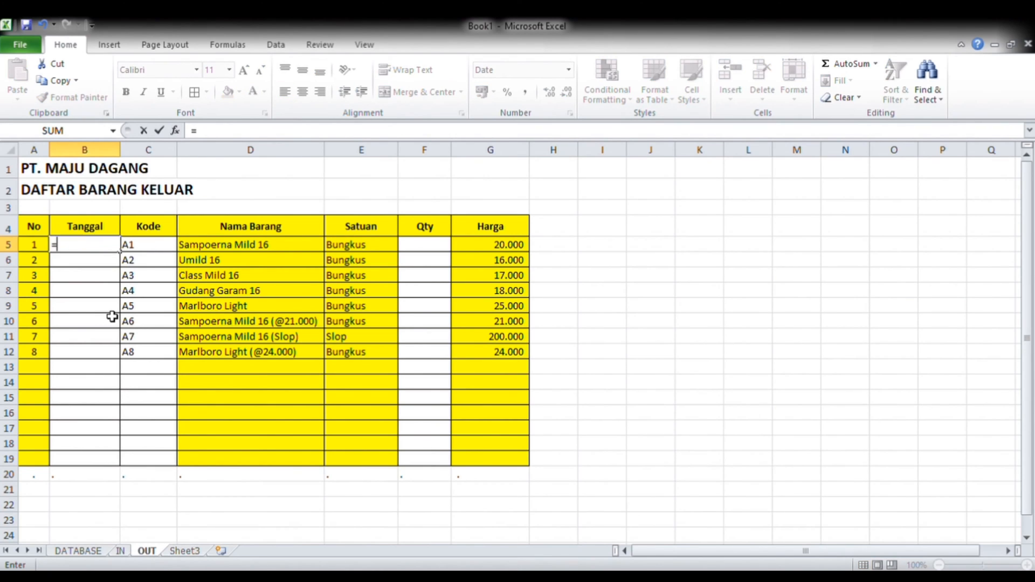
click(120, 551)
click(86, 246)
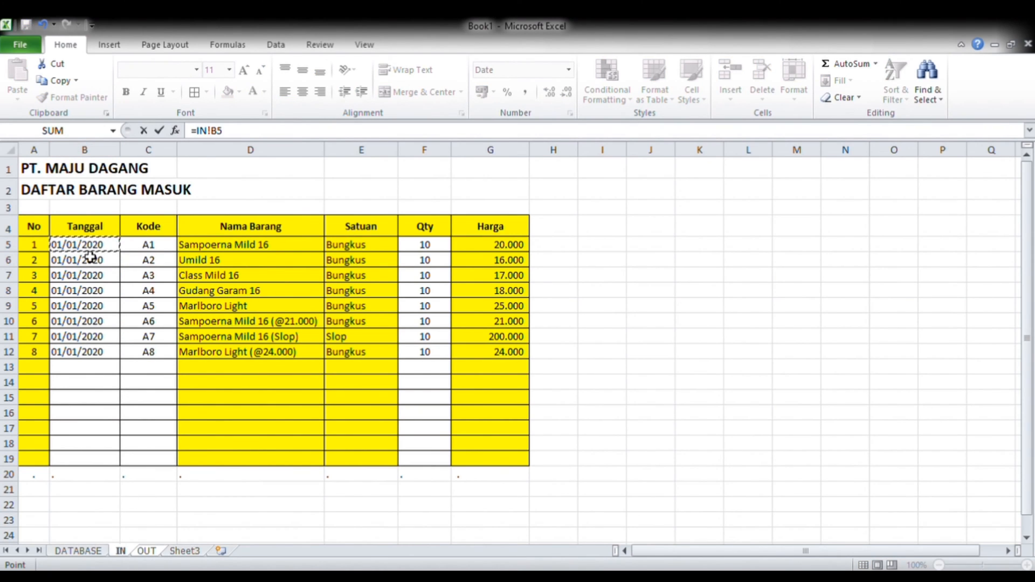
key(Return)
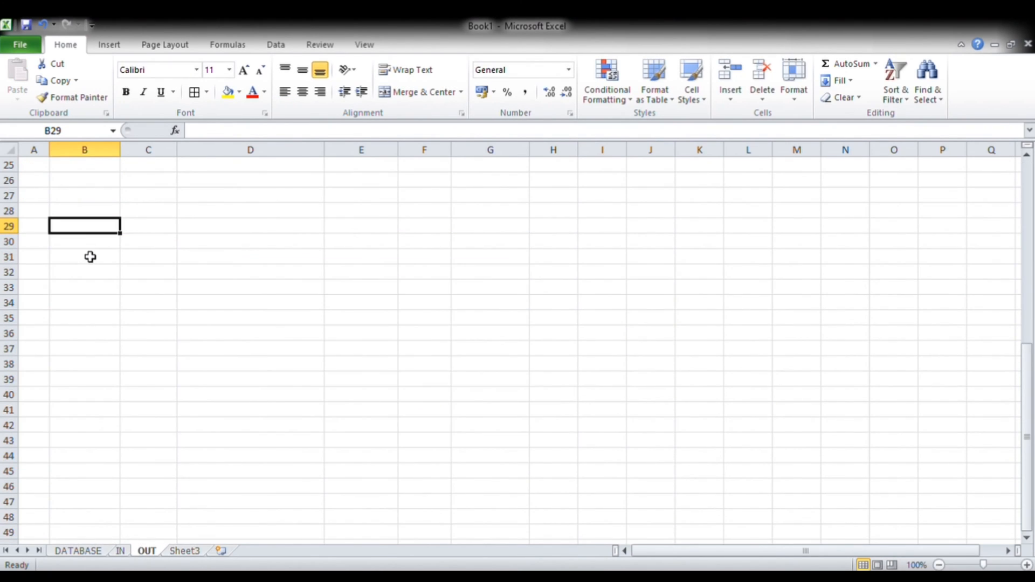
Step: Copy the Tanggal formula from B5 into cells B6 to B12 on the OUT sheet
key(Page_Up)
key(Up)
key(Down)
key(ctrl+c)
key(Down)
key(shift+Down)
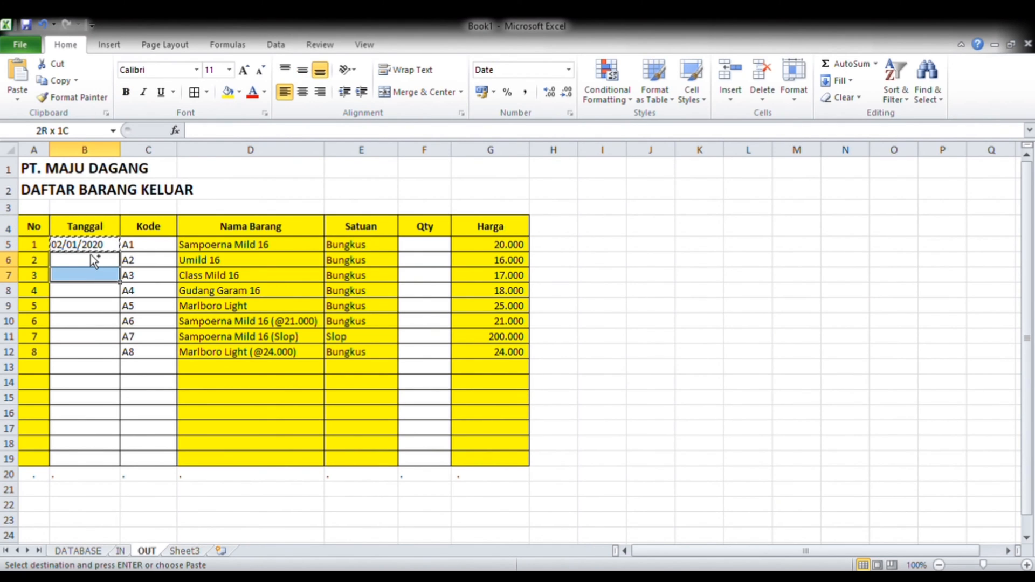
key(shift+Down)
key(shift+Down)
key(shift+Down)
key(shift+Down)
key(shift+Down)
key(shift+Down)
key(shift+Down)
key(shift+Down)
key(shift+Down)
key(shift+Down)
key(shift+Down)
key(shift+Down)
key(shift+Down)
key(shift+Up)
key(shift+Up)
key(shift+Up)
key(shift+Up)
key(shift+Up)
key(shift+Up)
key(shift+Up)
key(shift+Up)
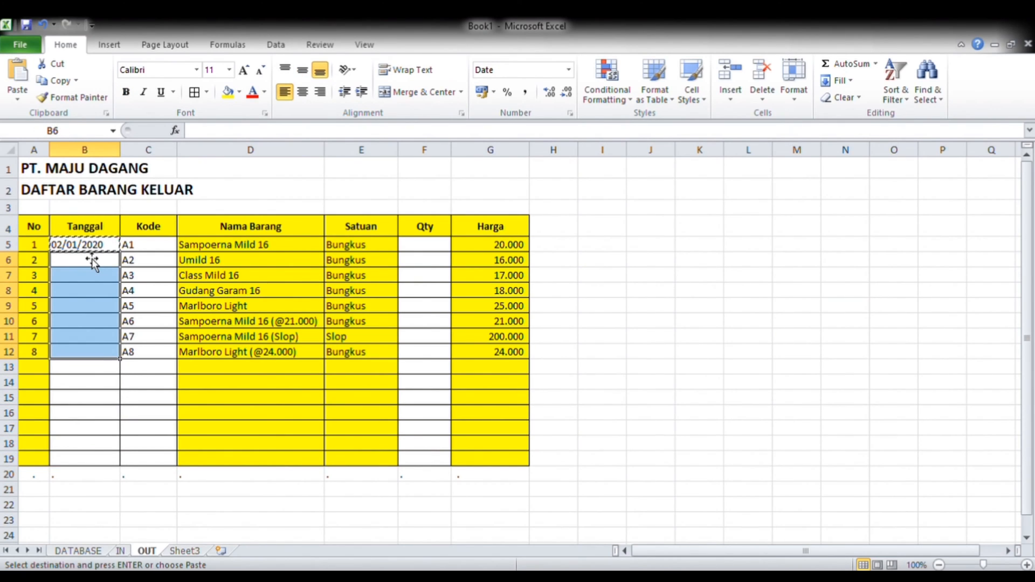
key(ctrl+v)
key(Right)
key(Left)
key(Escape)
key(Right)
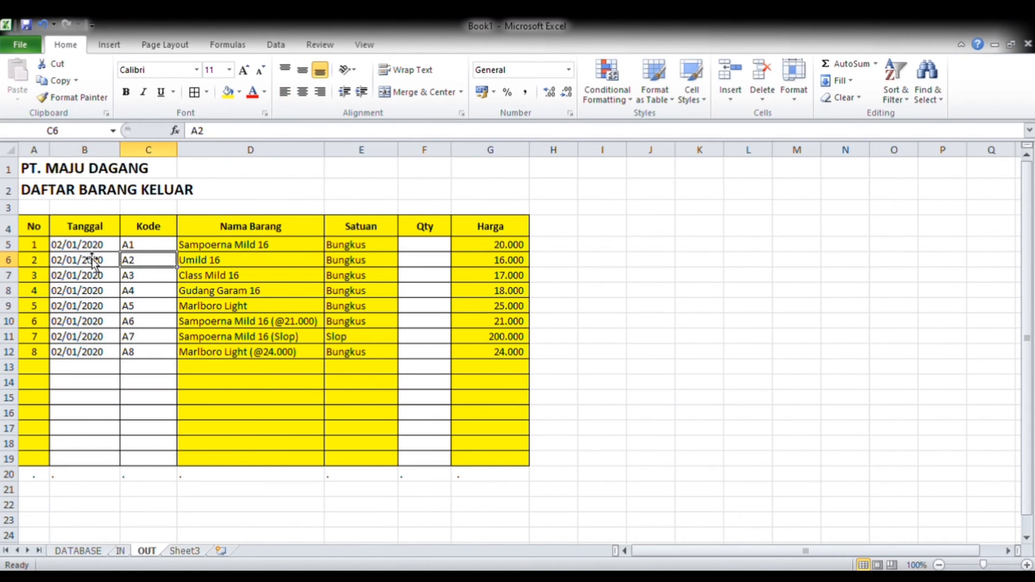
Step: Enter a quantity of 5 in F5 of the OUT sheet
key(Right)
key(Right)
key(Right)
key(Up)
text(5)
key(Return)
Step: Copy the quantity from F5 into cells F6 to F12 on the OUT sheet
key(Up)
key(ctrl+c)
key(Down)
key(shift+Down)
key(shift+Down)
key(shift+Down)
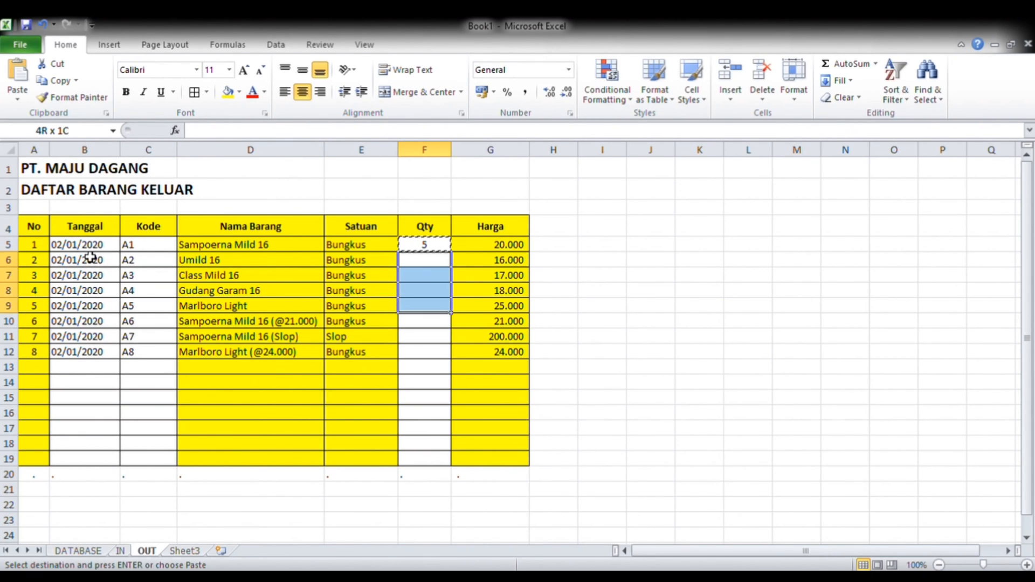
key(shift+Down)
key(shift+Down)
key(shift+Down)
key(ctrl+v)
Step: Review the filled OUT table's quantities and prices and compare it with the IN sheet
key(Down)
key(Down)
key(Down)
key(Down)
key(Right)
key(Up)
key(Up)
key(Up)
key(Up)
key(Up)
key(Left)
click(316, 351)
click(445, 339)
click(120, 551)
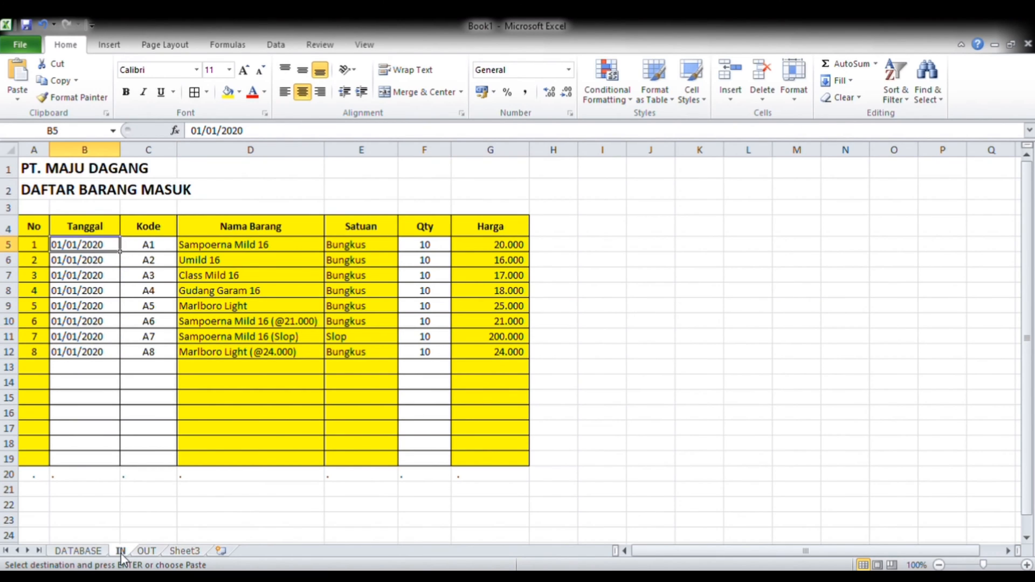
click(146, 550)
click(213, 490)
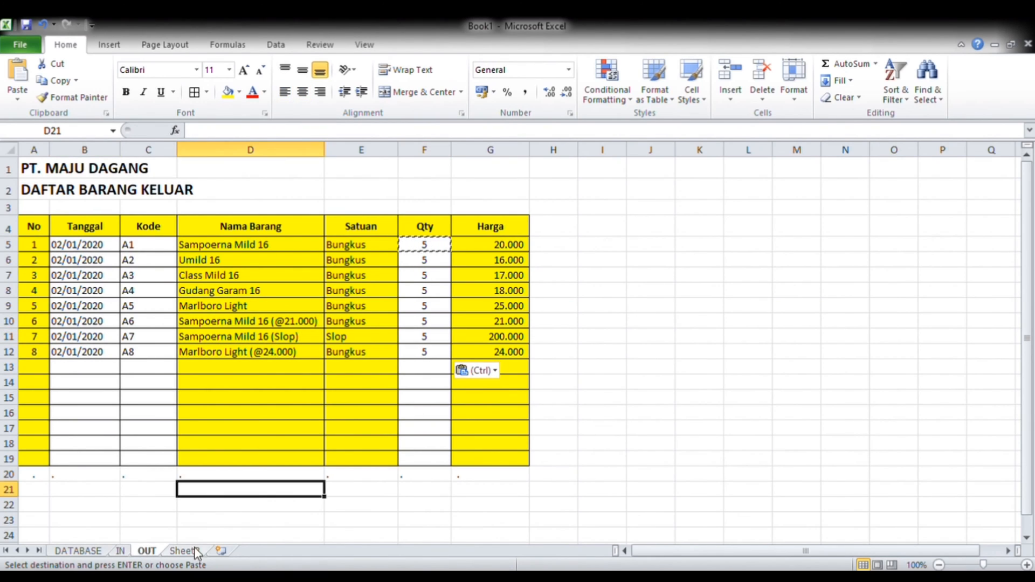
Step: Rename Sheet3 as STOCKS INVENTORY
click(184, 550)
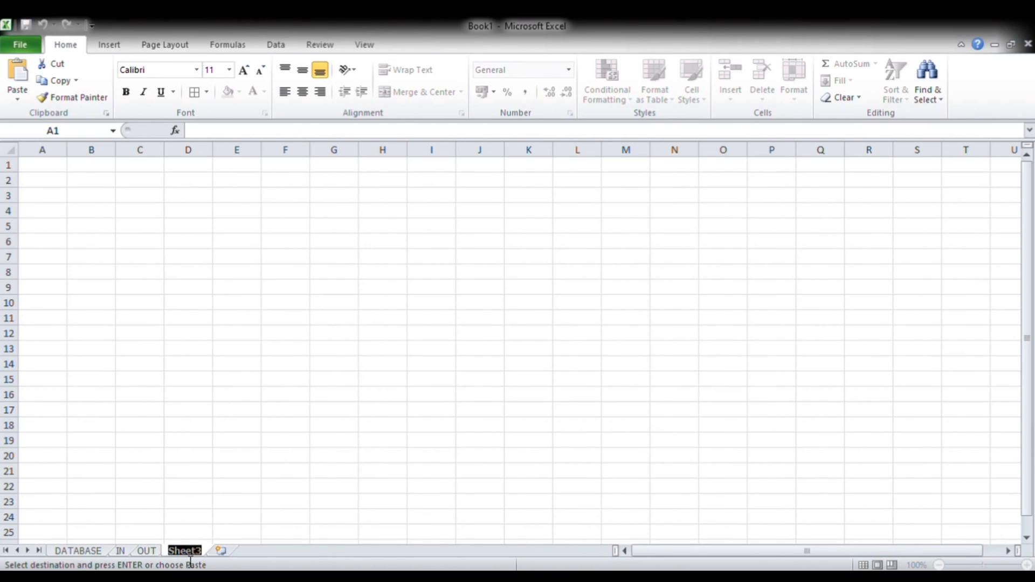
text(STOCKS INVENTORY)
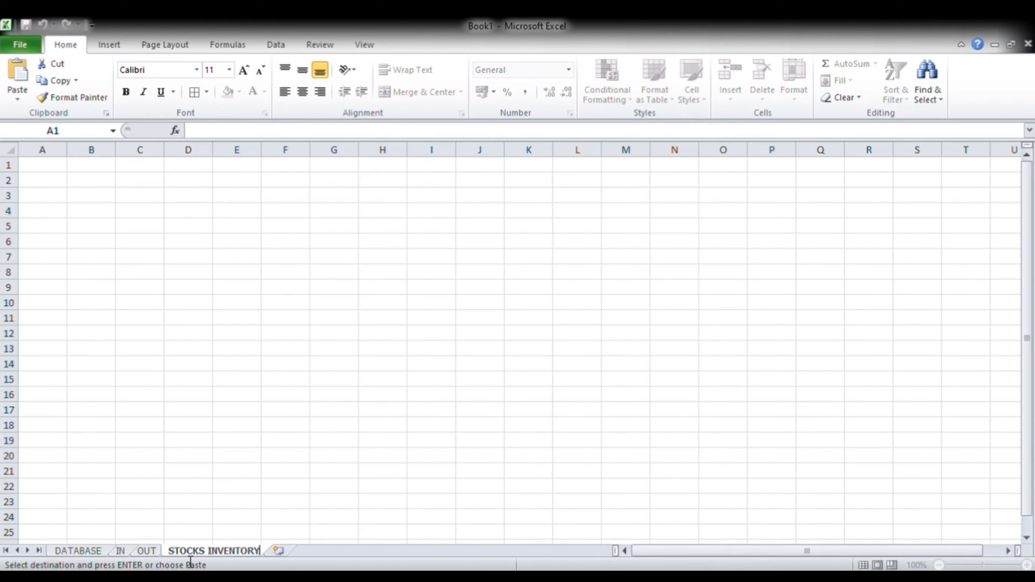
key(Return)
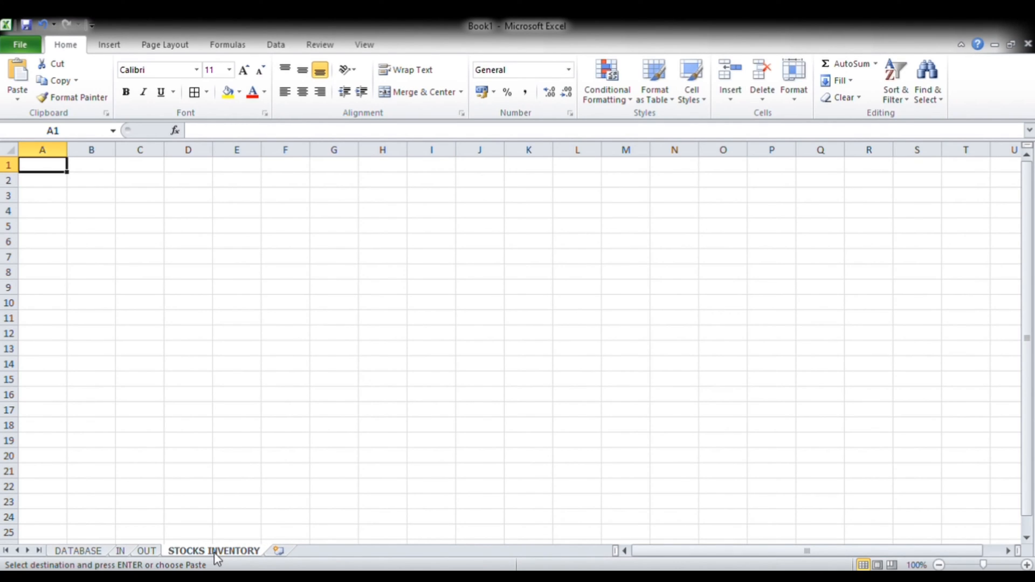
Step: Link A1 of STOCKS INVENTORY to cell A1 of the OUT sheet and enter the title STOCKS INVENTORY in A2
text(=)
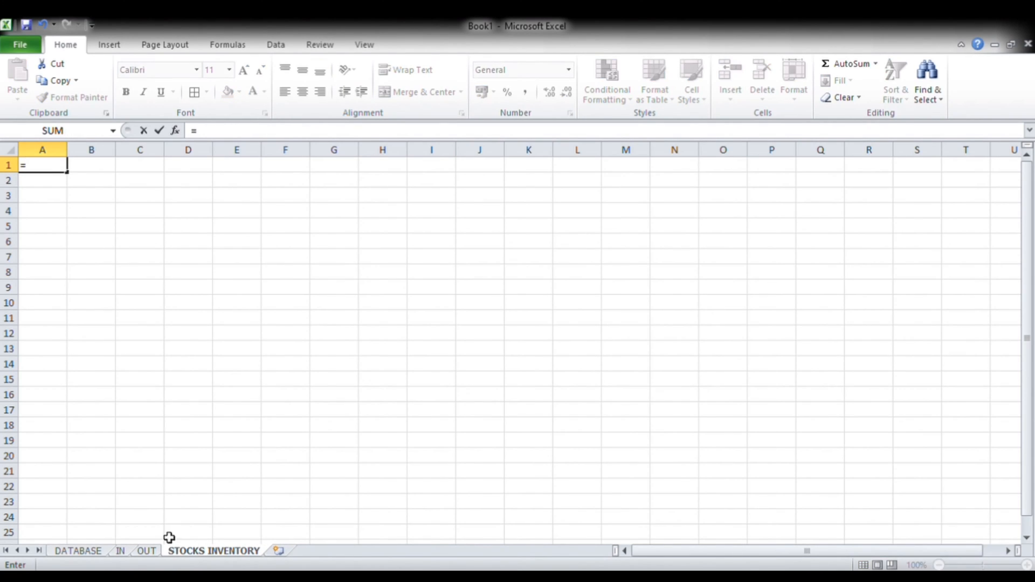
click(152, 551)
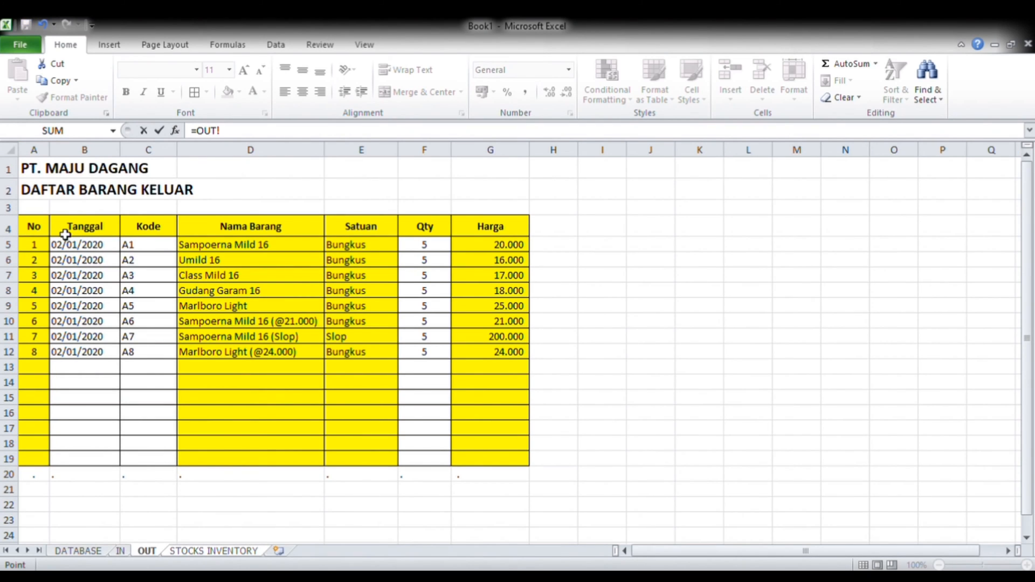
click(35, 170)
key(Return)
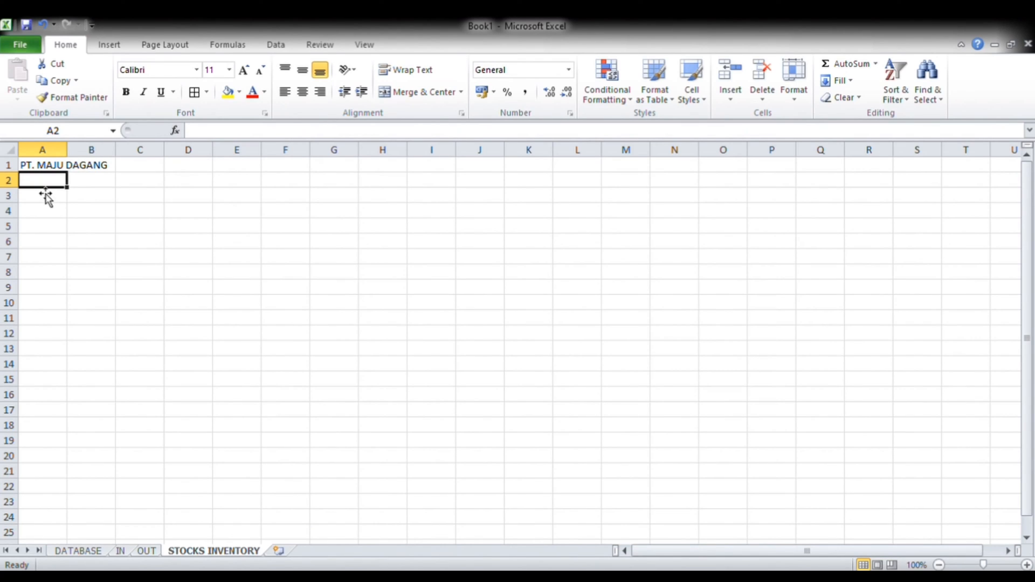
text(STOCKS INVENTORY)
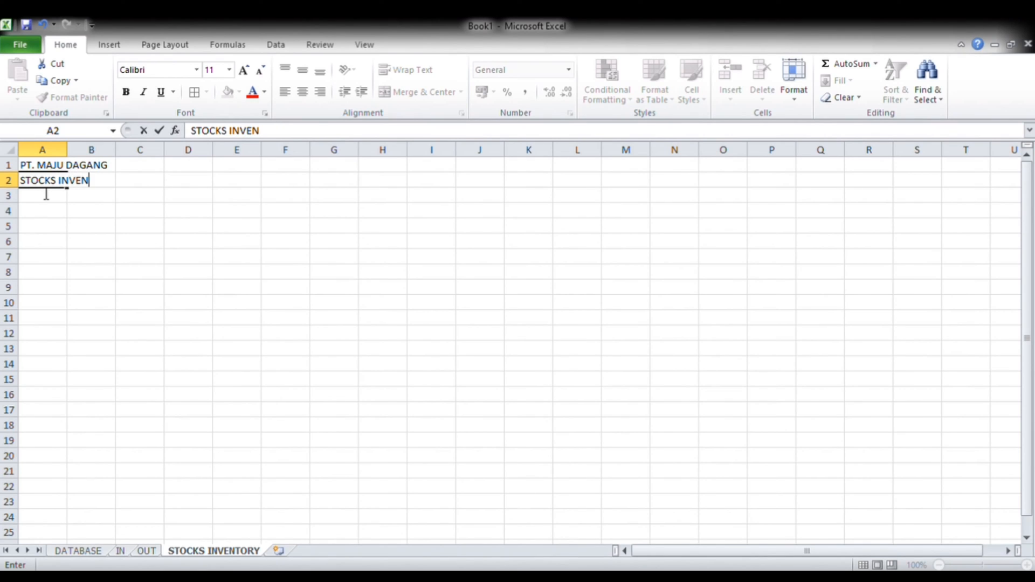
key(Right)
key(Left)
Step: Make the two titles in A1:A2 bold and increase their font size by three increments
key(Up)
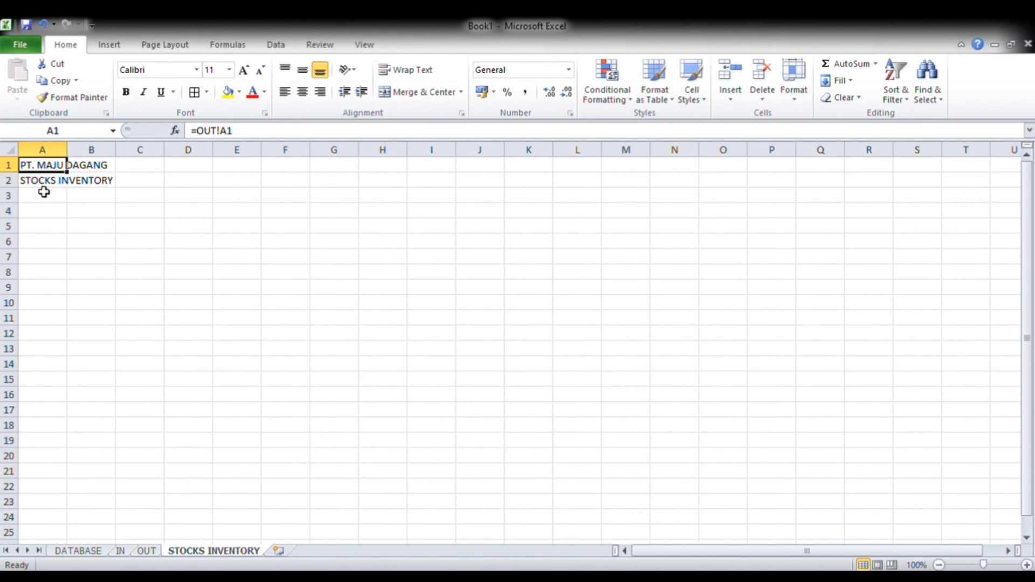
key(shift+Down)
key(ctrl+b)
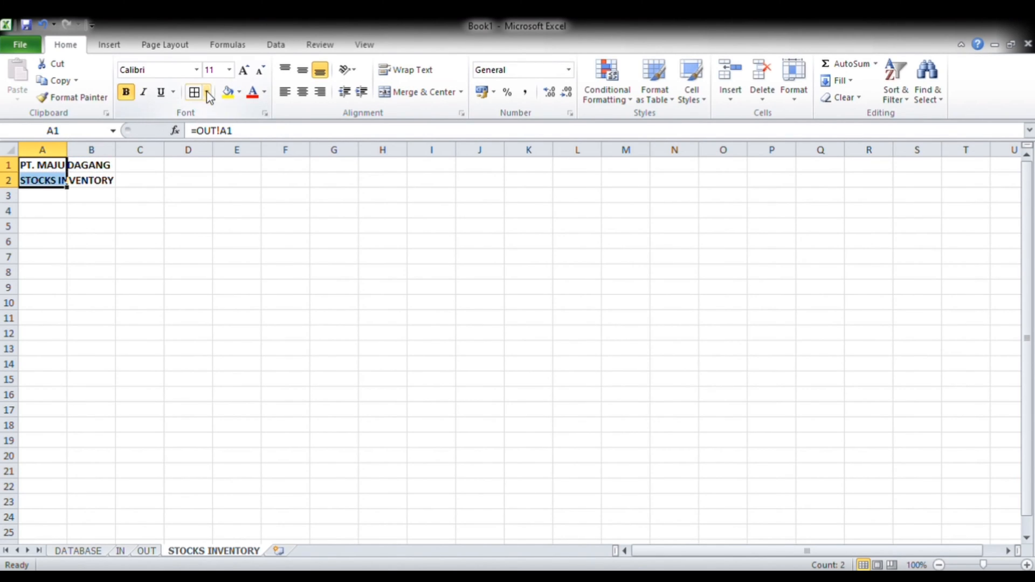
click(242, 74)
click(242, 73)
click(243, 73)
Step: Enter the column headings Kode, Nama Barang, Satuan, IN, OUT and STOCKS in cells A4 to F4
click(28, 225)
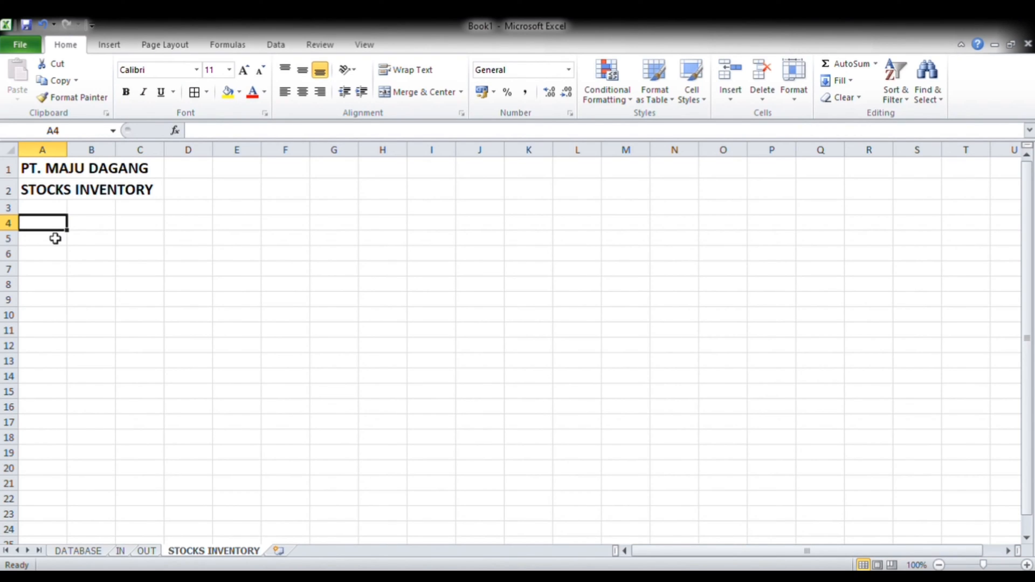
text(Kode)
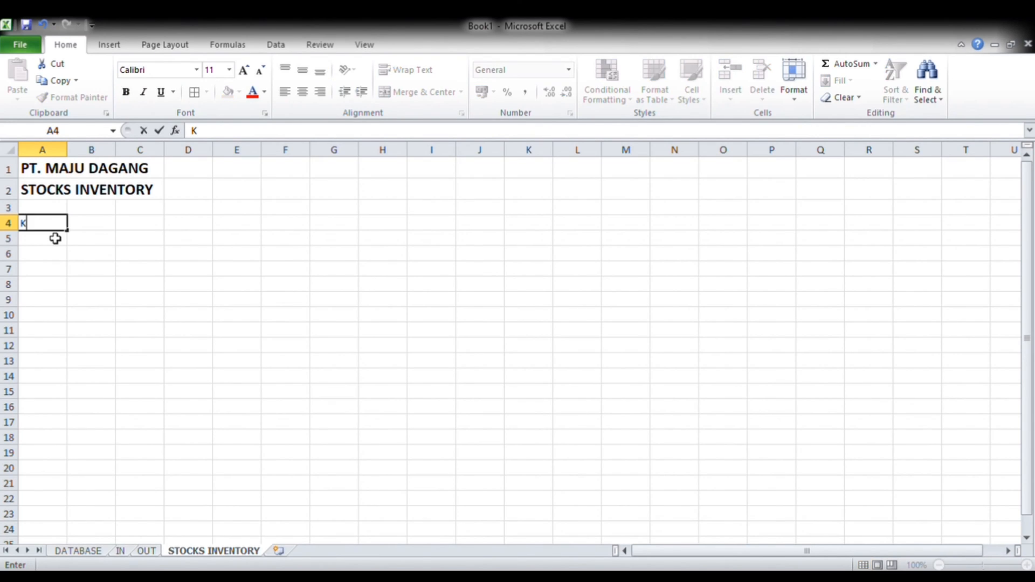
key(Tab)
text(Nama Baran)
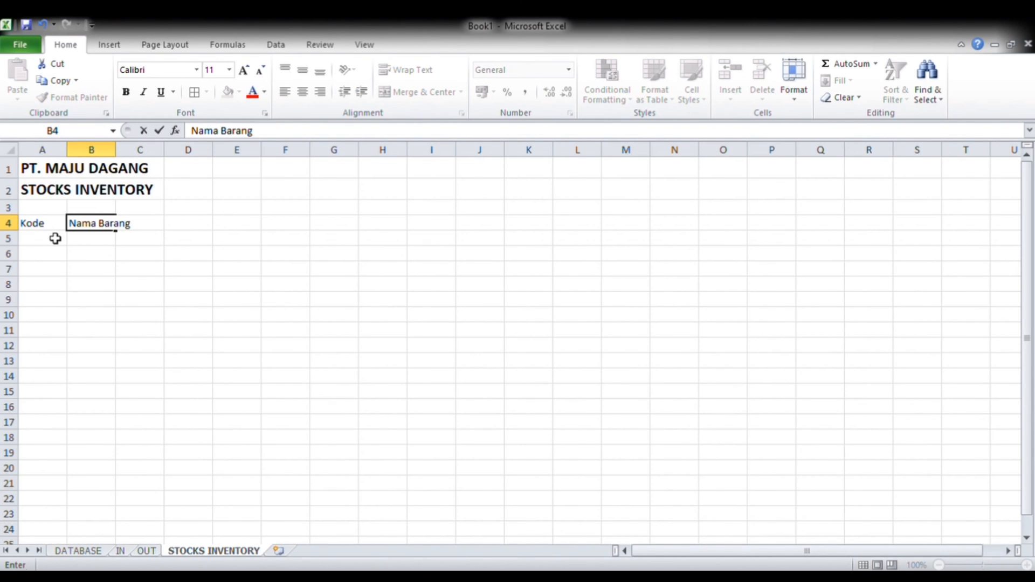
key(Tab)
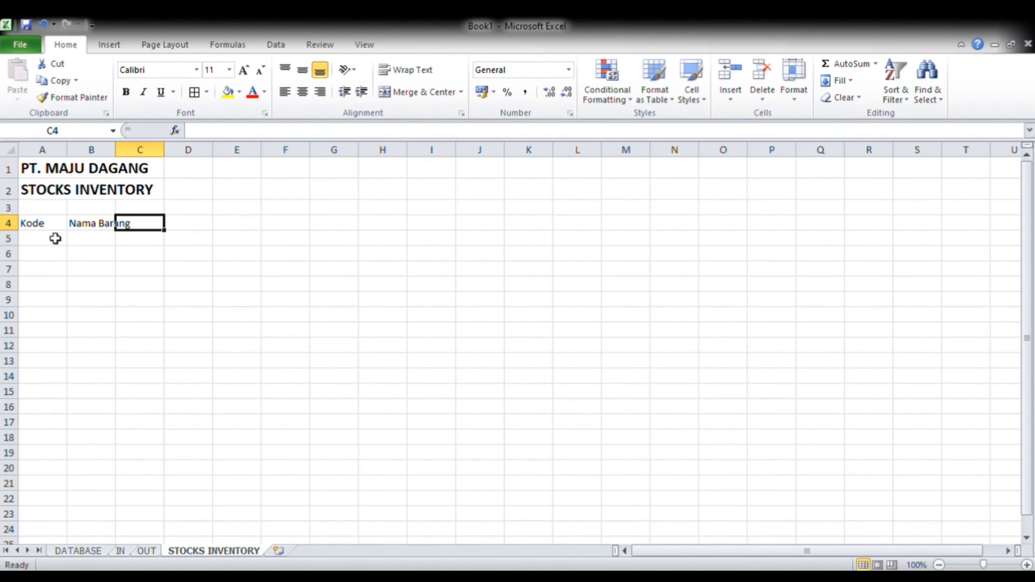
text(Satuan)
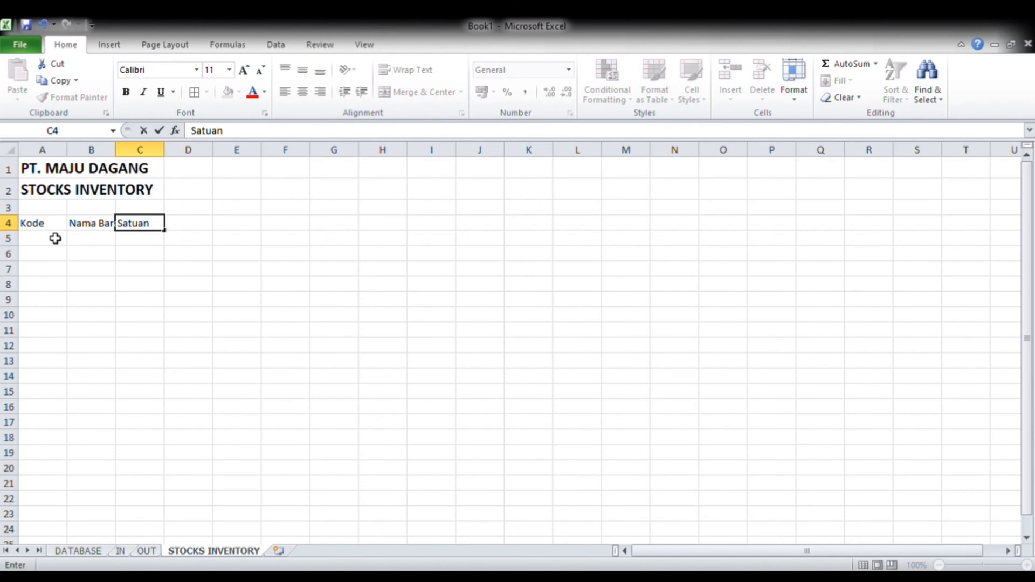
key(Tab)
text(IN)
key(Tab)
text(OUT)
key(Tab)
text(S)
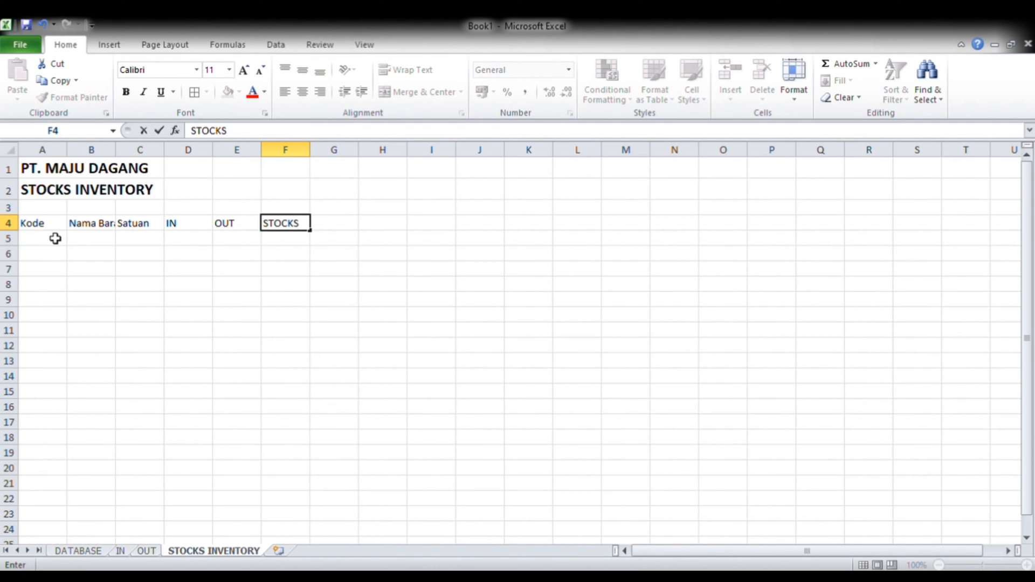
key(Tab)
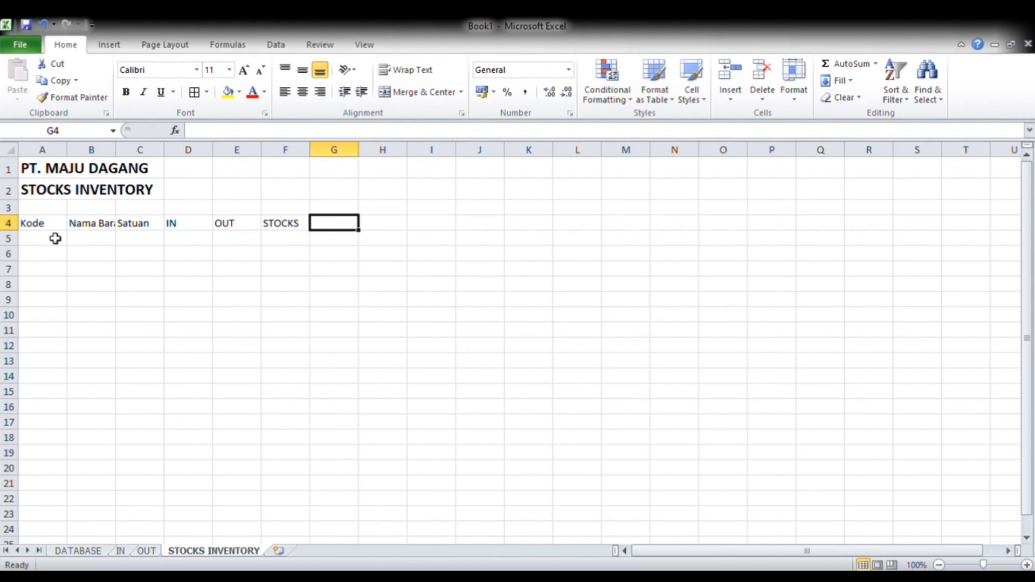
Step: Add the headings Harga in G4 and Total in H4, and change the F4 heading to Stocks
text(Harga)
key(Tab)
key(Left)
key(Left)
text(Stocks)
key(Tab)
key(Tab)
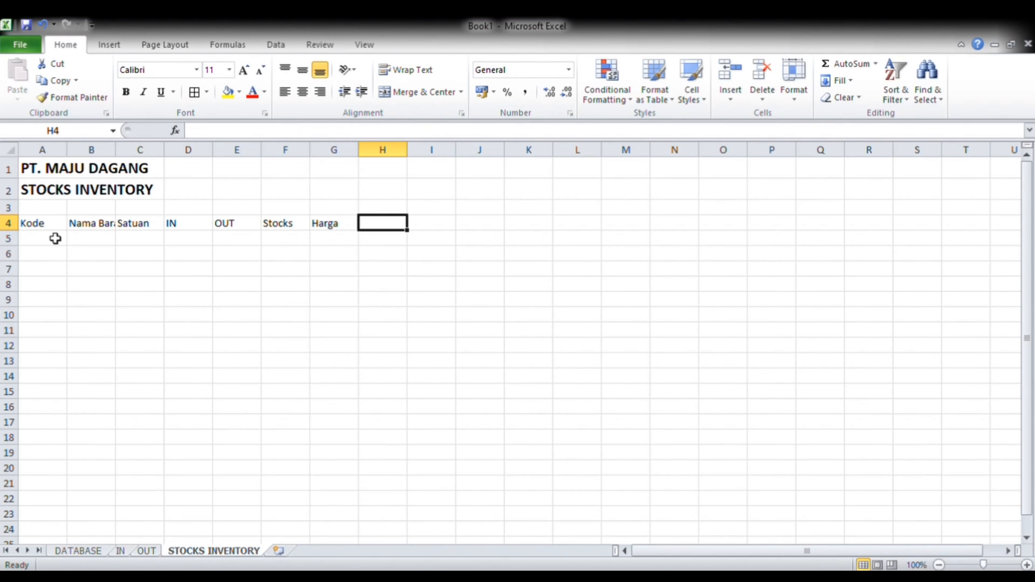
text(Total)
key(Tab)
Step: Format the headings in A4:H4 as bold and centred, with a yellow fill and borders around every cell
key(Left)
key(Left)
key(Left)
key(Right)
key(Left)
key(Left)
key(Left)
key(Left)
key(Left)
key(Left)
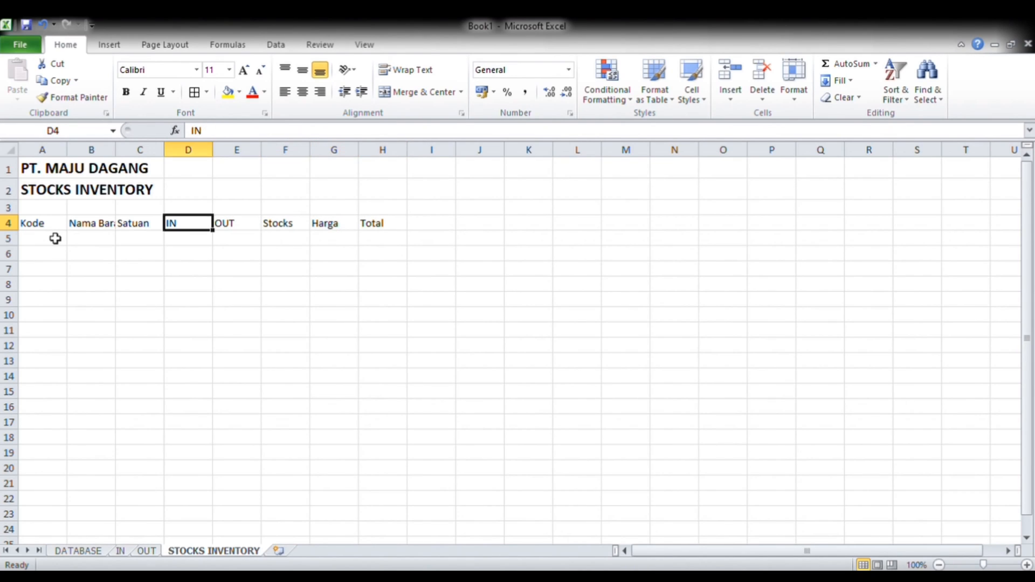
key(ctrl+shift+Right)
key(ctrl+b)
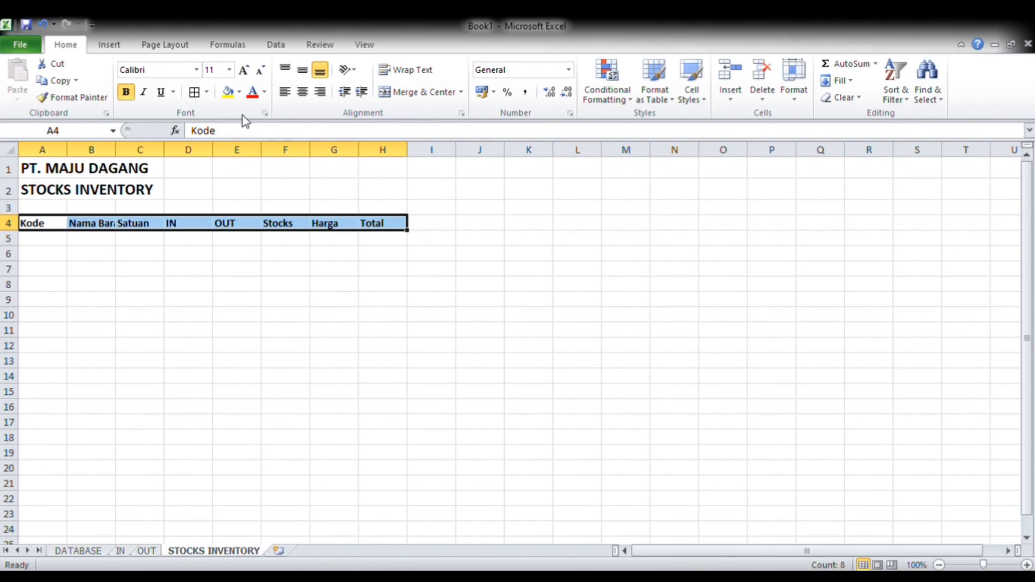
click(304, 93)
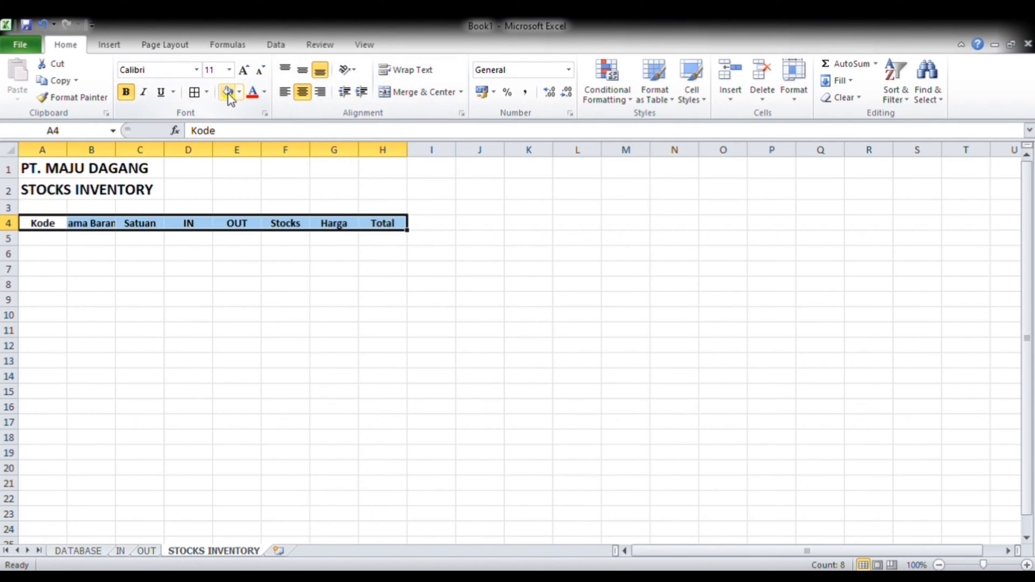
click(228, 92)
click(194, 93)
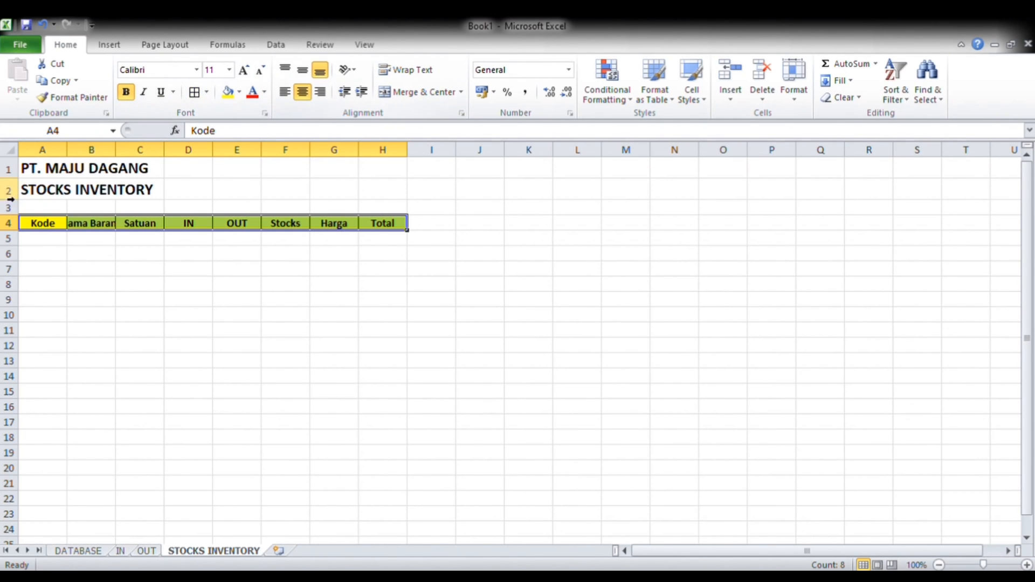
Step: Increase the height of heading row 4 and align its headings vertically to the middle
drag(12, 231, 377, 231)
click(57, 235)
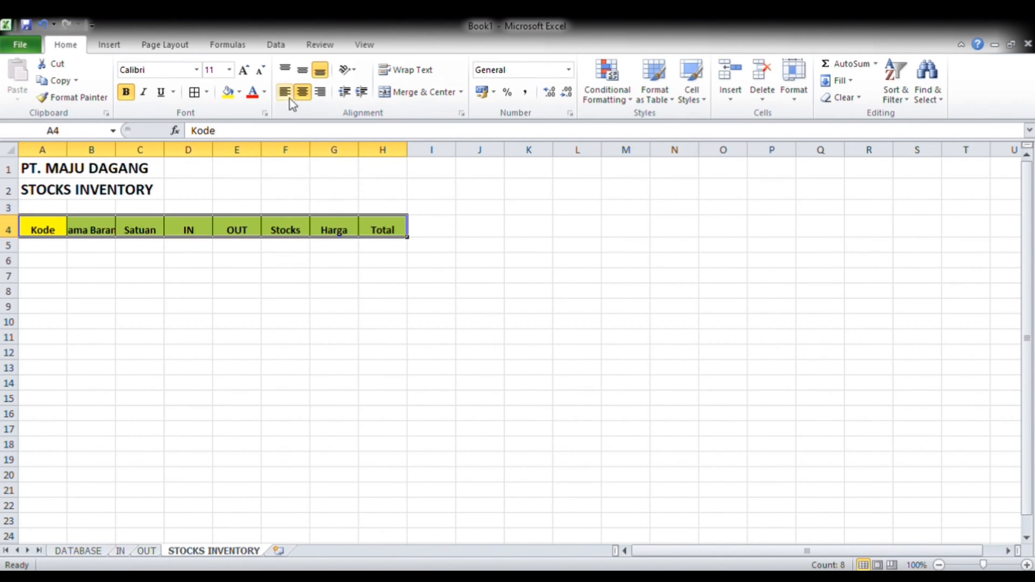
click(307, 72)
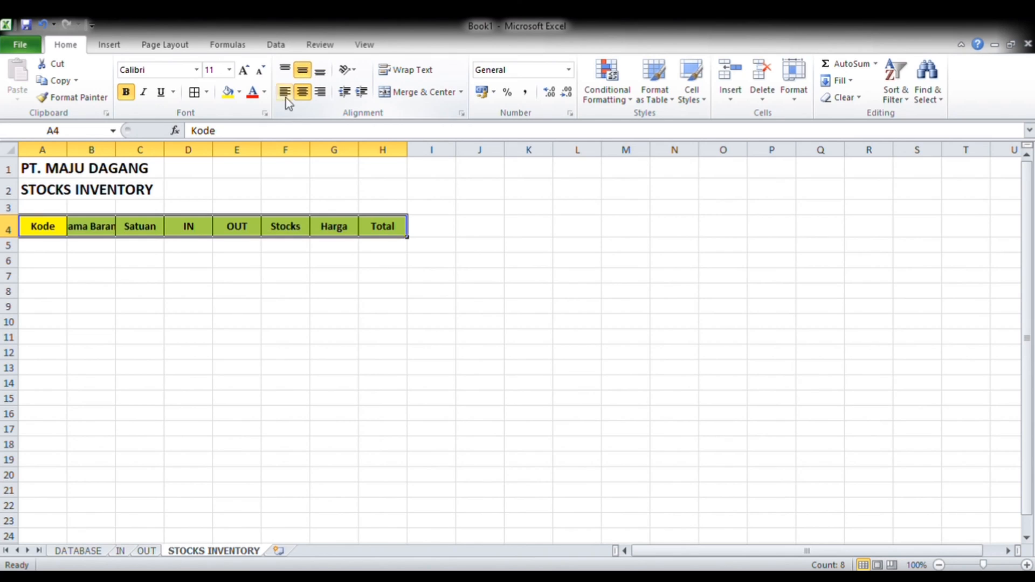
Step: Widen column A slightly and column B enough to fit the full item names
drag(68, 154, 221, 251)
click(95, 149)
click(339, 261)
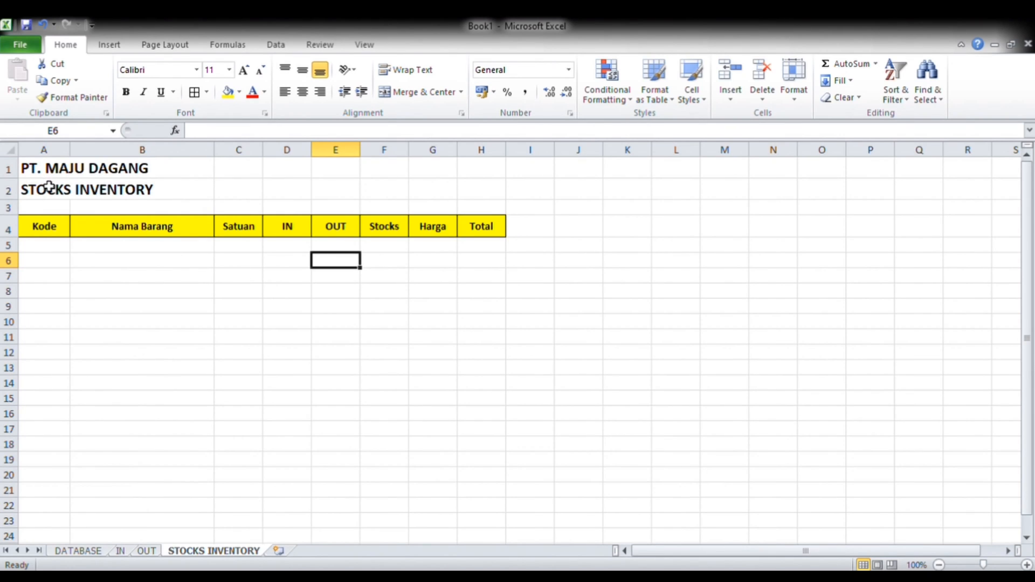
Step: Select the heading row A4:H4 of the STOCKS INVENTORY sheet
click(51, 228)
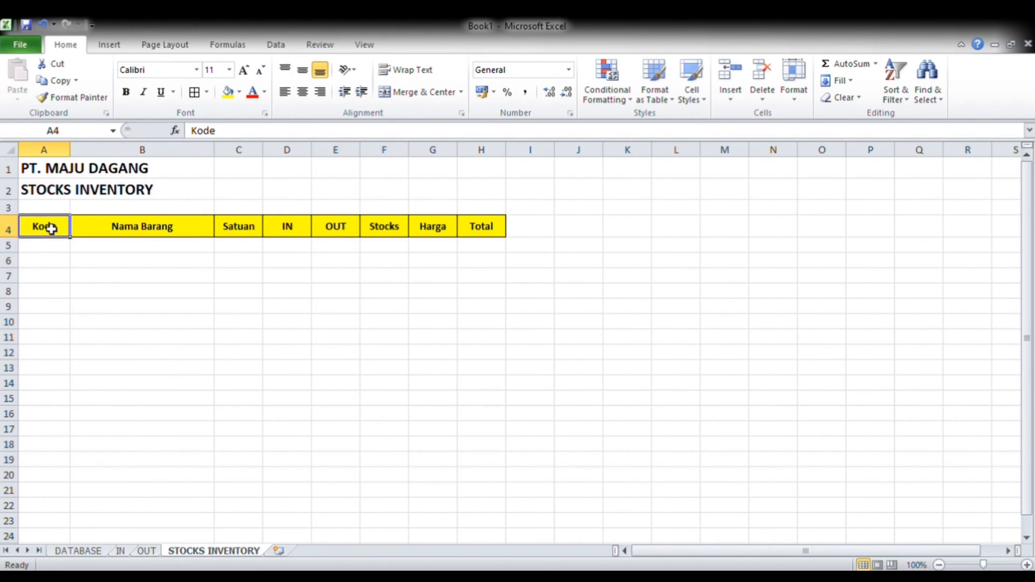
shift+click(480, 235)
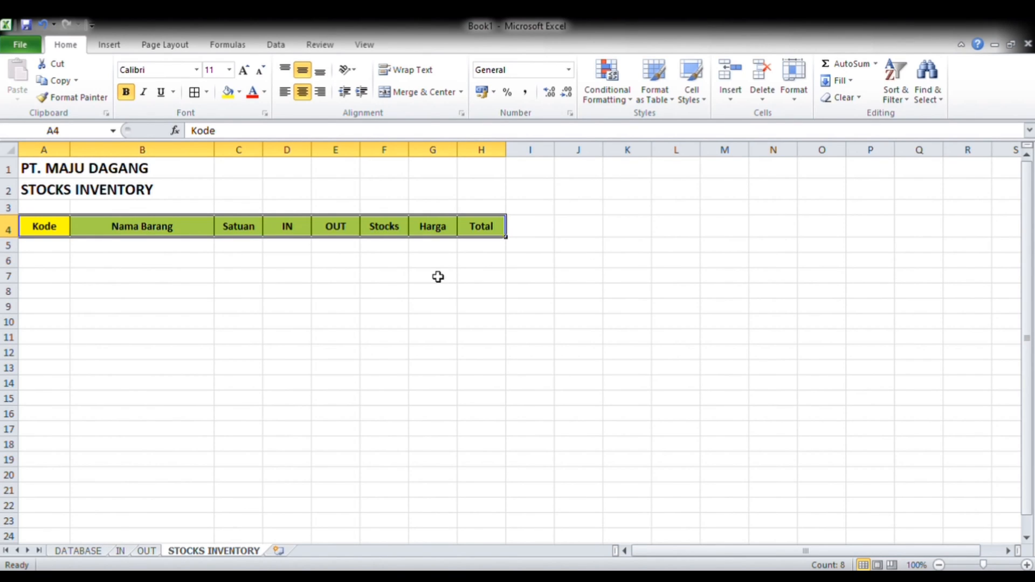